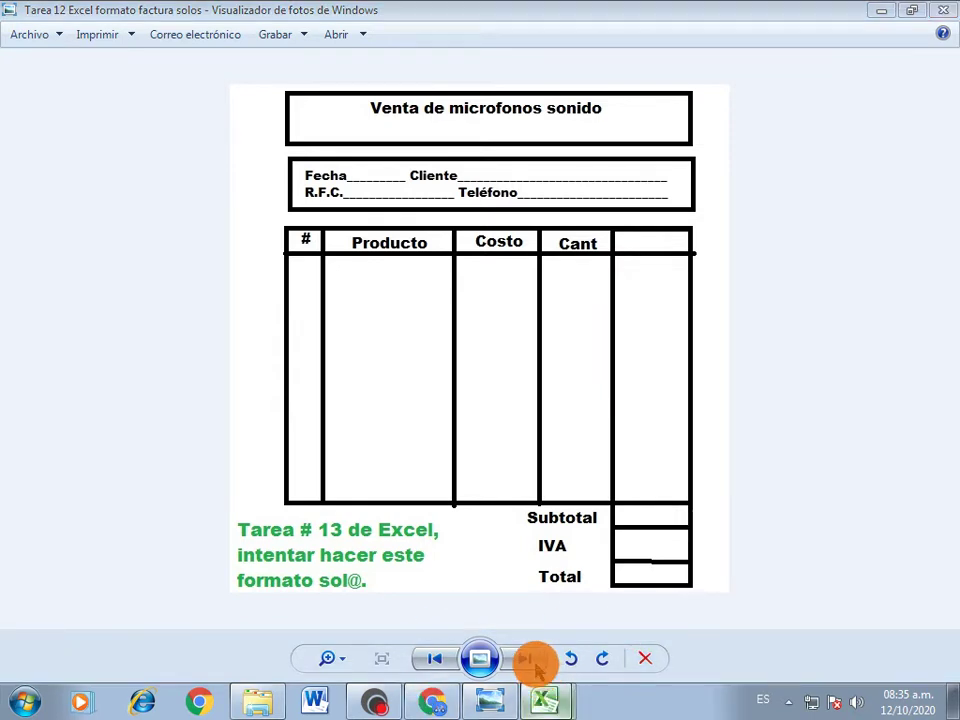
- Switch from the invoice template image to the blank Hoja8 sheet in Excel
{"action": "left_click", "coordinate": [540, 700]}
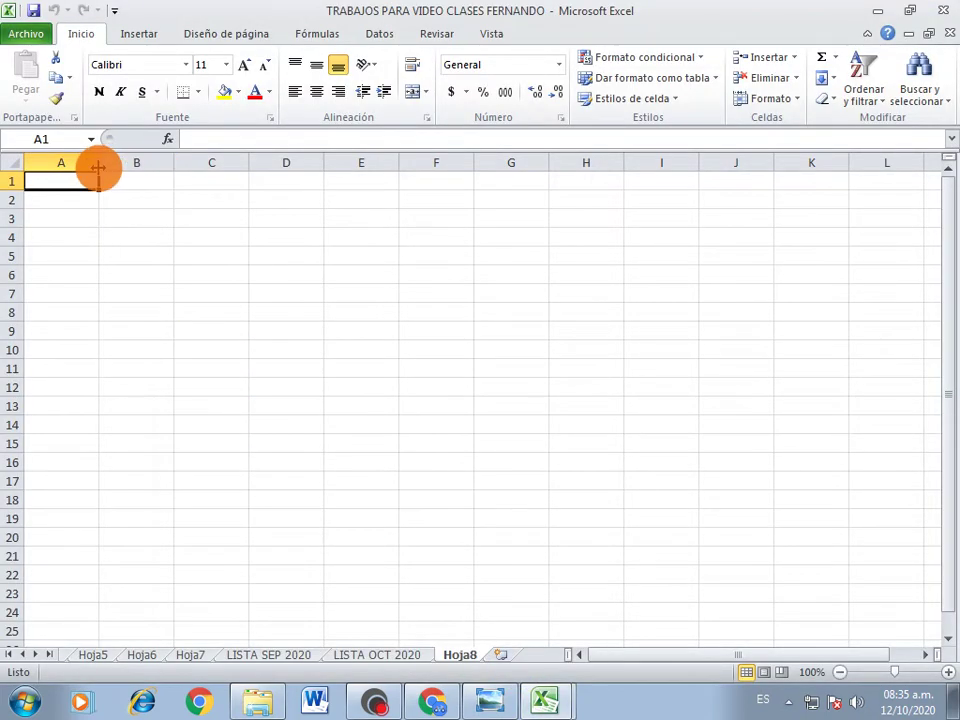
- Shrink columns A and B and frame C2:G7 with a thick box border, then view the template again
{"action": "left_click_drag", "start_coordinate": [98, 168], "coordinate": [52, 170]}
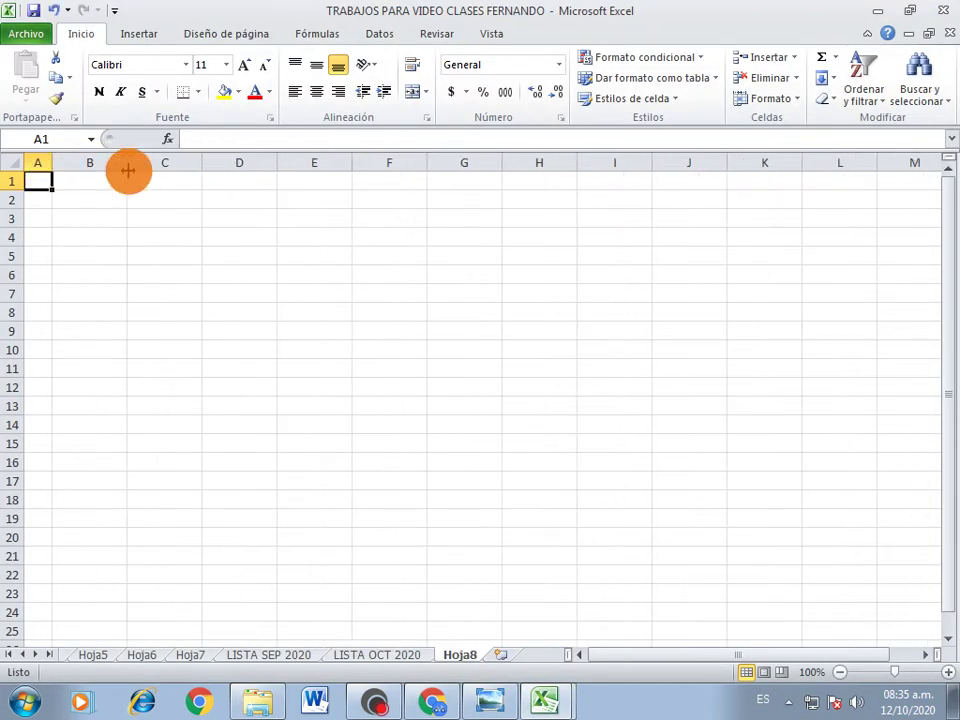
{"action": "left_click_drag", "start_coordinate": [128, 171], "coordinate": [69, 174]}
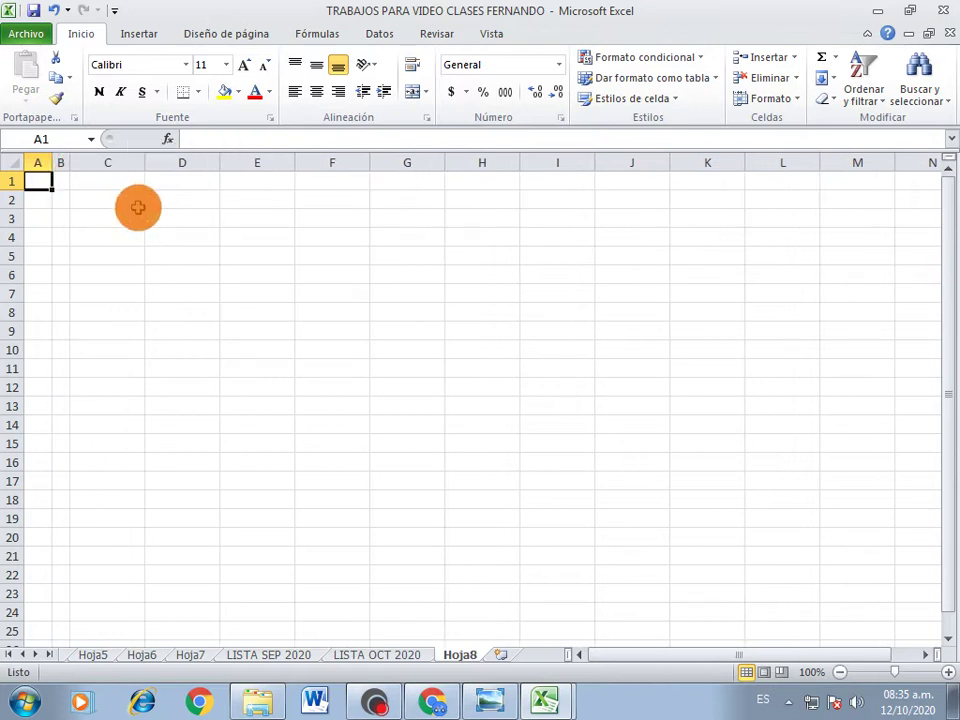
{"action": "left_click_drag", "start_coordinate": [118, 205], "coordinate": [121, 265]}
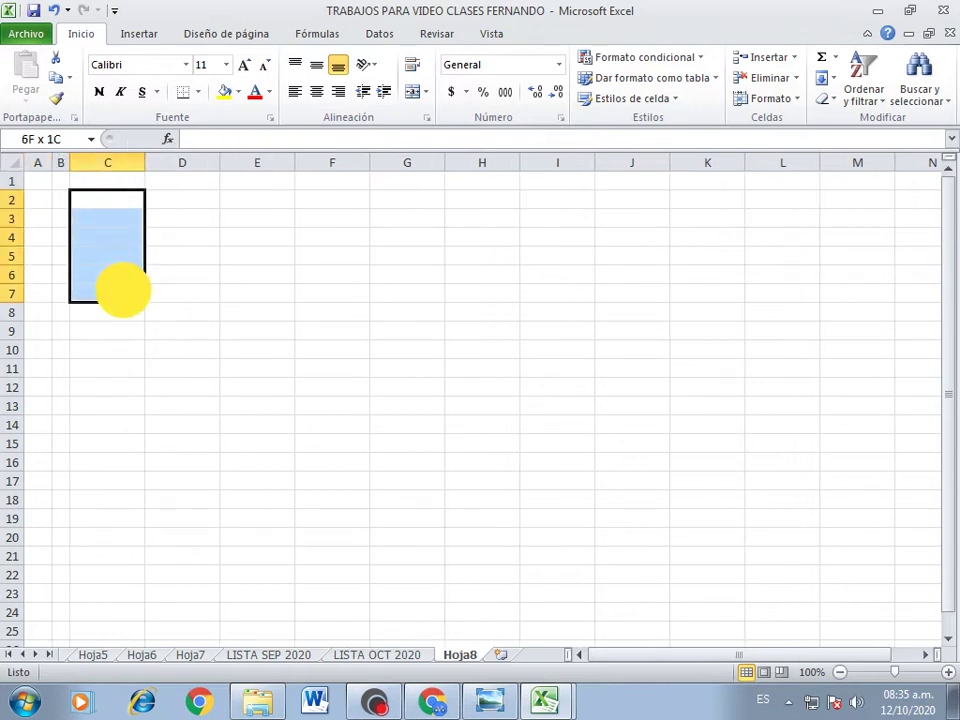
{"action": "mouse_move", "coordinate": [122, 290]}
{"action": "left_mouse_down"}
{"action": "mouse_move", "coordinate": [647, 293]}
{"action": "mouse_move", "coordinate": [215, 292]}
{"action": "mouse_move", "coordinate": [430, 292]}
{"action": "left_mouse_up"}
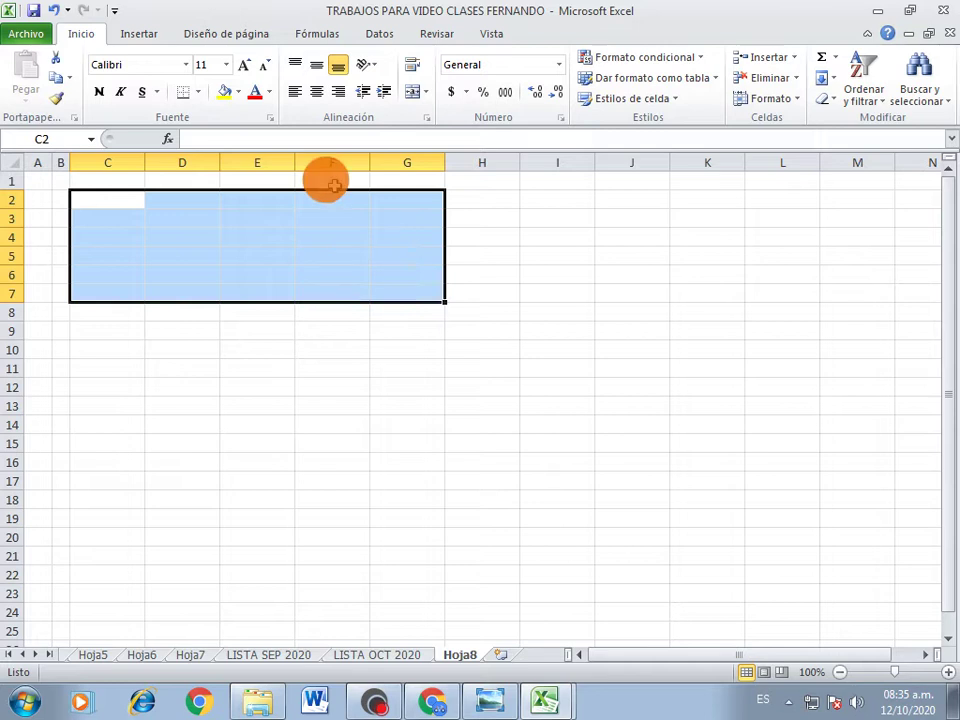
{"action": "left_click", "coordinate": [200, 91]}
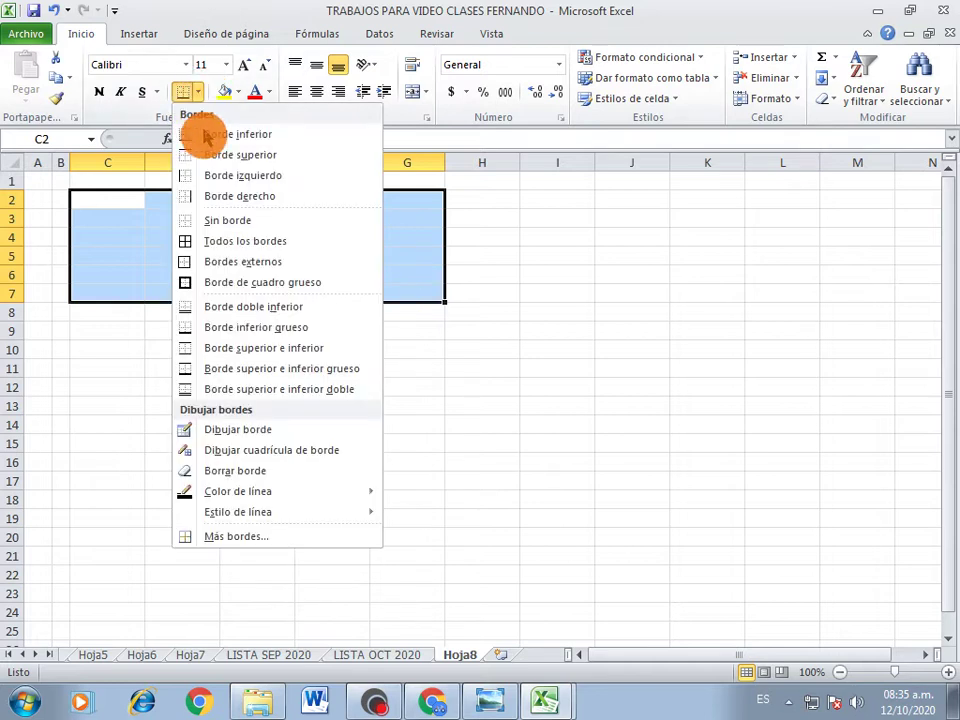
{"action": "left_click", "coordinate": [219, 281]}
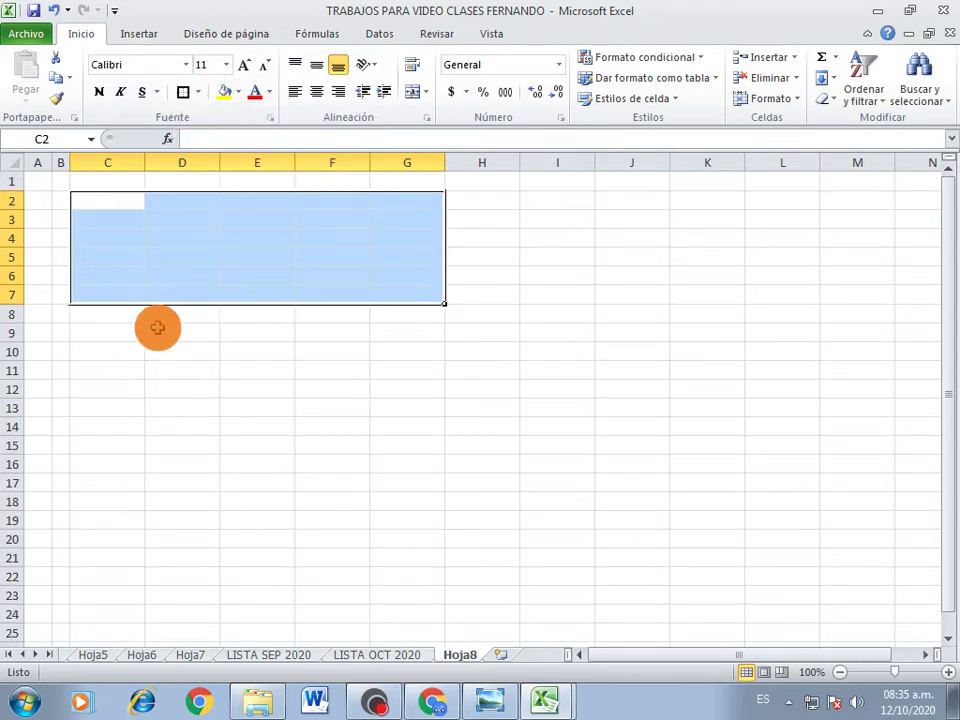
{"action": "left_click", "coordinate": [116, 337]}
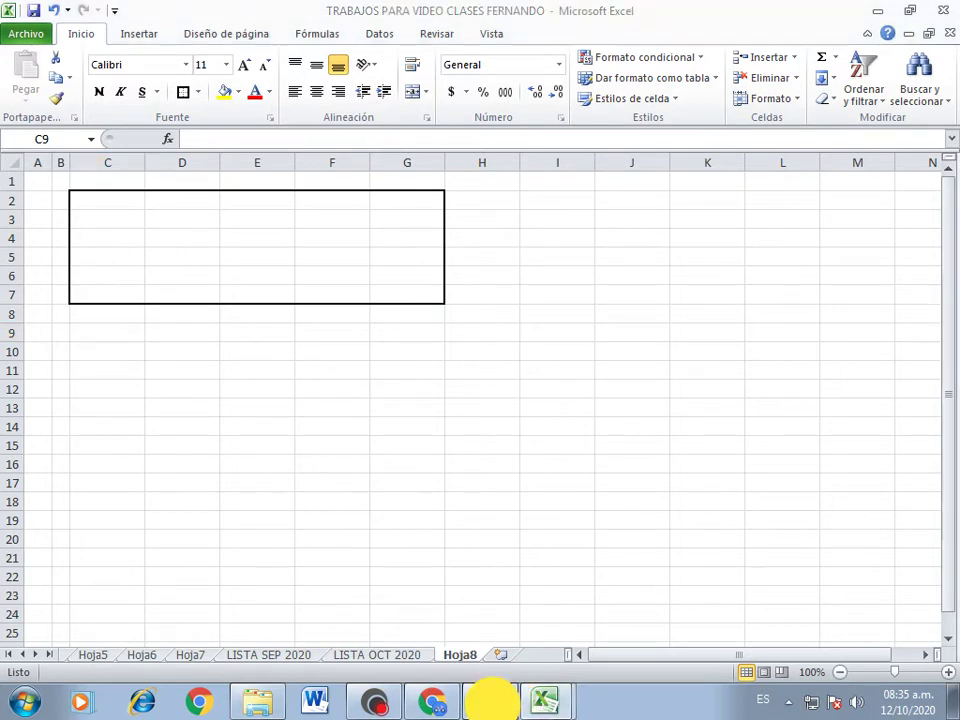
{"action": "left_click", "coordinate": [489, 700]}
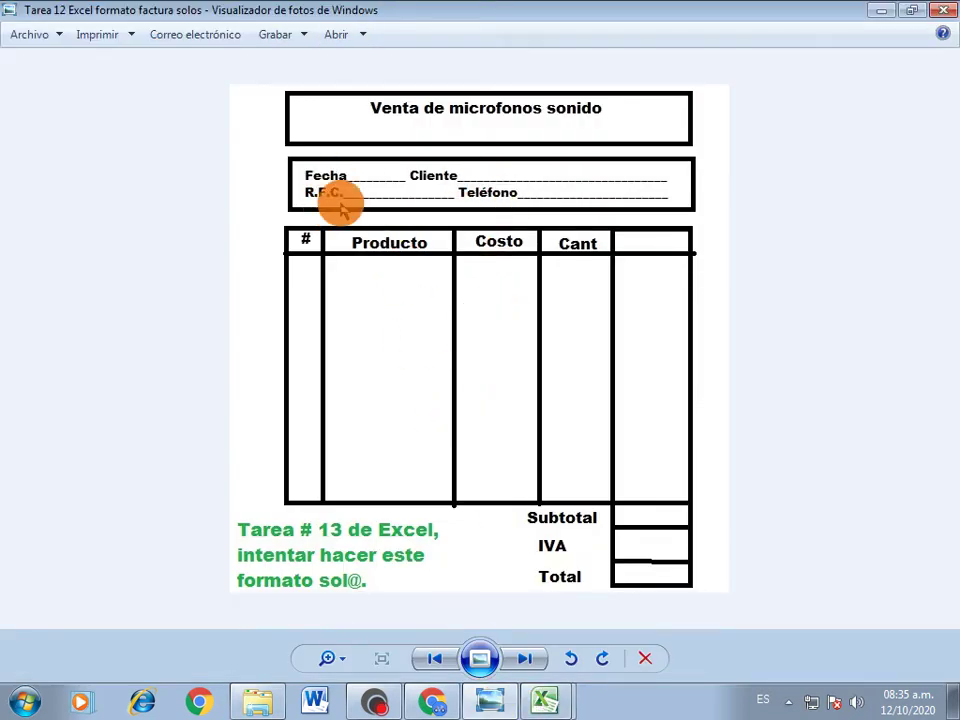
- Return from the template image to the Excel sheet with the bordered C2:G7 box
{"action": "left_click", "coordinate": [545, 697]}
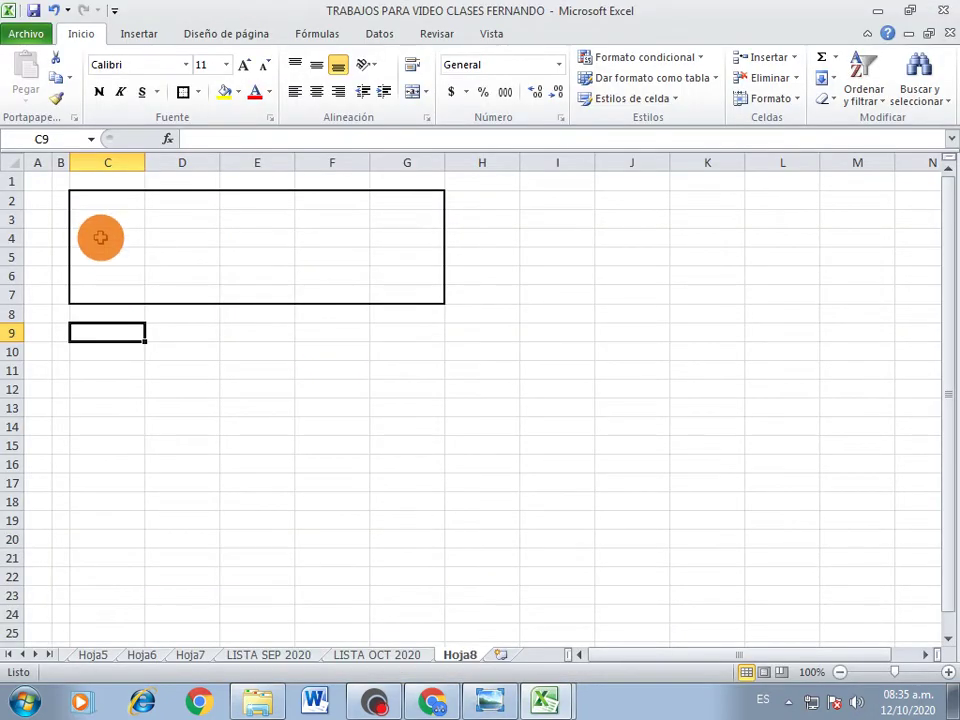
- Delete entire rows 4 to 7 from the title box
{"action": "left_click_drag", "start_coordinate": [100, 237], "coordinate": [108, 275]}
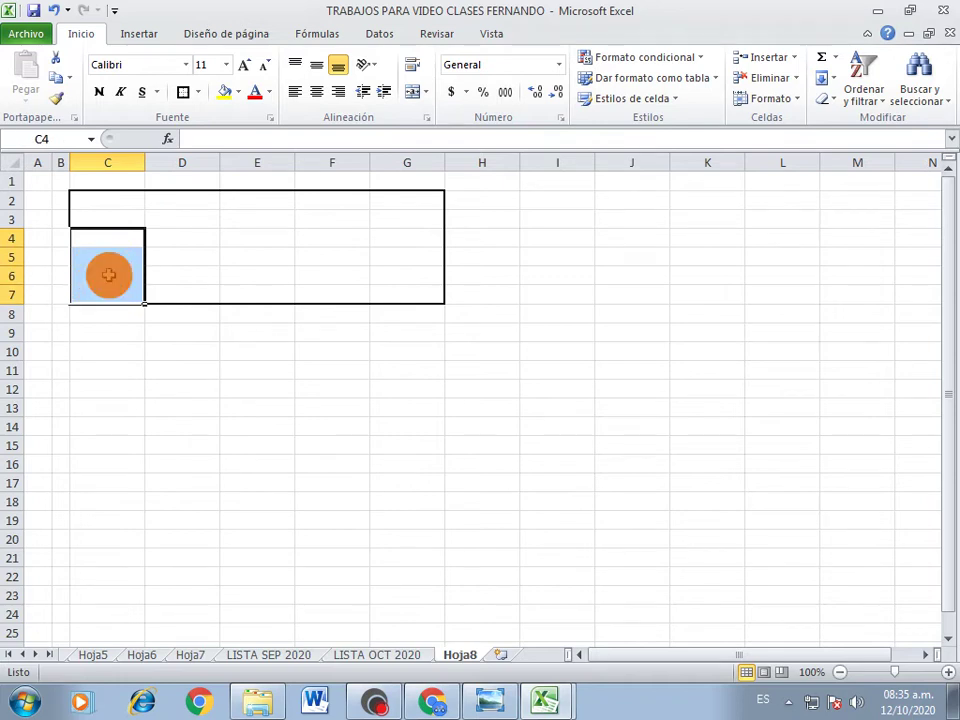
{"action": "right_click", "coordinate": [108, 275]}
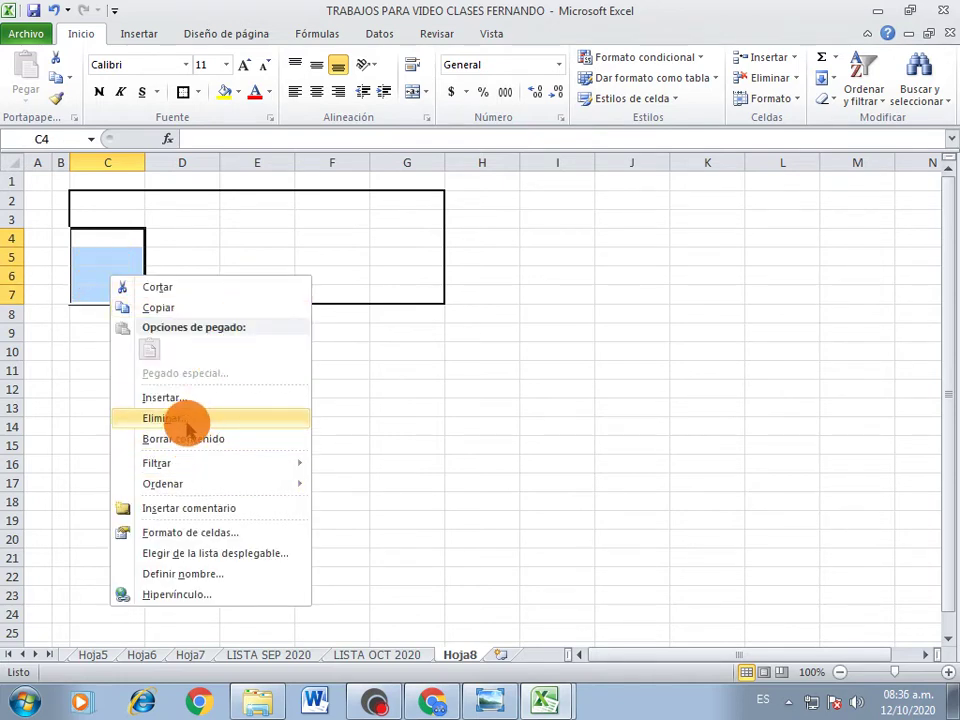
{"action": "left_click", "coordinate": [188, 419]}
{"action": "left_click", "coordinate": [135, 423]}
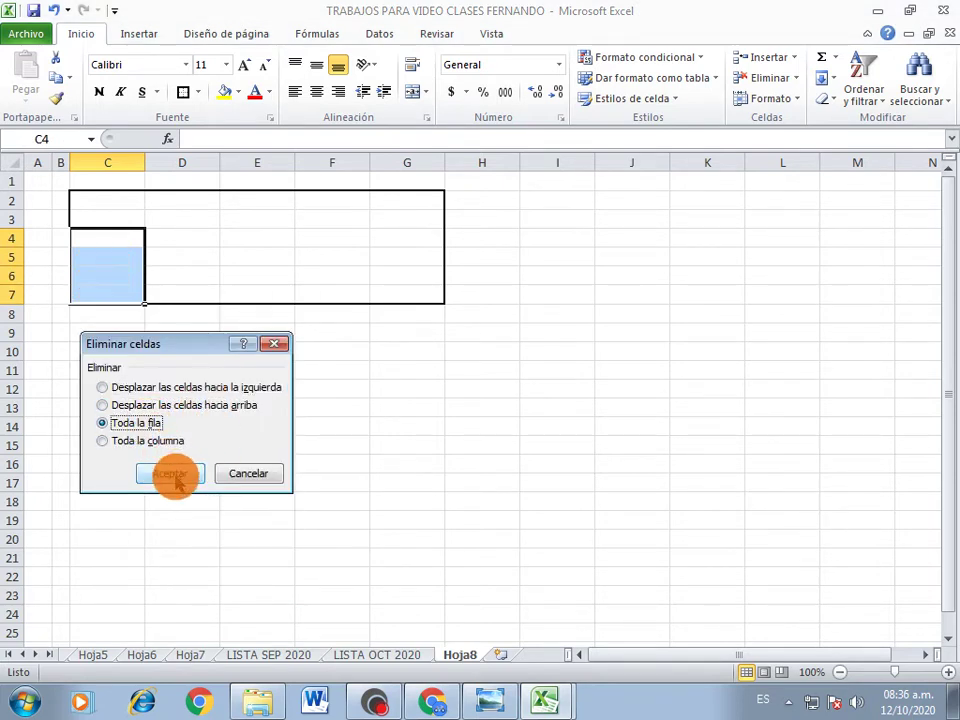
{"action": "left_click", "coordinate": [175, 480]}
{"action": "left_click", "coordinate": [116, 313]}
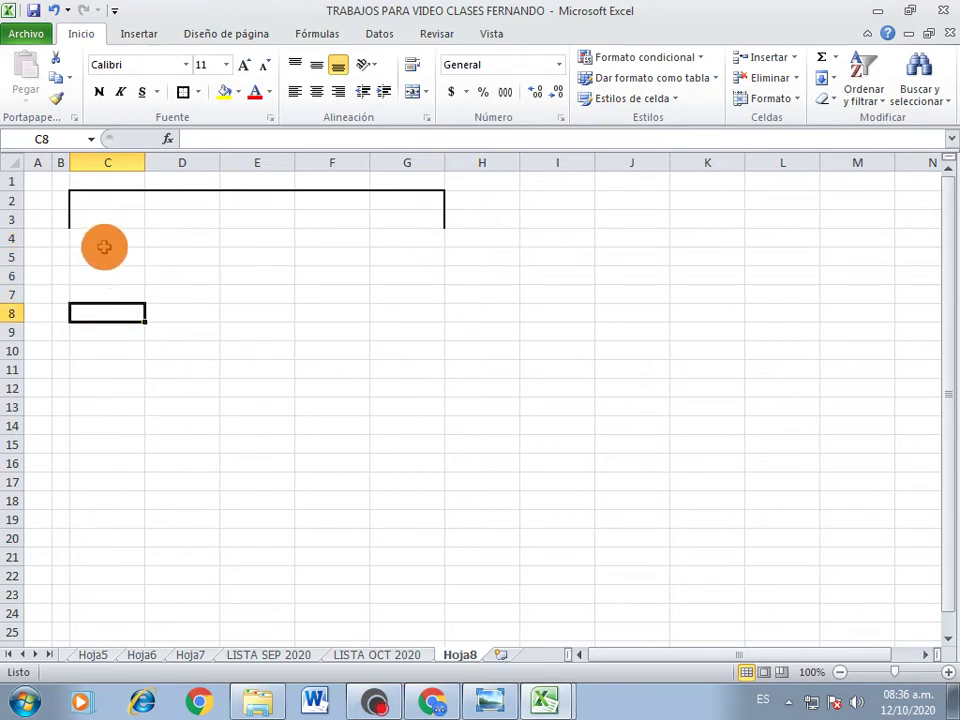
- Apply thick box borders to C2:G3 and to the client details block C5:G10
{"action": "left_click_drag", "start_coordinate": [100, 201], "coordinate": [400, 219]}
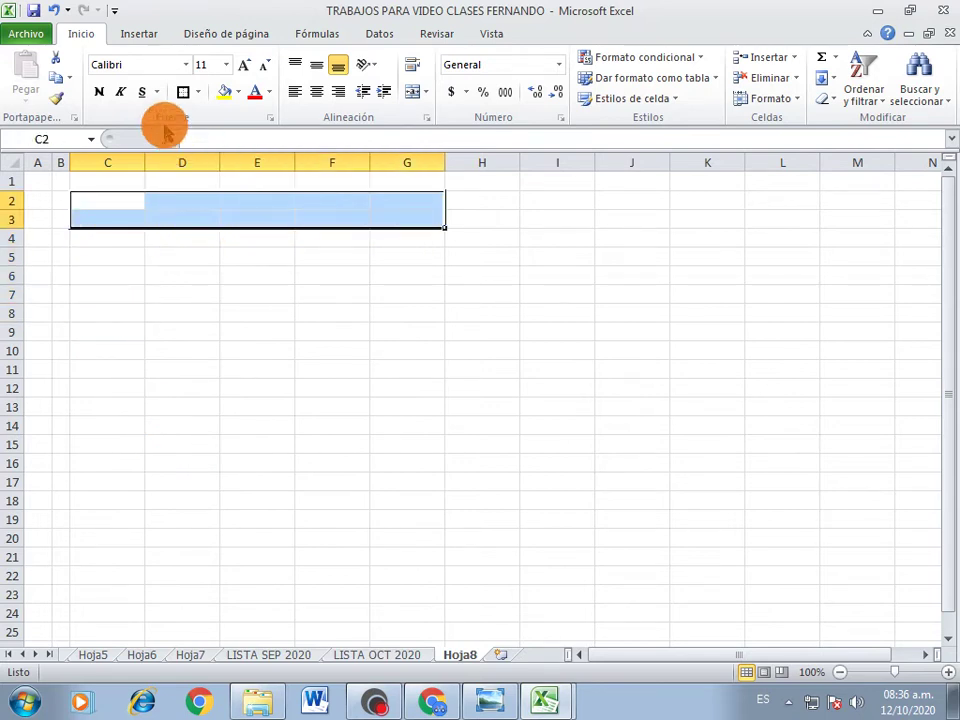
{"action": "left_click", "coordinate": [181, 91]}
{"action": "mouse_move", "coordinate": [99, 259]}
{"action": "left_mouse_down"}
{"action": "mouse_move", "coordinate": [219, 347]}
{"action": "mouse_move", "coordinate": [404, 349]}
{"action": "left_mouse_up"}
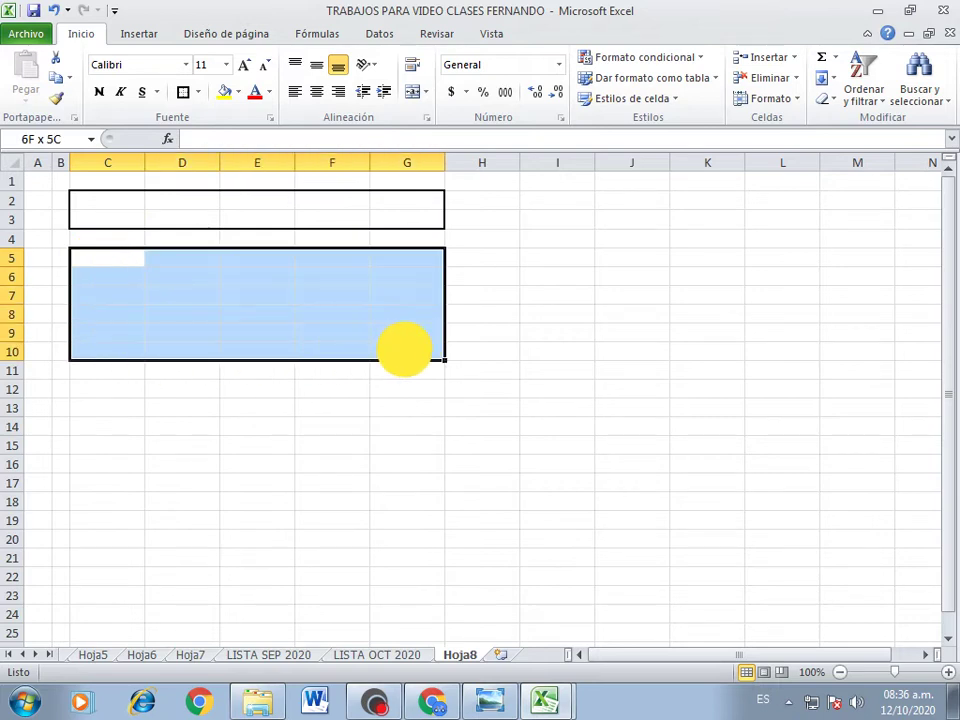
{"action": "left_click", "coordinate": [183, 91]}
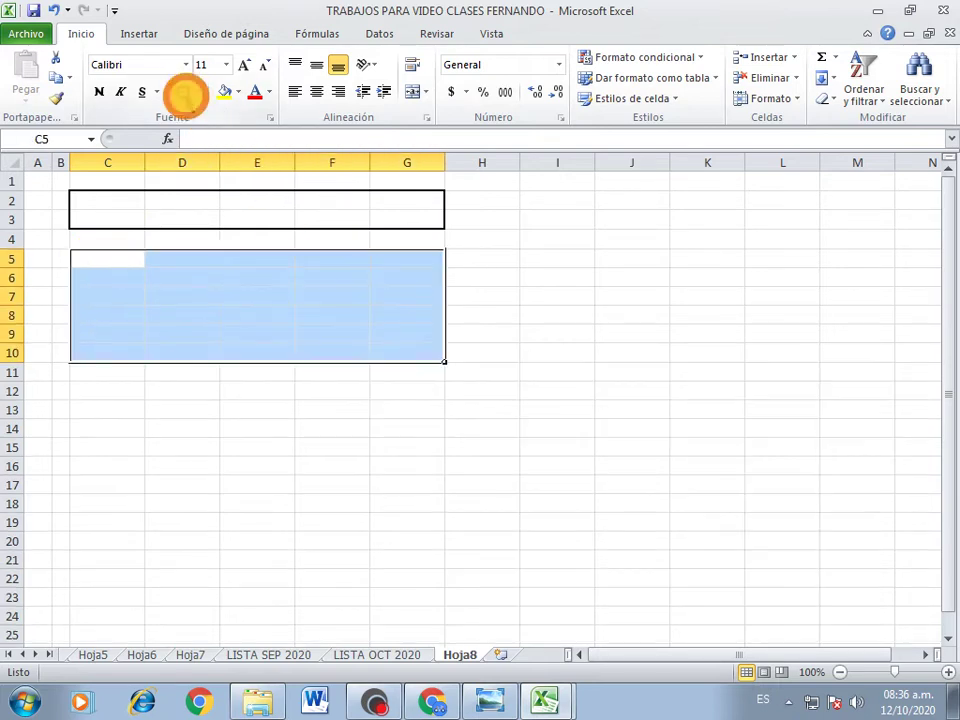
{"action": "left_click", "coordinate": [343, 355]}
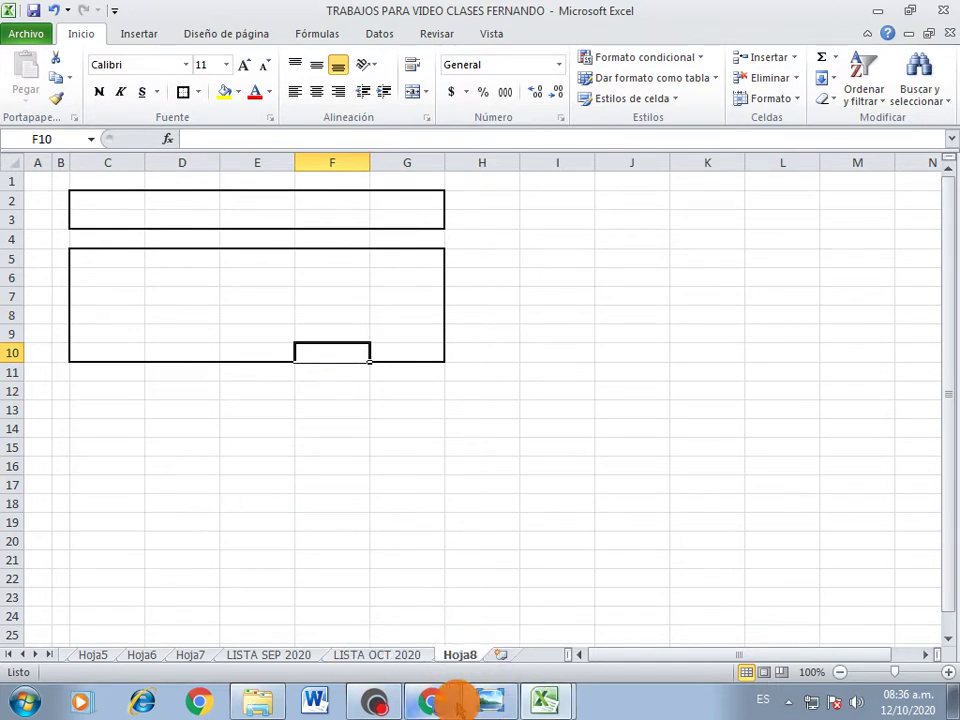
- Bring the invoice template image forward to check its layout
{"action": "left_click", "coordinate": [490, 702]}
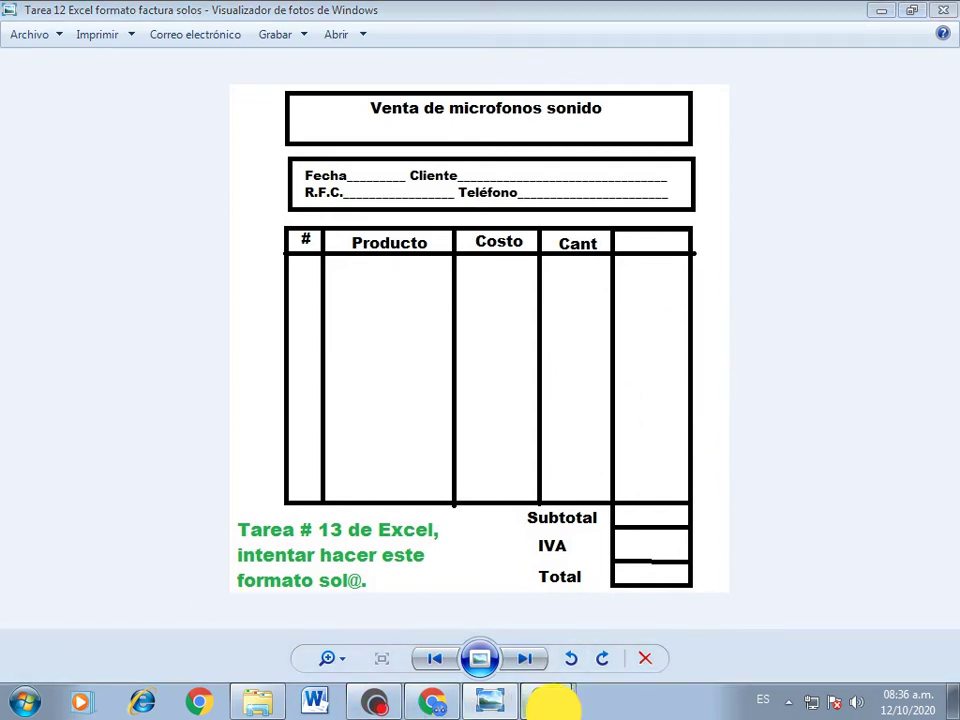
- Back in Excel, narrow column C and widen columns D, E, F and G
{"action": "key", "text": "alt+Tab"}
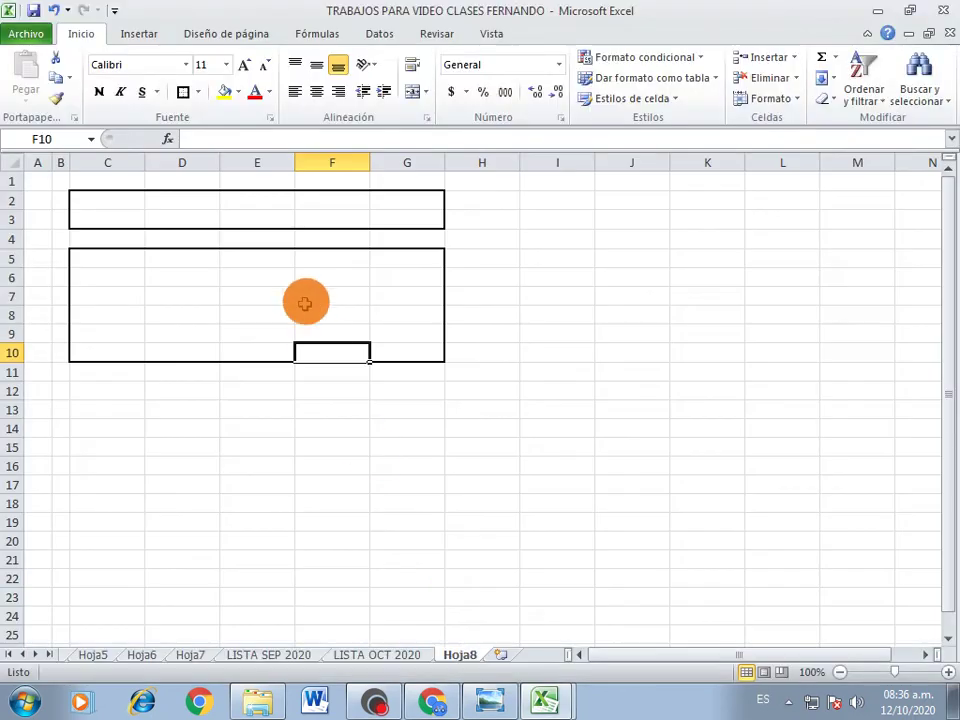
{"action": "left_click", "coordinate": [141, 178]}
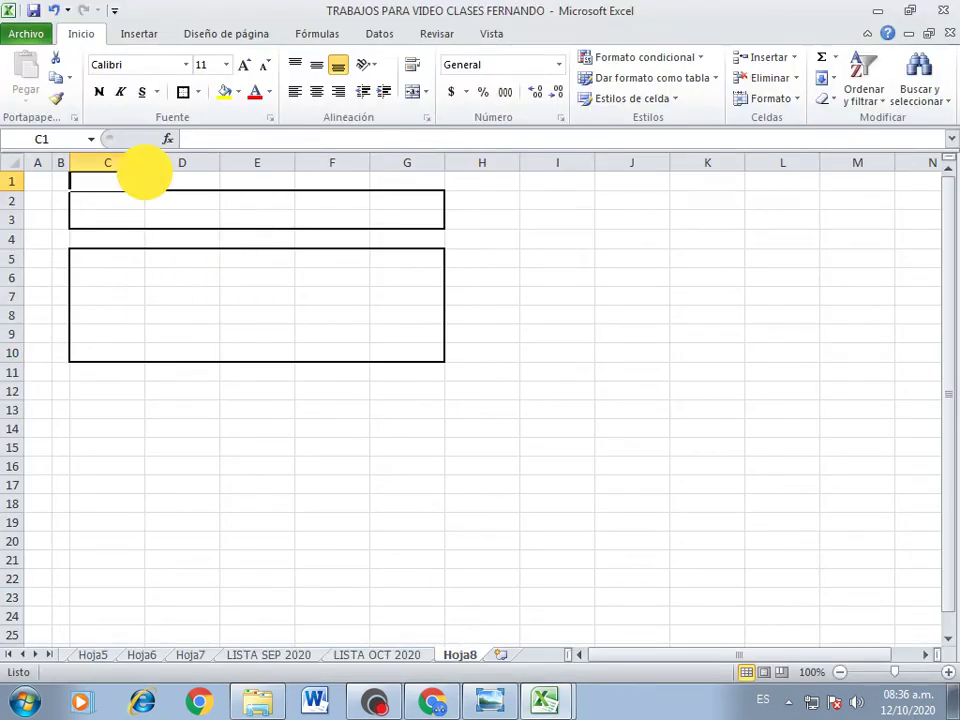
{"action": "left_click_drag", "start_coordinate": [144, 163], "coordinate": [114, 165]}
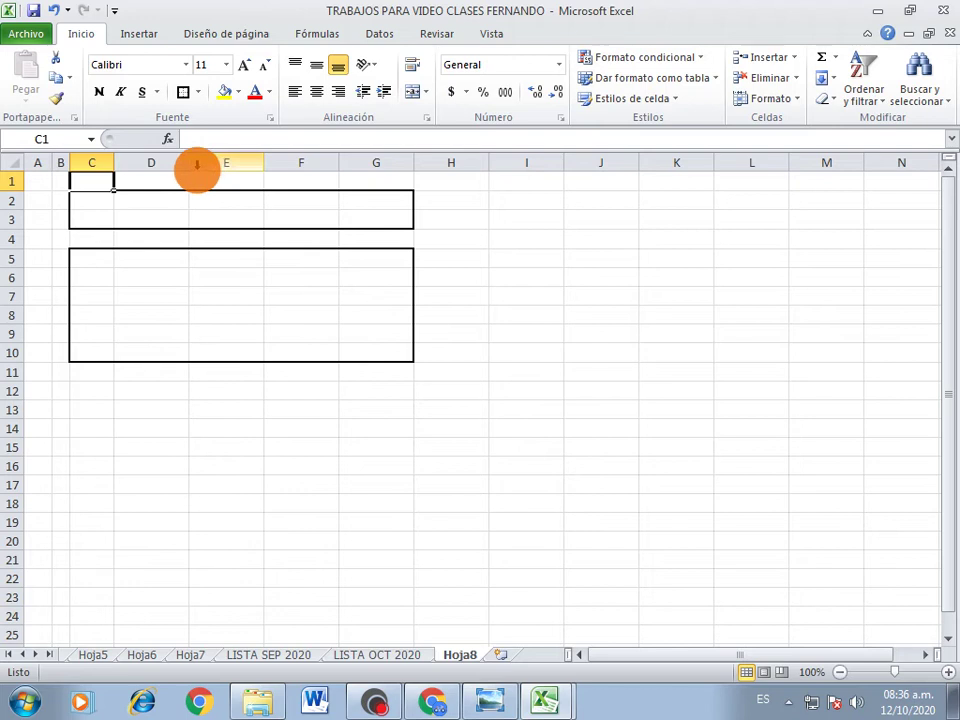
{"action": "left_click_drag", "start_coordinate": [189, 163], "coordinate": [331, 170]}
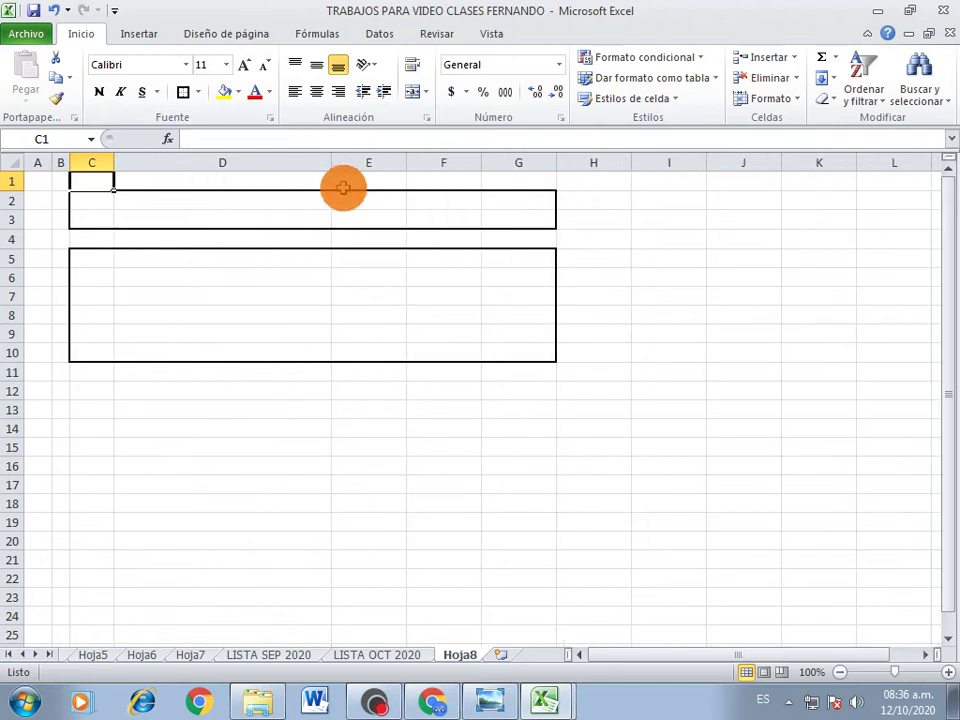
{"action": "left_click_drag", "start_coordinate": [404, 170], "coordinate": [441, 167]}
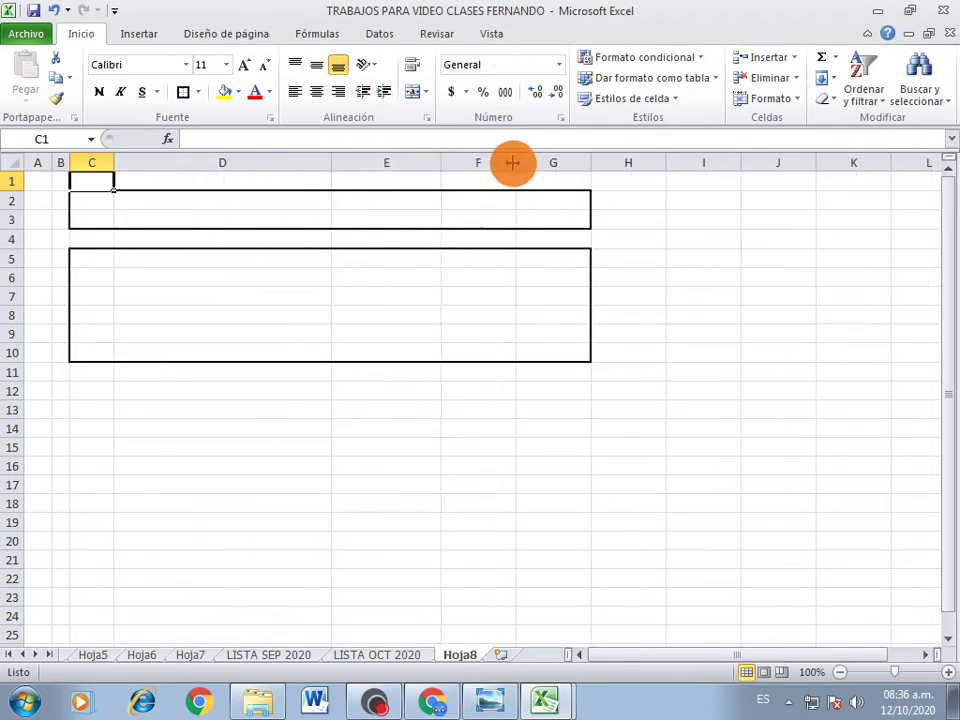
{"action": "left_click_drag", "start_coordinate": [512, 163], "coordinate": [553, 163]}
{"action": "left_click_drag", "start_coordinate": [628, 165], "coordinate": [660, 172]}
{"action": "left_click", "coordinate": [200, 404]}
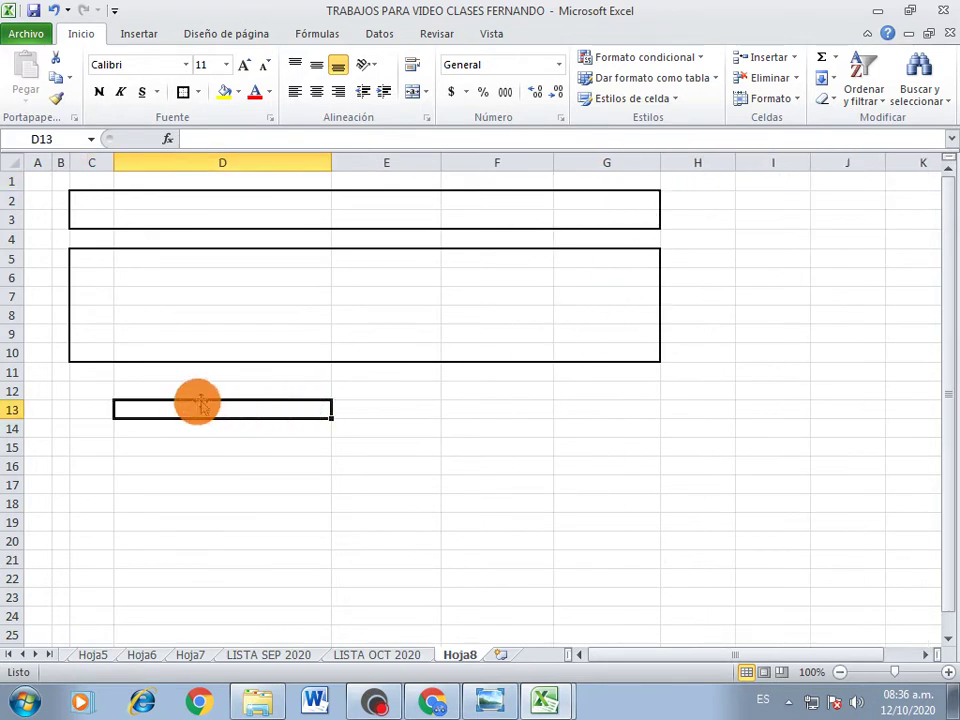
- Box the product table C12:G23 and each column C, D, E and F with thick borders
{"action": "mouse_move", "coordinate": [93, 391]}
{"action": "left_mouse_down"}
{"action": "mouse_move", "coordinate": [415, 466]}
{"action": "mouse_move", "coordinate": [648, 226]}
{"action": "mouse_move", "coordinate": [615, 398]}
{"action": "mouse_move", "coordinate": [637, 594]}
{"action": "left_mouse_up"}
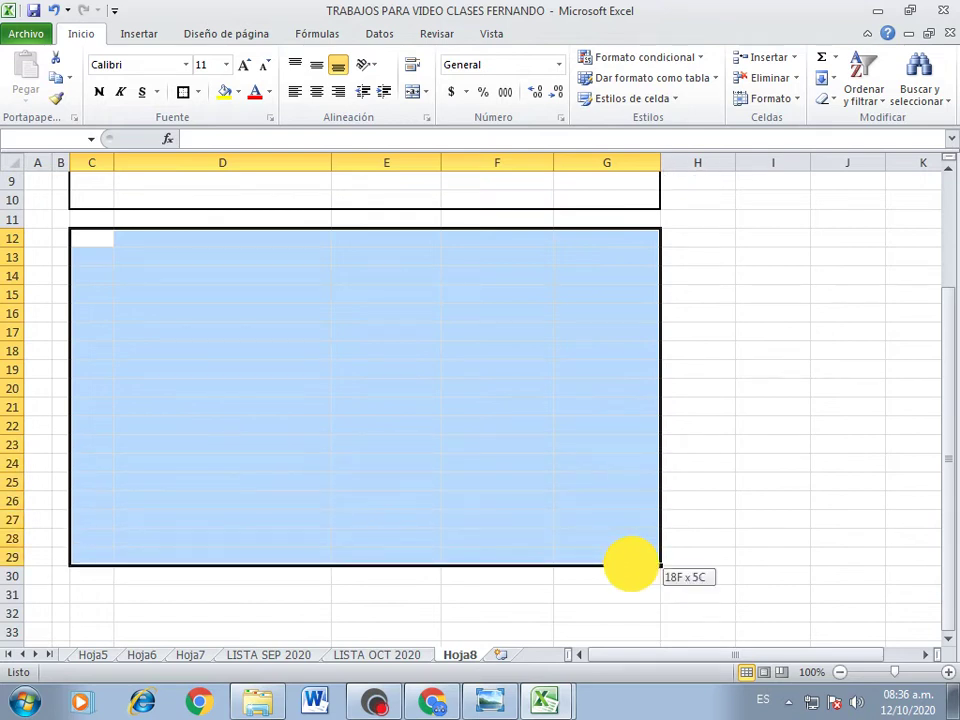
{"action": "mouse_move", "coordinate": [637, 594]}
{"action": "left_mouse_down"}
{"action": "mouse_move", "coordinate": [626, 392]}
{"action": "mouse_move", "coordinate": [621, 442]}
{"action": "left_mouse_up"}
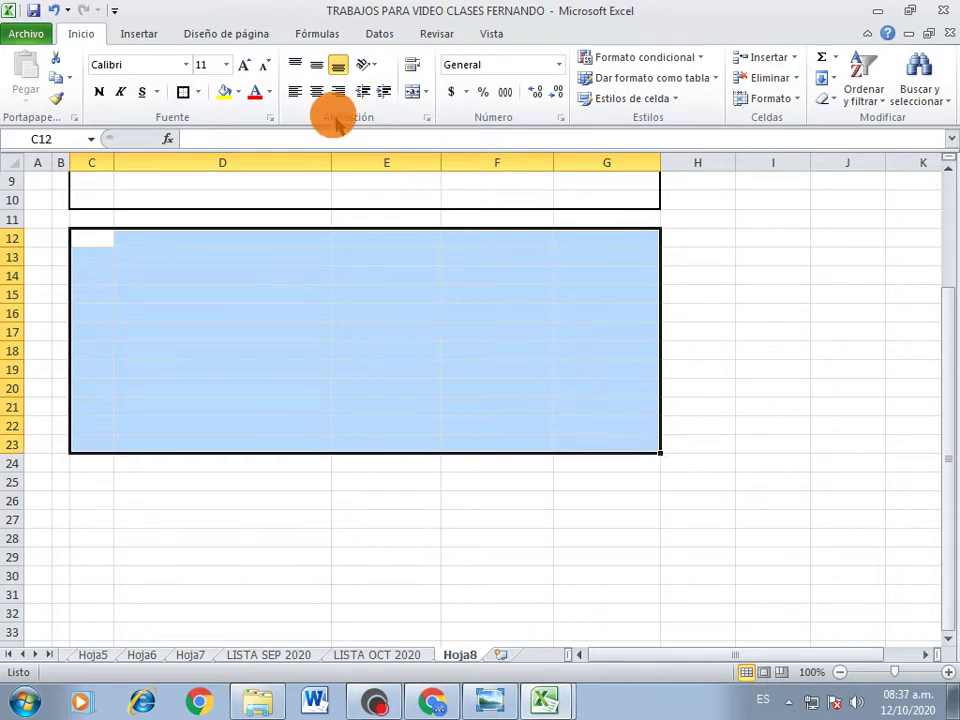
{"action": "left_click", "coordinate": [184, 300]}
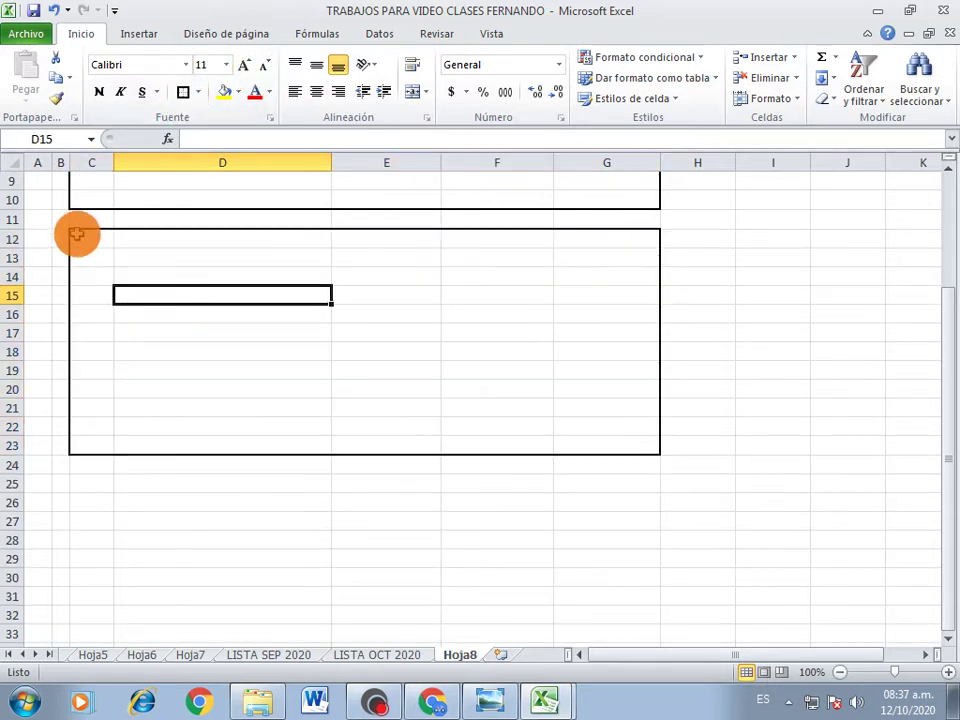
{"action": "left_click_drag", "start_coordinate": [100, 236], "coordinate": [98, 443]}
{"action": "left_click", "coordinate": [183, 91]}
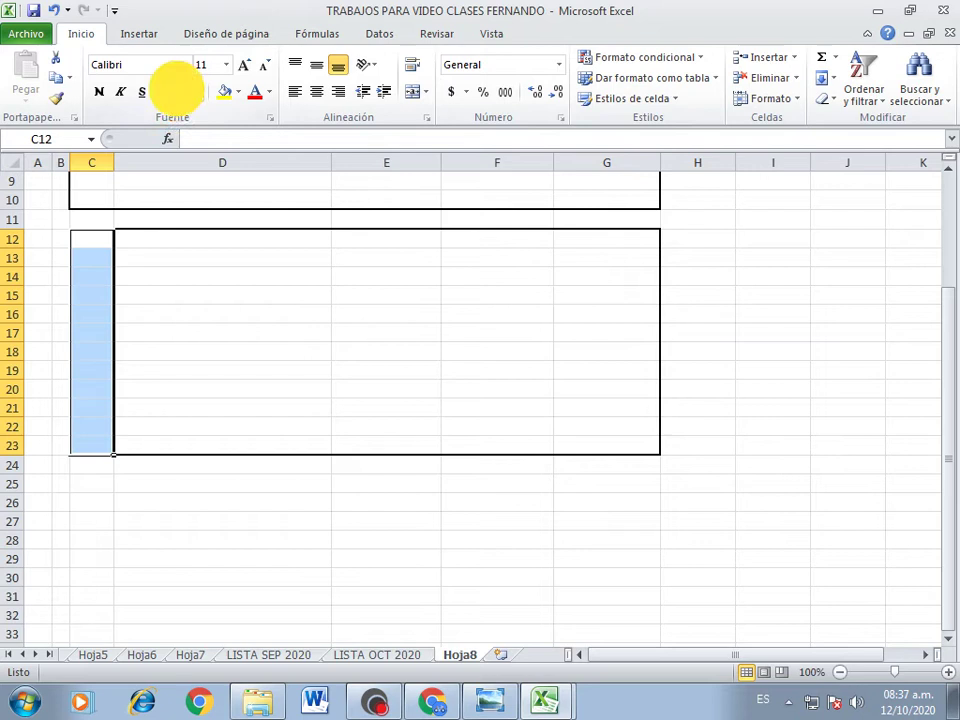
{"action": "mouse_move", "coordinate": [150, 239]}
{"action": "left_mouse_down"}
{"action": "mouse_move", "coordinate": [186, 370]}
{"action": "mouse_move", "coordinate": [188, 445]}
{"action": "left_mouse_up"}
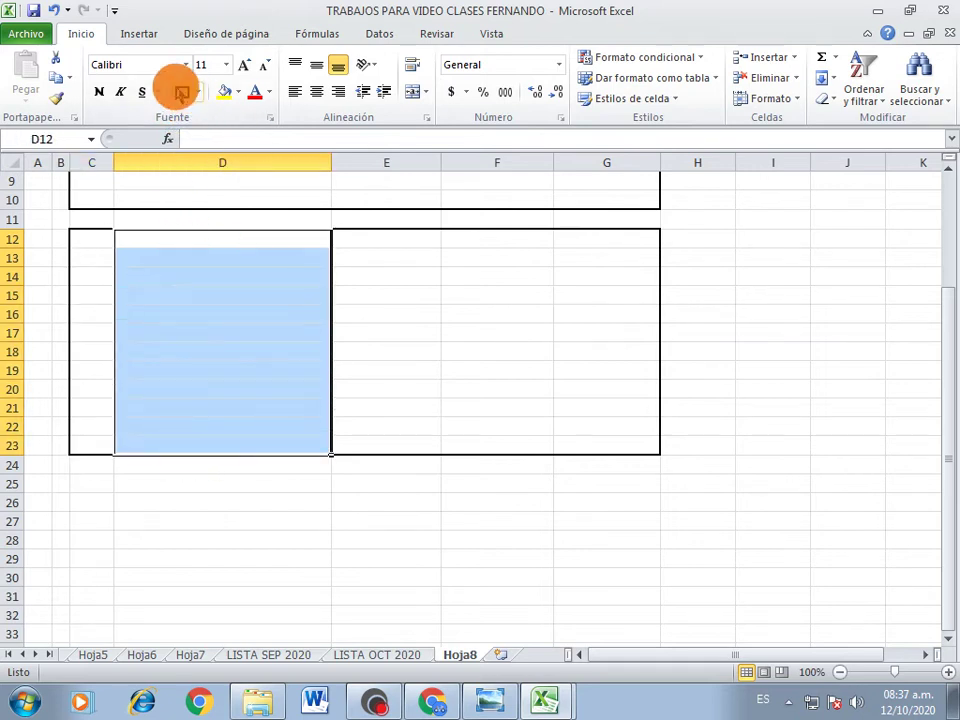
{"action": "left_click", "coordinate": [178, 92]}
{"action": "left_click_drag", "start_coordinate": [404, 244], "coordinate": [397, 440]}
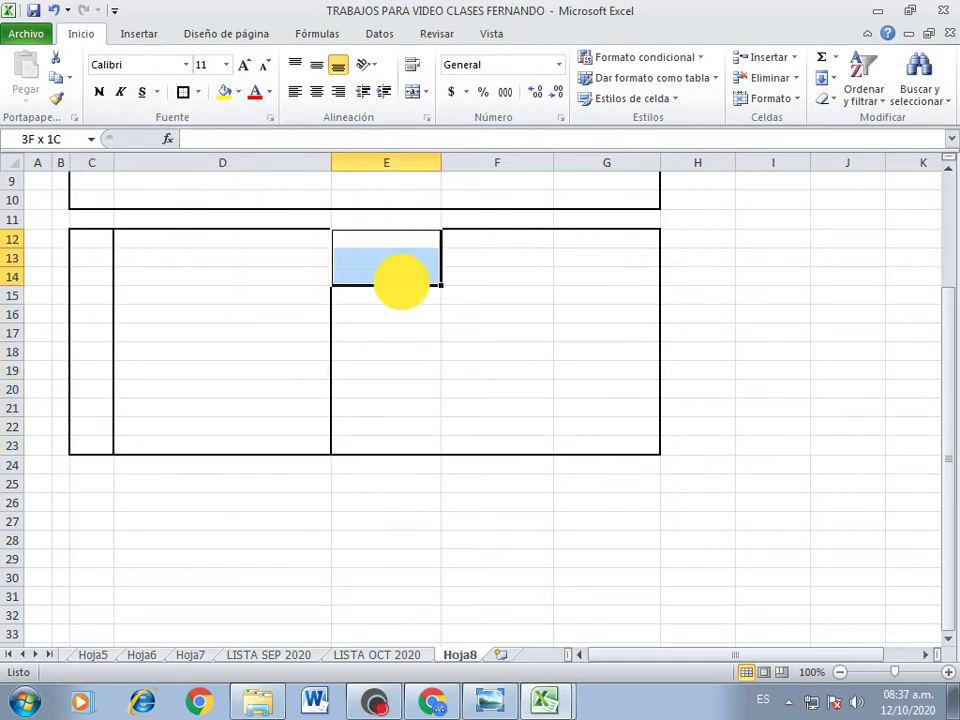
{"action": "left_click", "coordinate": [183, 91]}
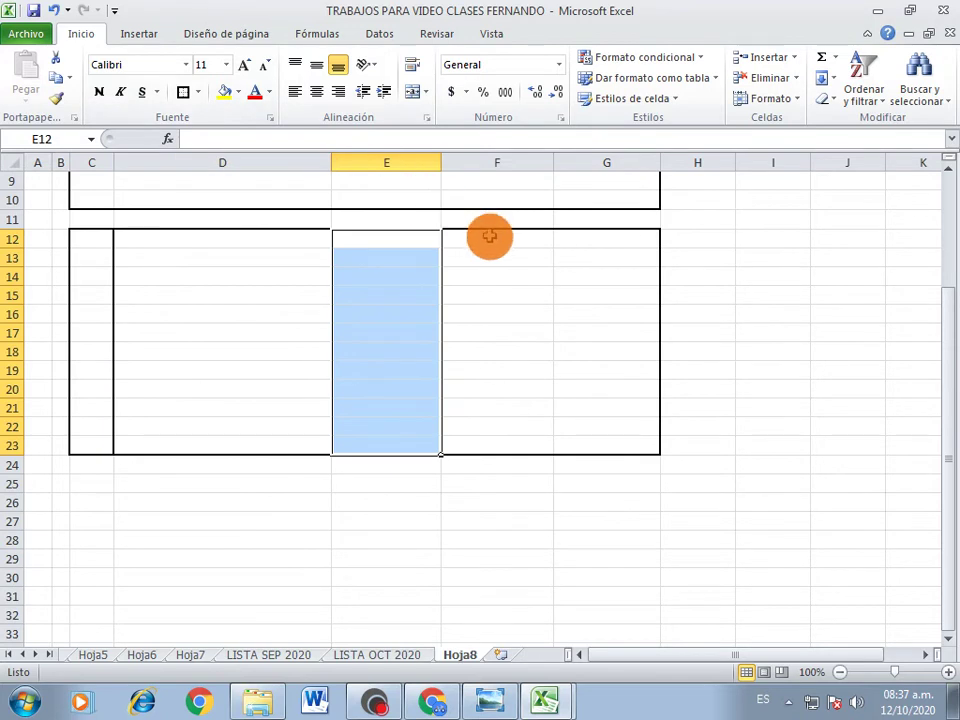
{"action": "left_click_drag", "start_coordinate": [492, 240], "coordinate": [510, 440]}
{"action": "left_click", "coordinate": [186, 88]}
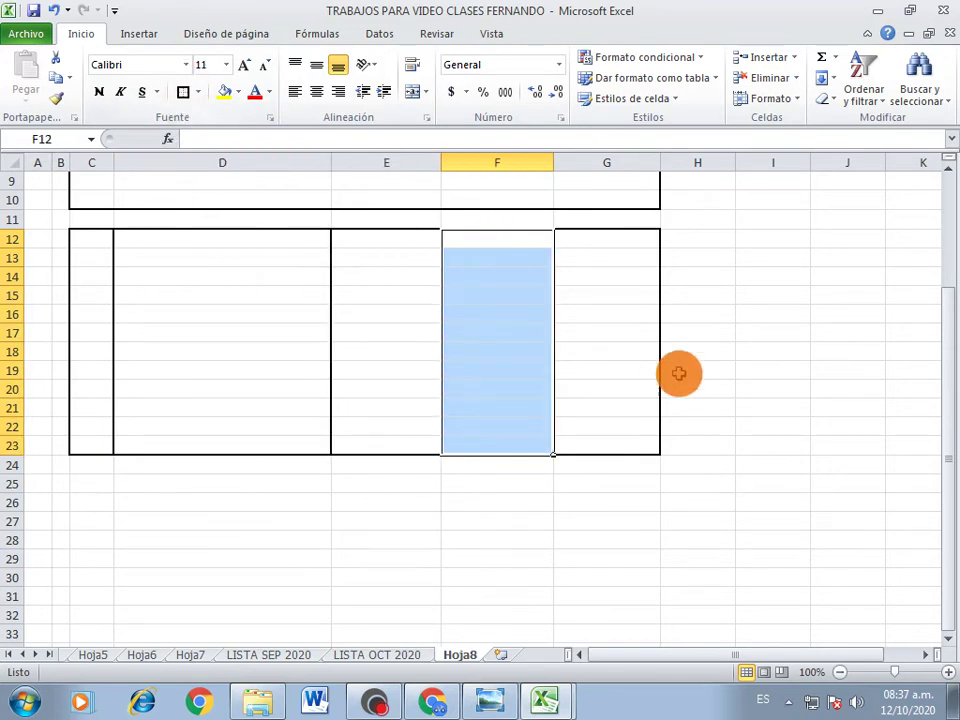
{"action": "left_click_drag", "start_coordinate": [626, 476], "coordinate": [614, 505]}
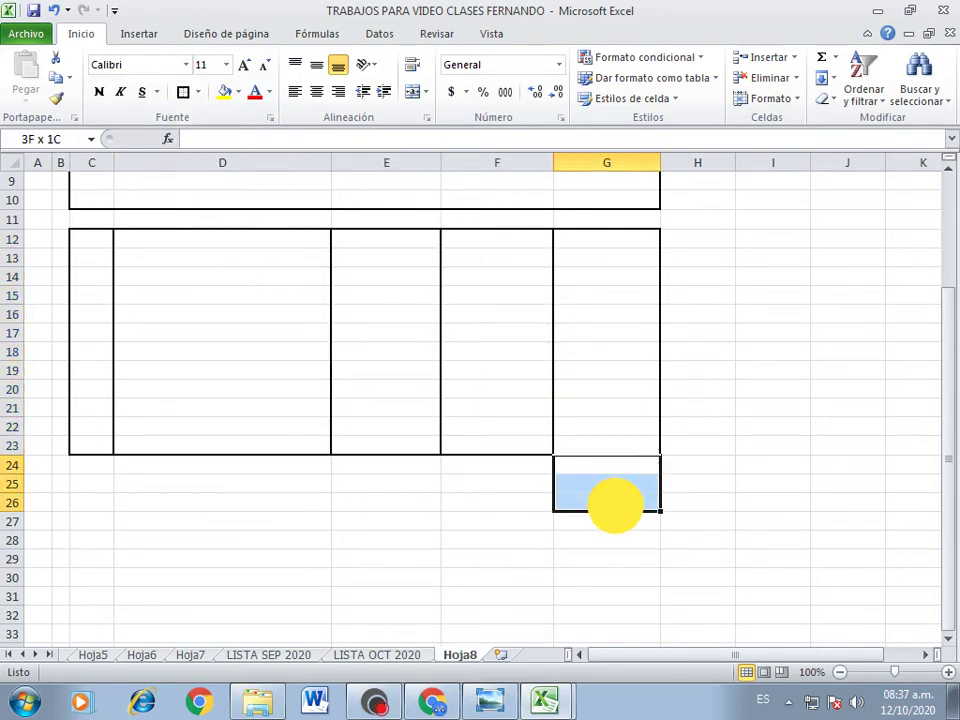
- Thick-box G24:G26 and enter the labels SUBTOTAL, IVA and TOTAL in F24:F26
{"action": "left_click", "coordinate": [187, 92]}
{"action": "left_click", "coordinate": [508, 467]}
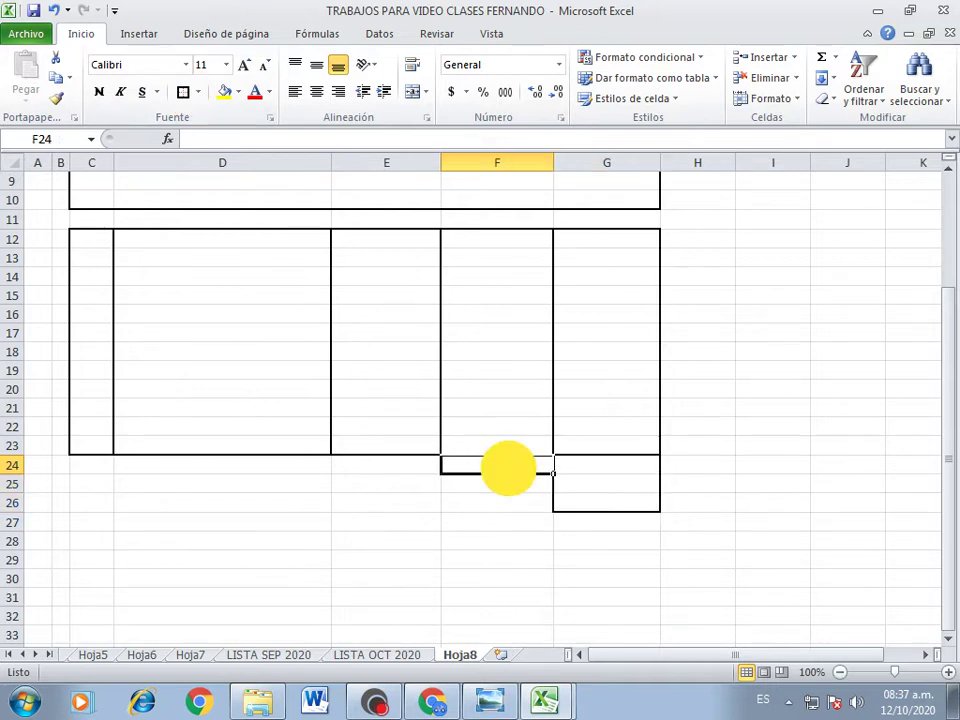
{"action": "left_click", "coordinate": [520, 475]}
{"action": "type", "text": "SUBTOTAL"}
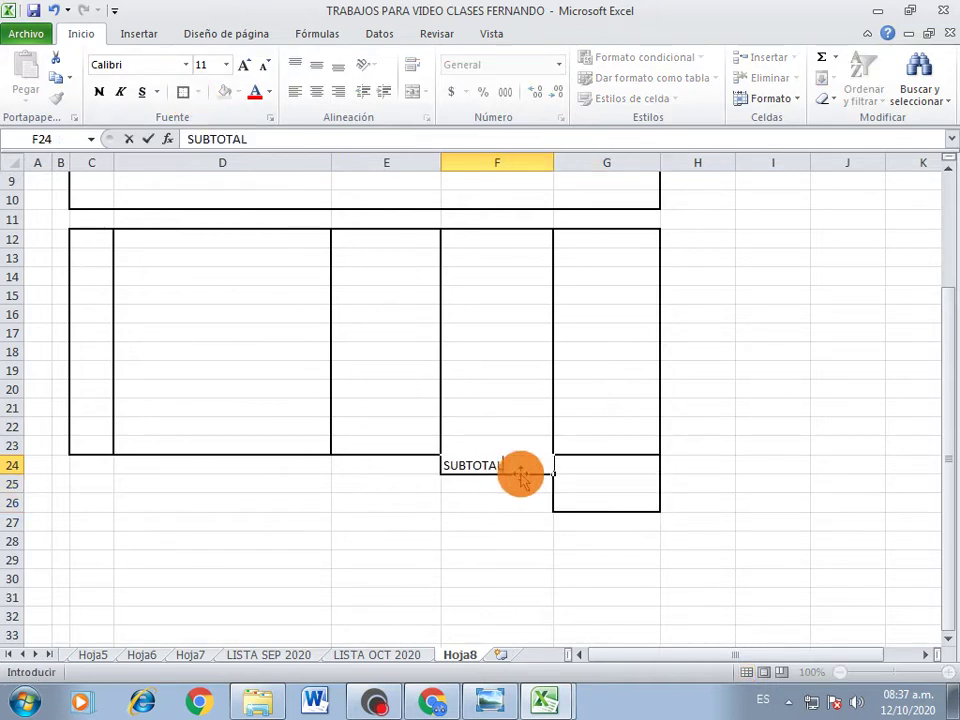
{"action": "key", "text": "Return"}
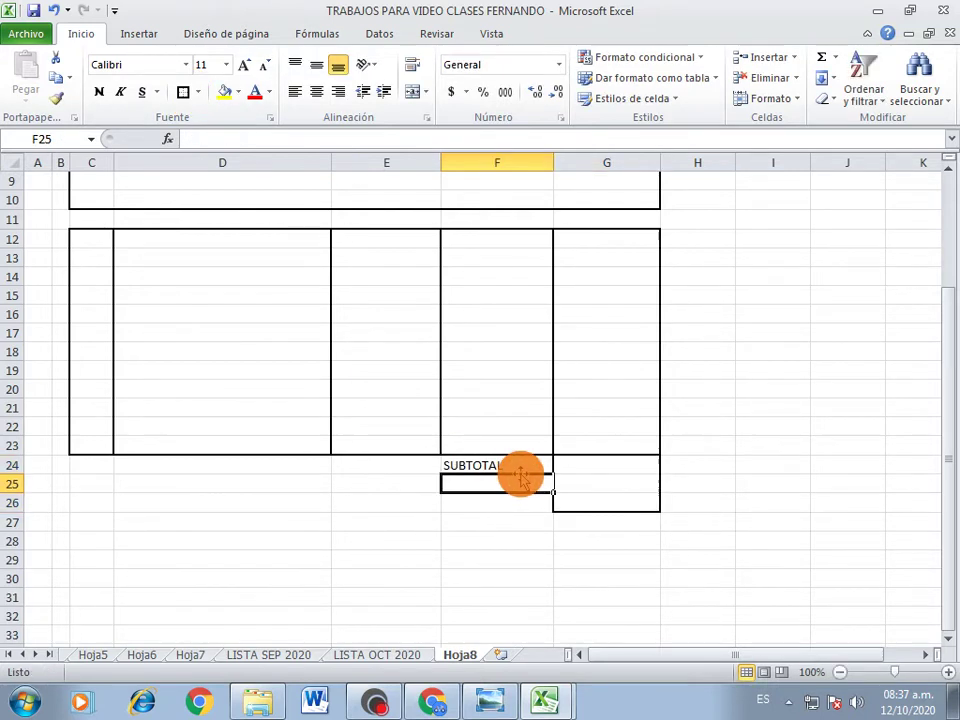
{"action": "type", "text": "D"}
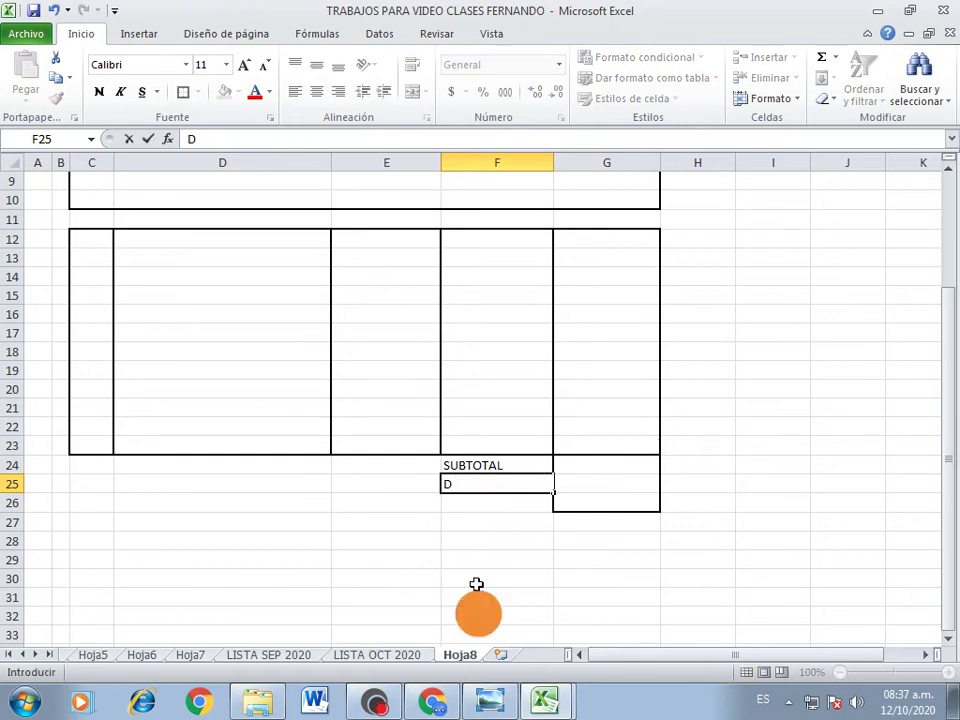
{"action": "left_click", "coordinate": [498, 702]}
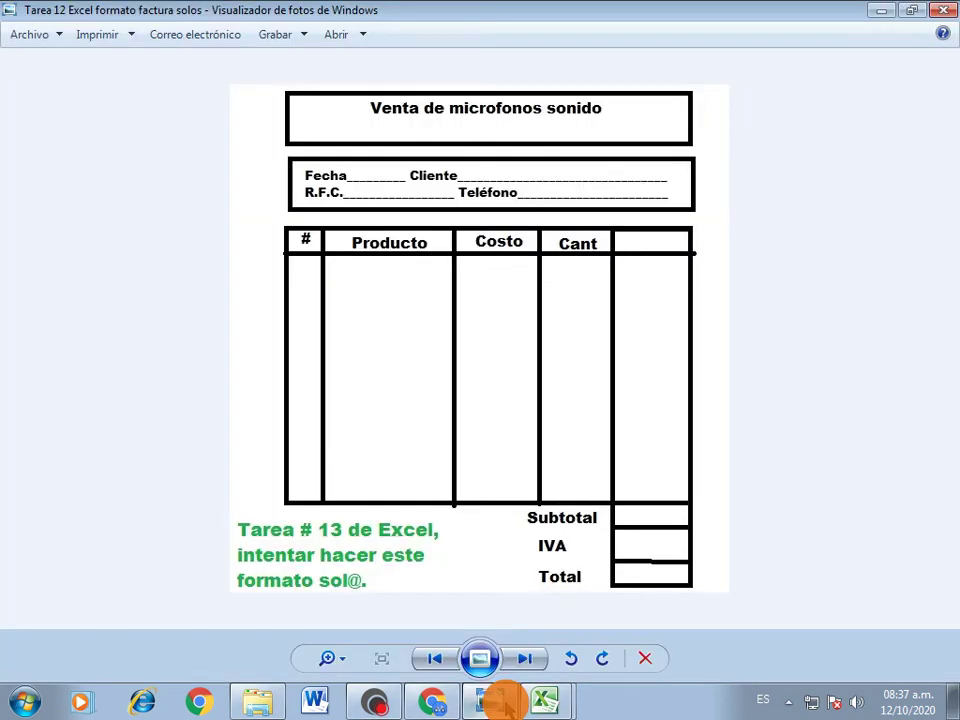
{"action": "left_click", "coordinate": [525, 640]}
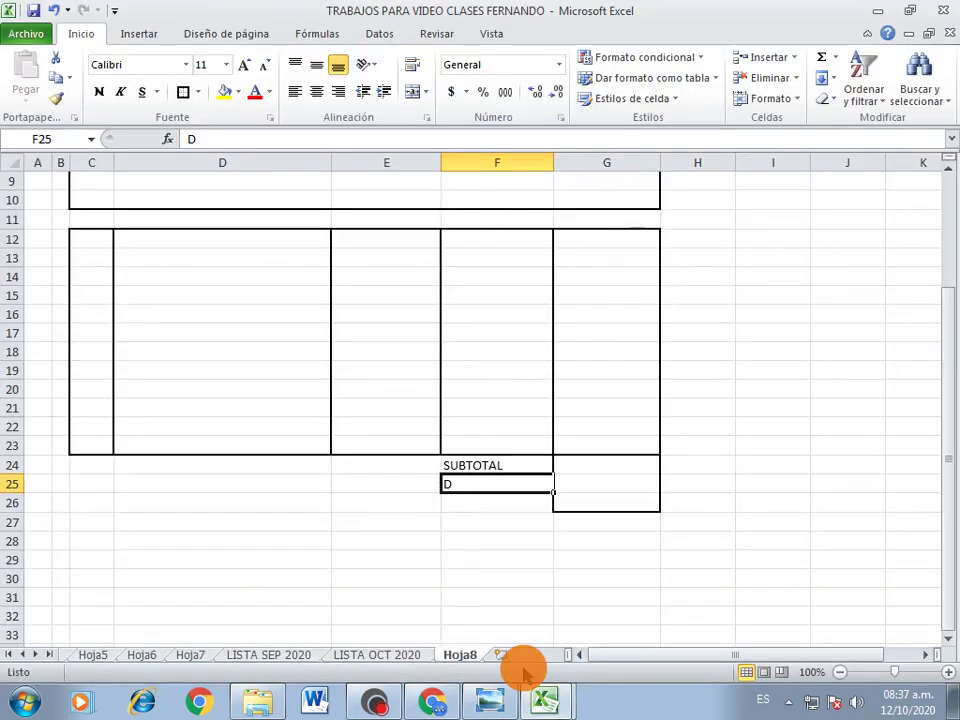
{"action": "key", "text": "BackSpace"}
{"action": "type", "text": "IVA"}
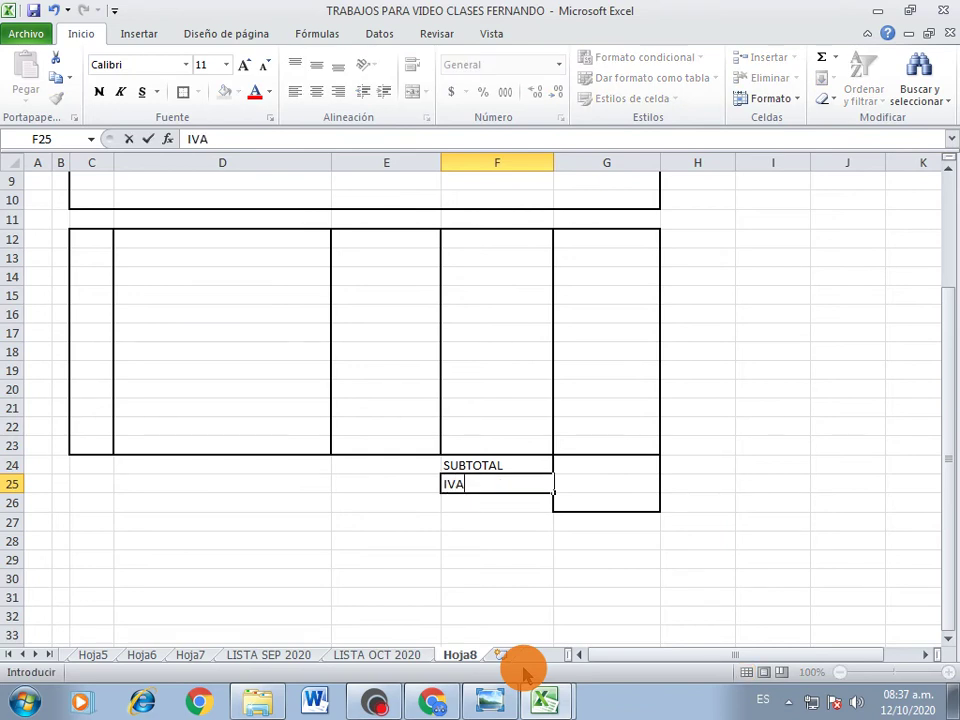
{"action": "key", "text": "Return"}
{"action": "type", "text": "TOTAL"}
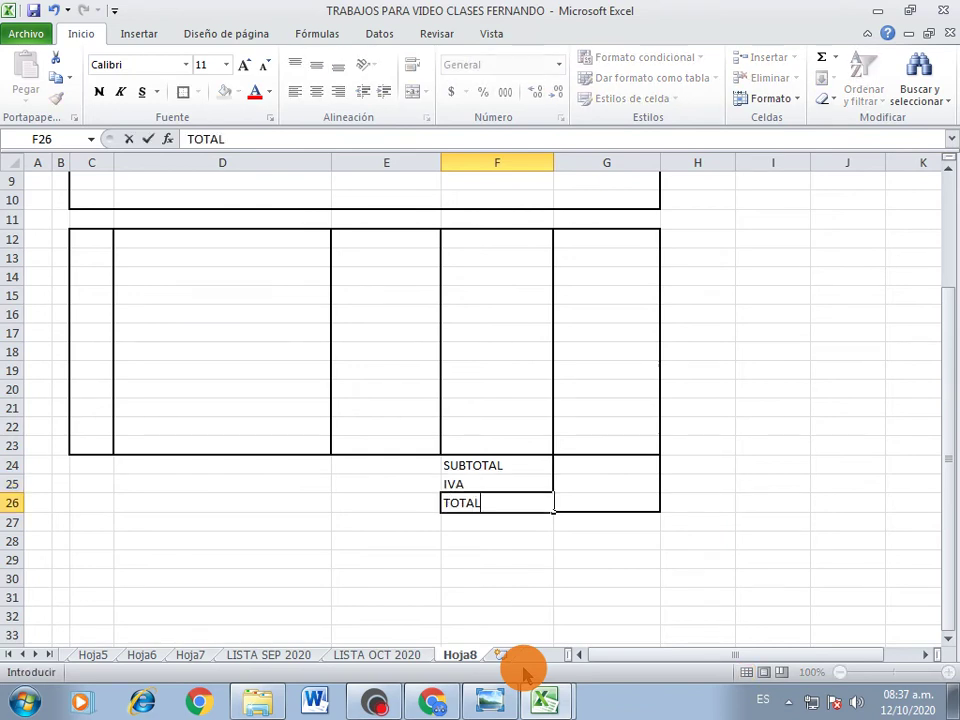
{"action": "key", "text": "Return"}
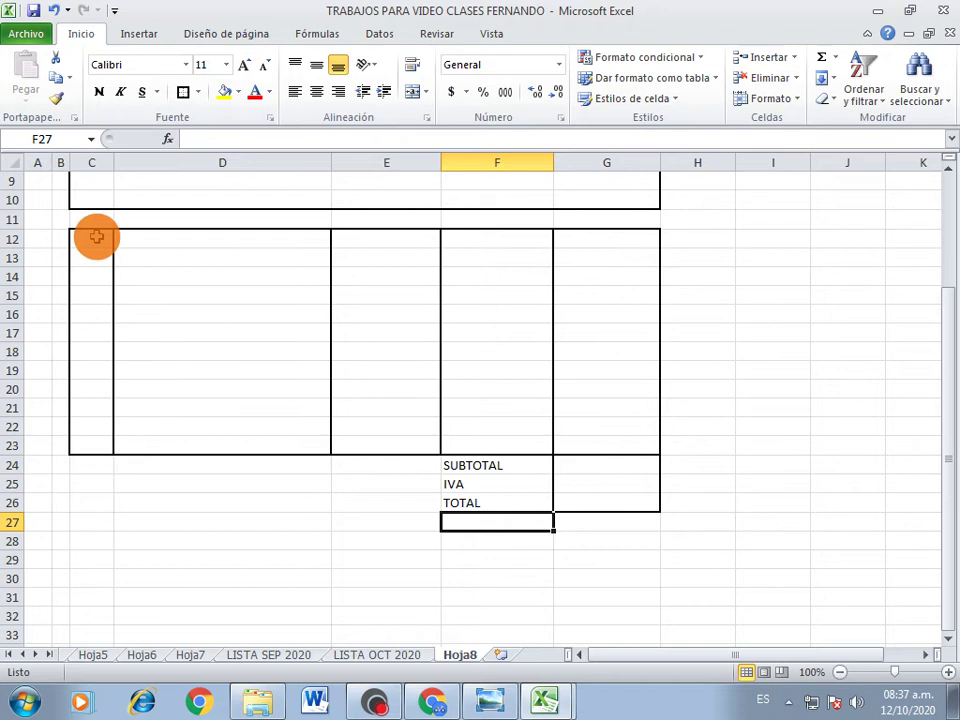
- Redraw the borders of header cells C12 through G12 so a line runs beneath them
{"action": "left_click", "coordinate": [90, 241]}
{"action": "left_click", "coordinate": [183, 91]}
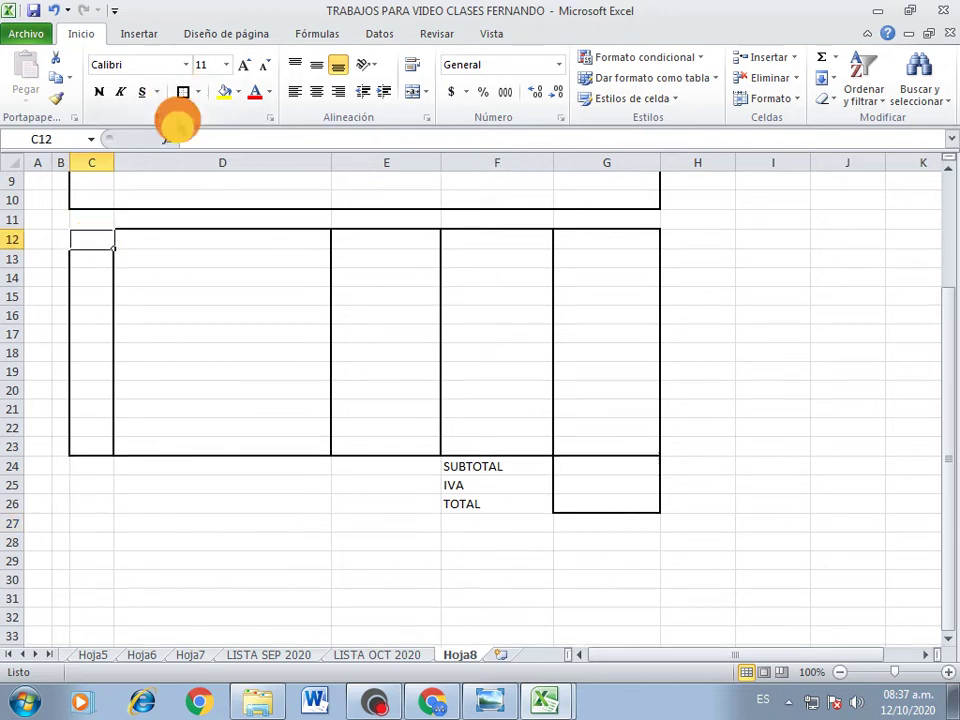
{"action": "left_click", "coordinate": [201, 242]}
{"action": "left_click", "coordinate": [183, 91]}
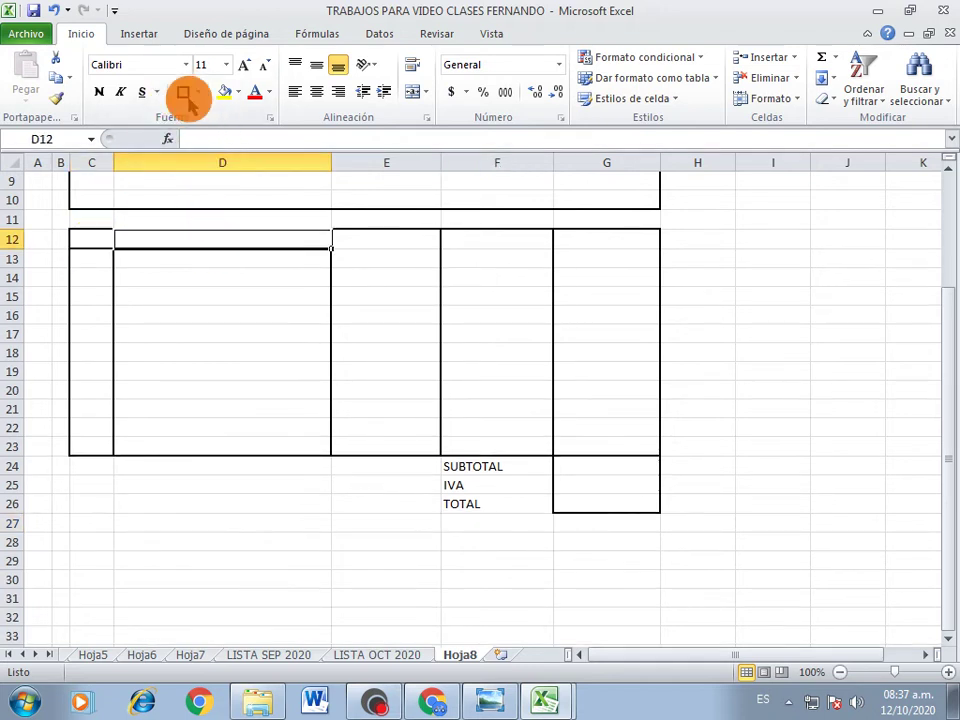
{"action": "left_click", "coordinate": [403, 242]}
{"action": "left_click", "coordinate": [183, 91]}
{"action": "left_click", "coordinate": [482, 244]}
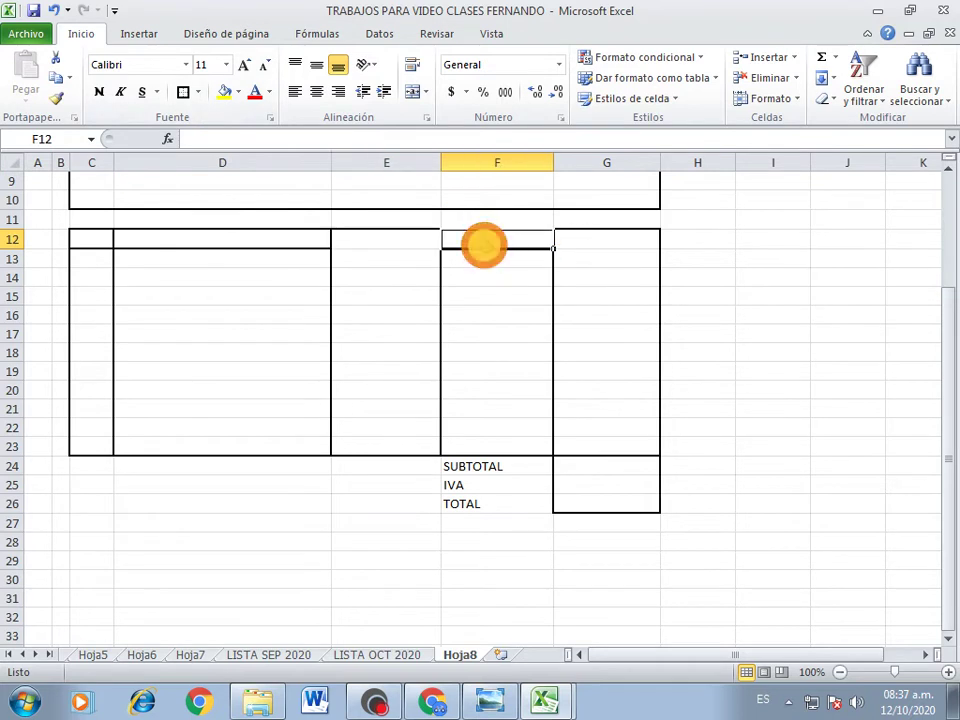
{"action": "left_click", "coordinate": [183, 91]}
{"action": "left_click", "coordinate": [600, 241]}
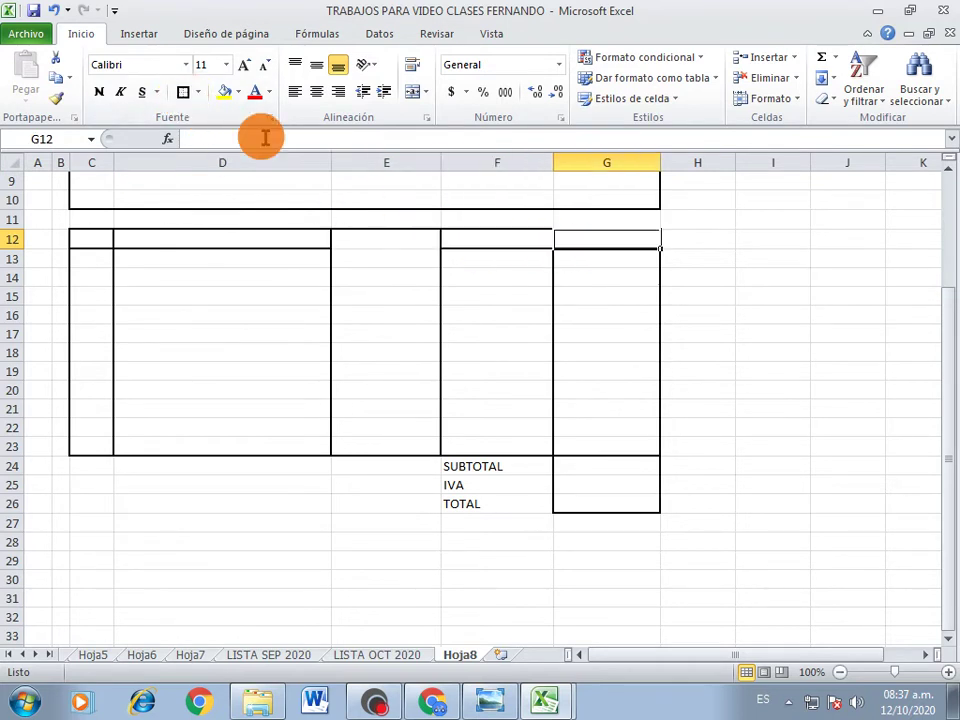
{"action": "left_click", "coordinate": [183, 91]}
- Select the header row C12:G12, then move to cell D12 ready for the column titles
{"action": "left_click_drag", "start_coordinate": [79, 236], "coordinate": [658, 260]}
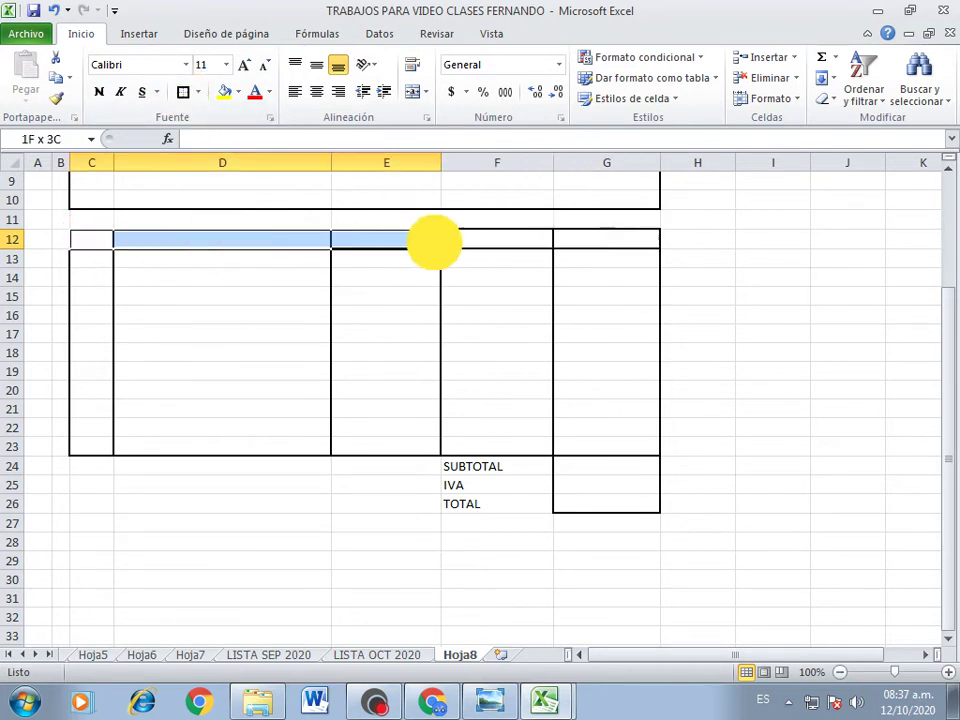
{"action": "left_click", "coordinate": [255, 334]}
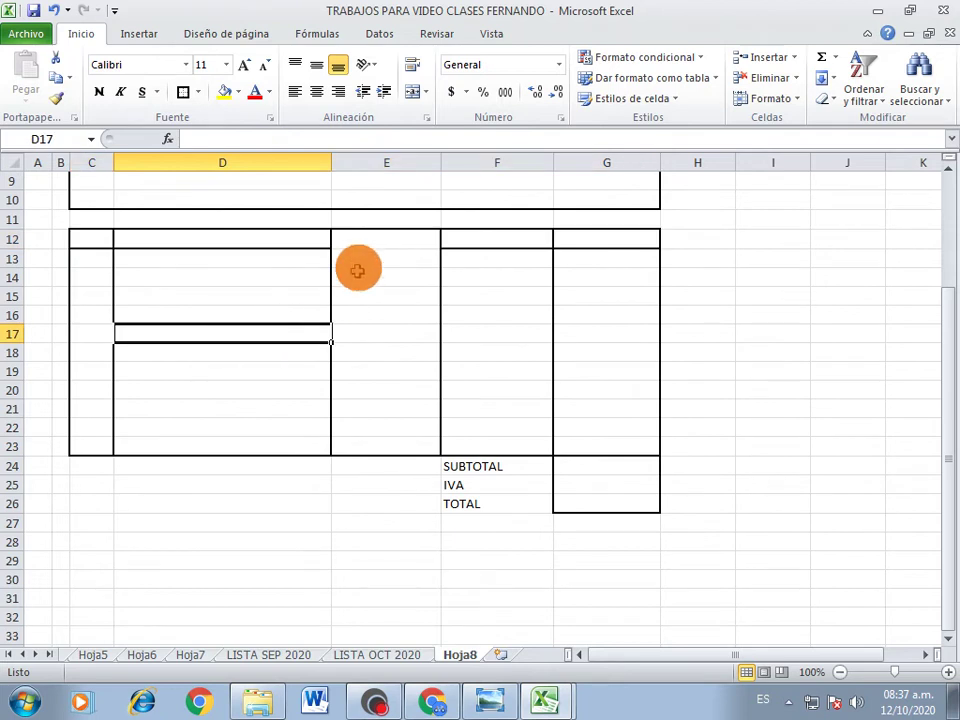
{"action": "left_click", "coordinate": [370, 242]}
{"action": "left_click", "coordinate": [423, 333]}
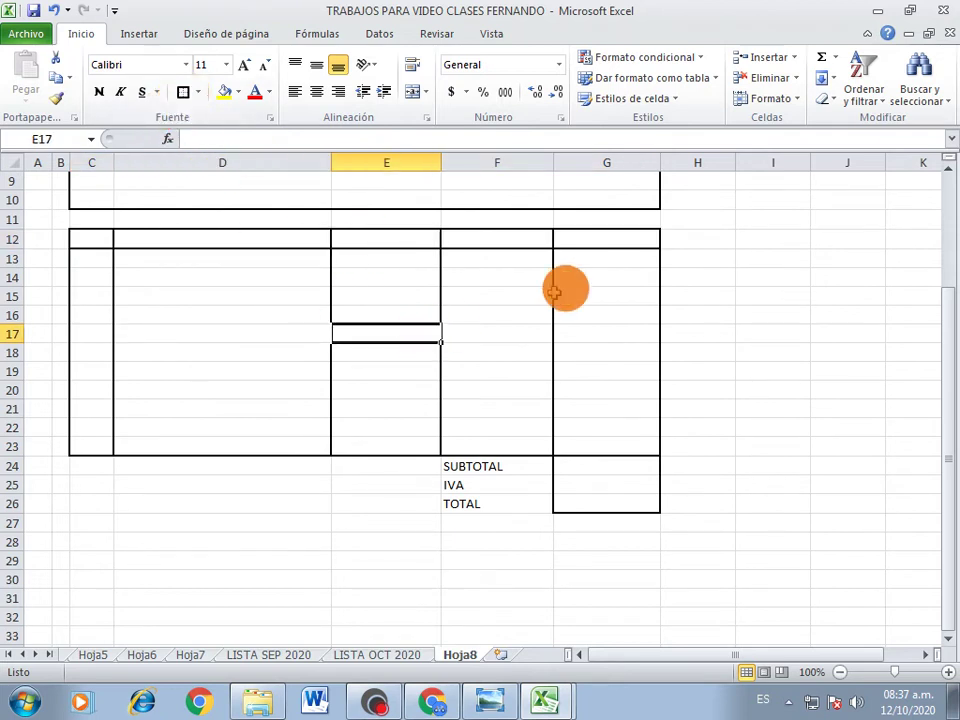
{"action": "left_click", "coordinate": [83, 240]}
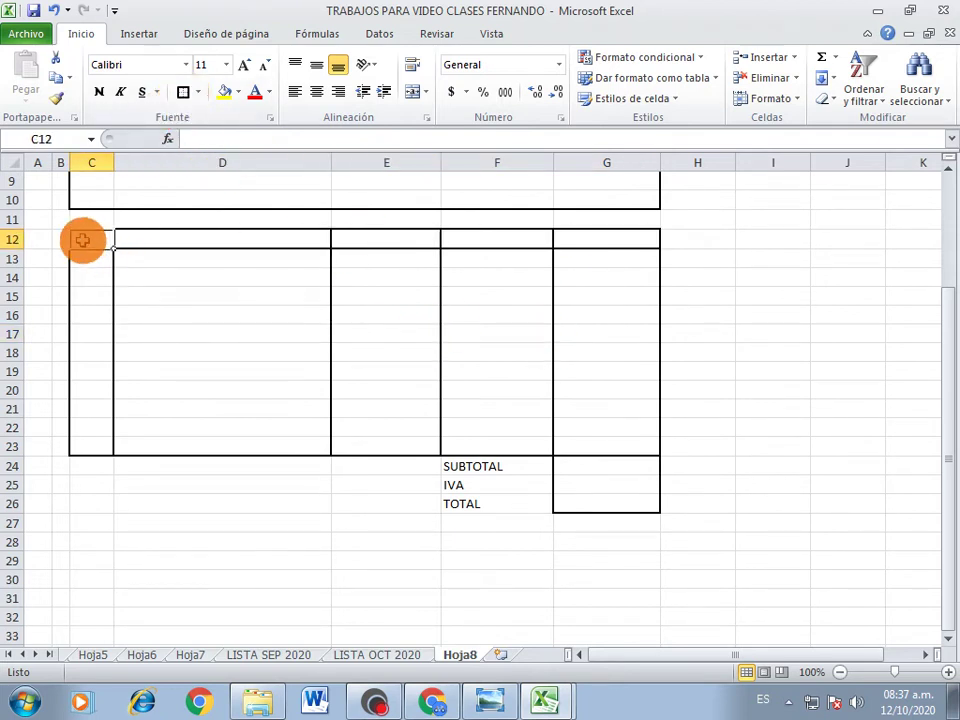
{"action": "type", "text": "#"}
{"action": "key", "text": "Right"}
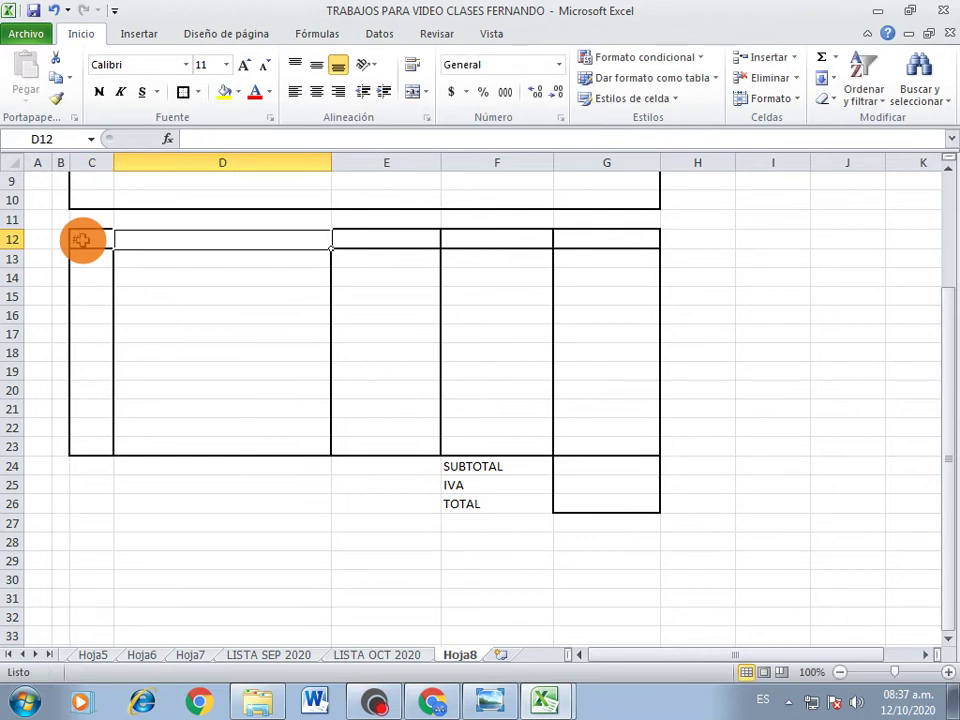
- Enter the header titles PRODUCTO, COSTO, CANTIDAD and TOTAL in D12:G12
{"action": "type", "text": "PRODUCTO"}
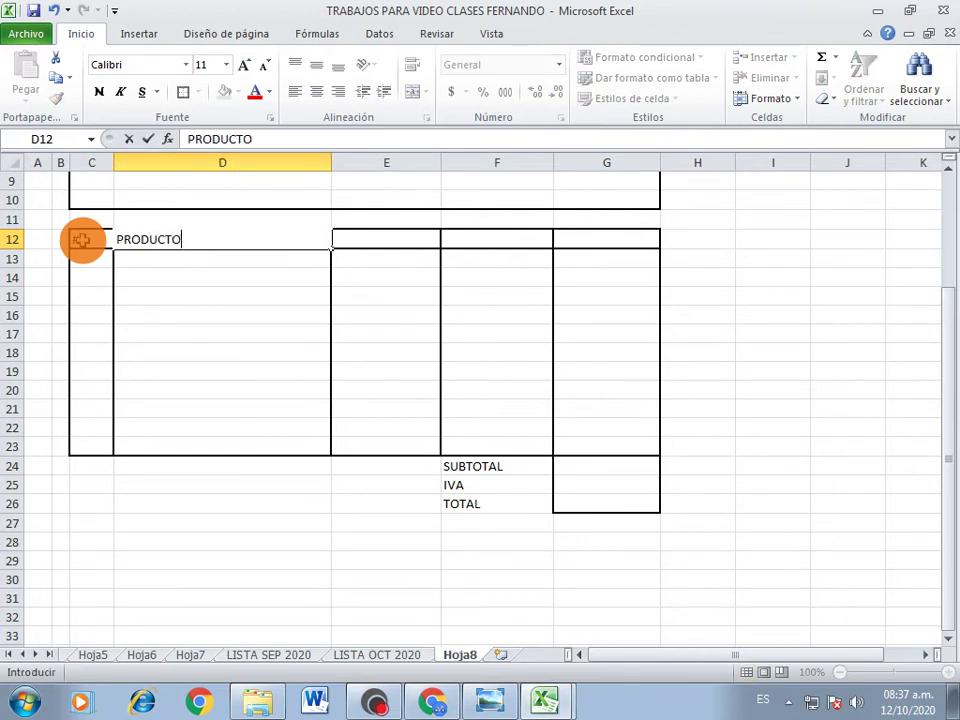
{"action": "key", "text": "Right"}
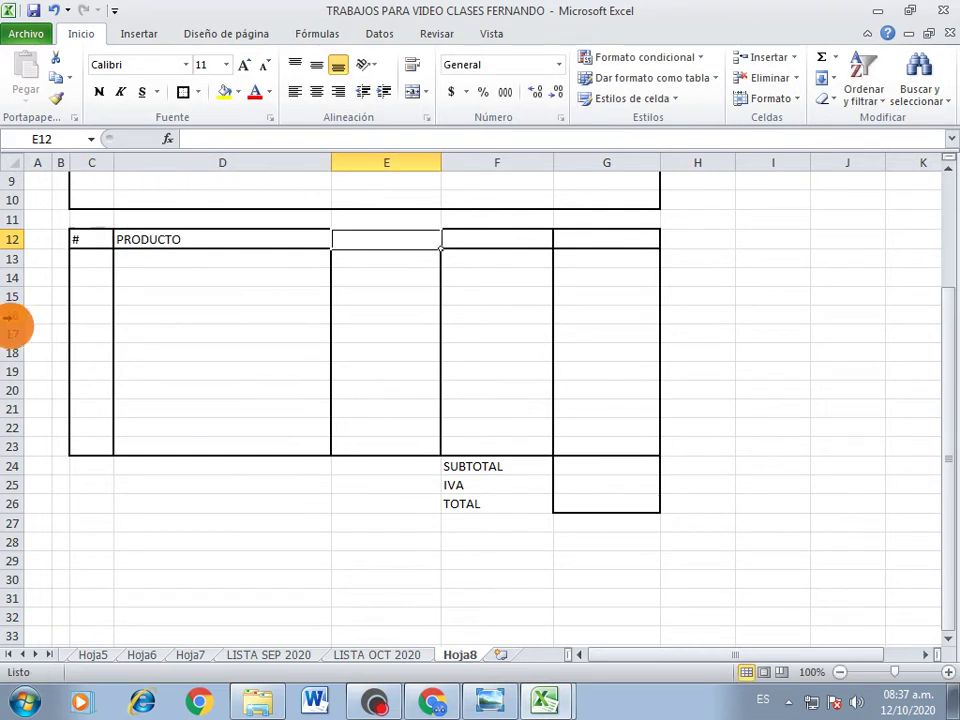
{"action": "left_click", "coordinate": [490, 702]}
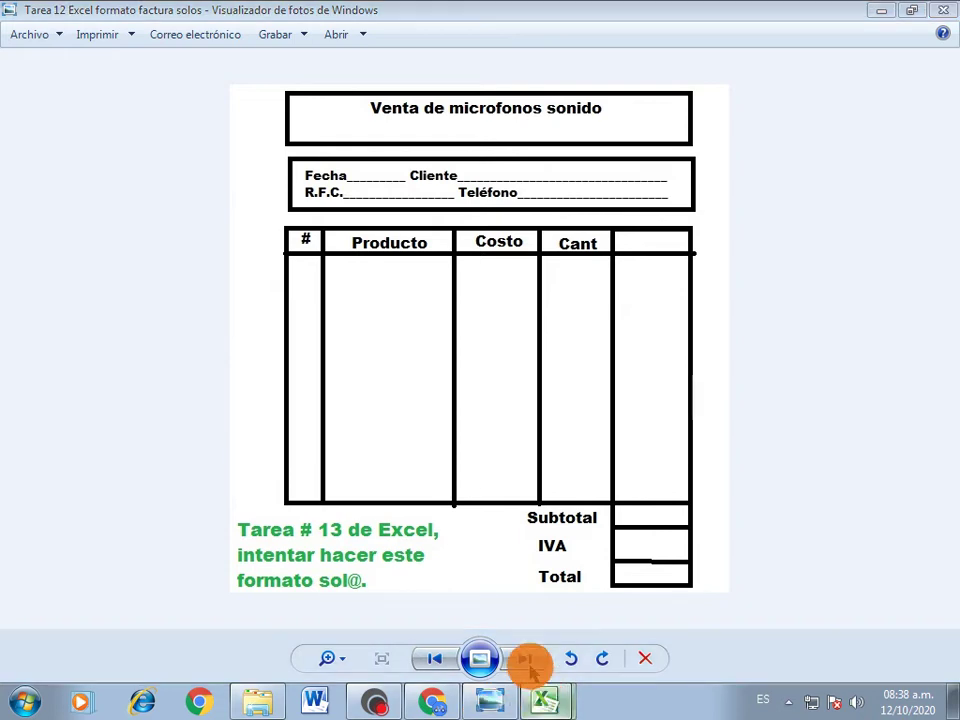
{"action": "left_click", "coordinate": [543, 700]}
{"action": "left_click", "coordinate": [418, 246]}
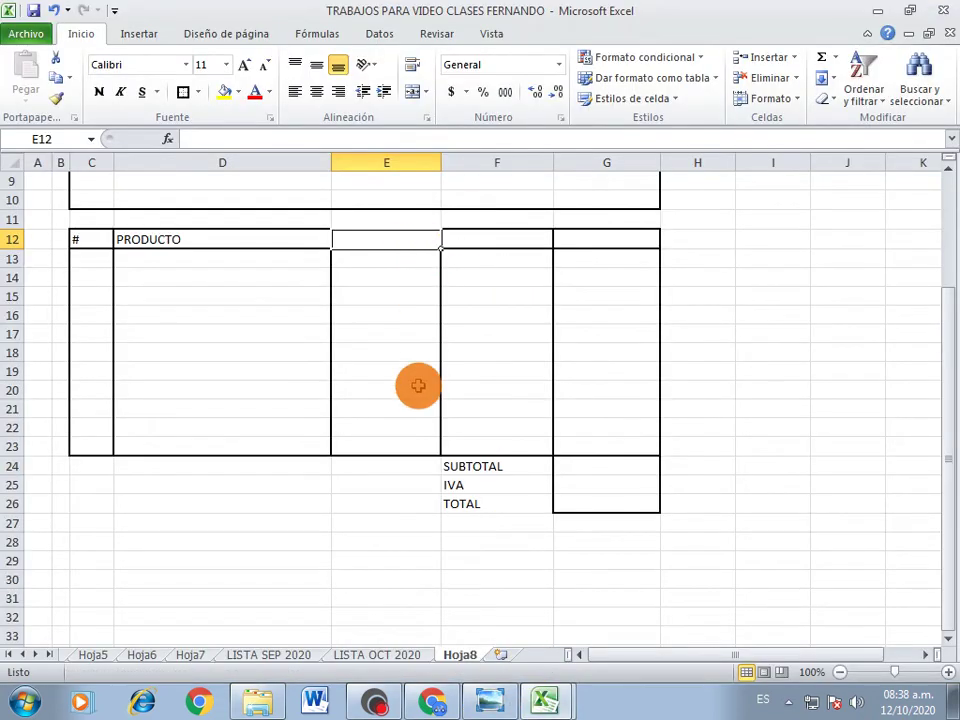
{"action": "type", "text": "COSTO"}
{"action": "key", "text": "Tab"}
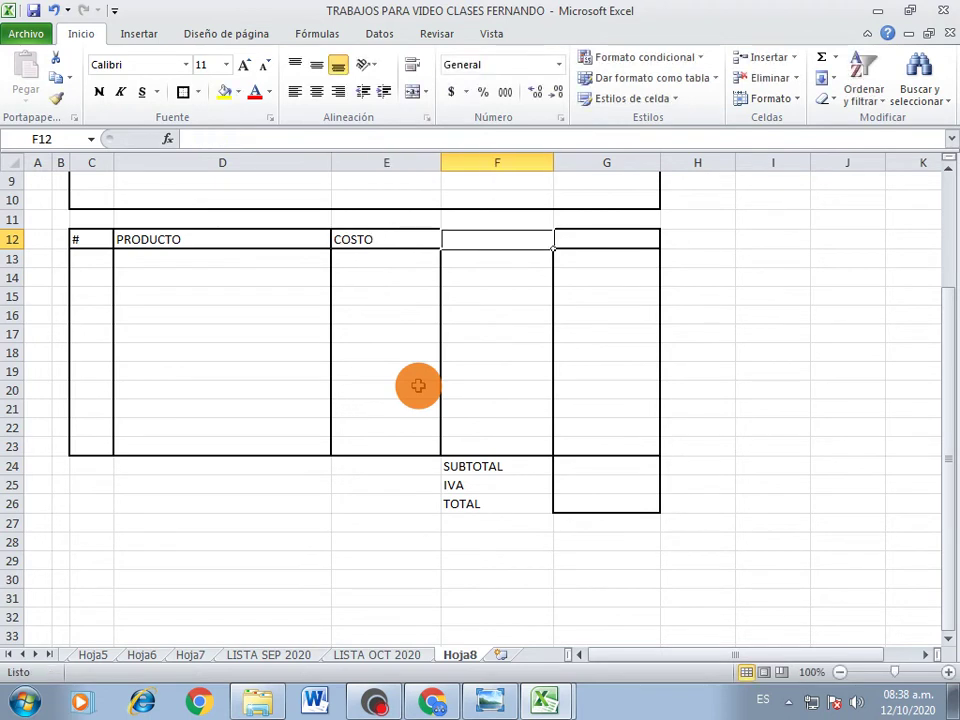
{"action": "type", "text": "CANTIDAD"}
{"action": "key", "text": "Tab"}
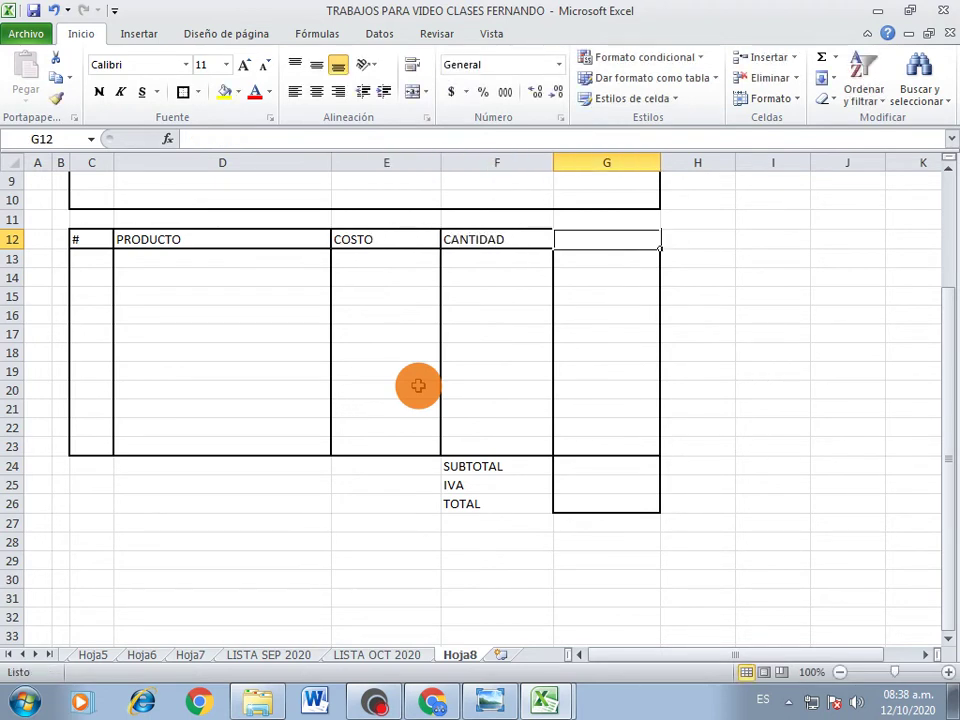
{"action": "type", "text": "TOTAL"}
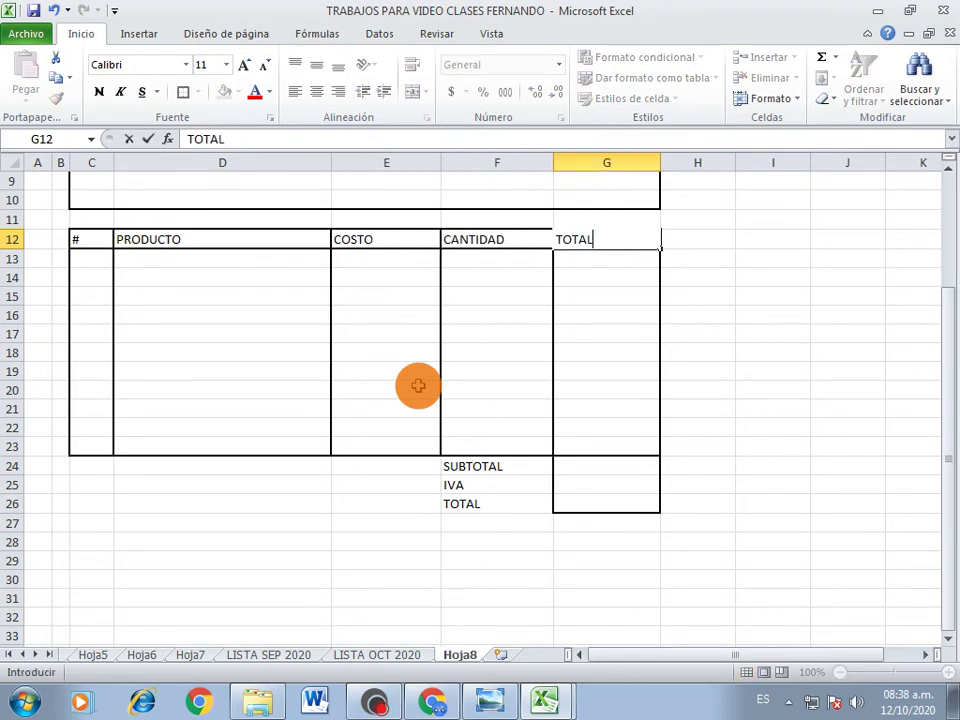
{"action": "key", "text": "Return"}
{"action": "left_click_drag", "start_coordinate": [85, 240], "coordinate": [582, 234]}
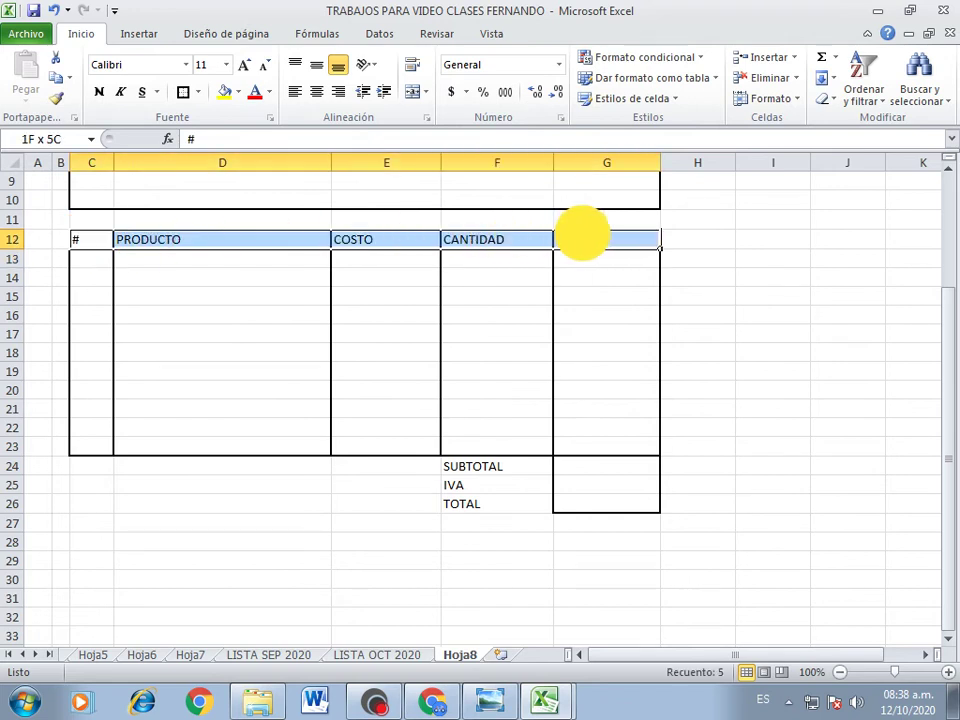
- Set font size 12 on the header and the product table with totals, C12:G26
{"action": "left_click", "coordinate": [244, 66]}
{"action": "scroll", "coordinate": [257, 246], "scroll_direction": "up", "scroll_amount": 3}
{"action": "left_click", "coordinate": [105, 400]}
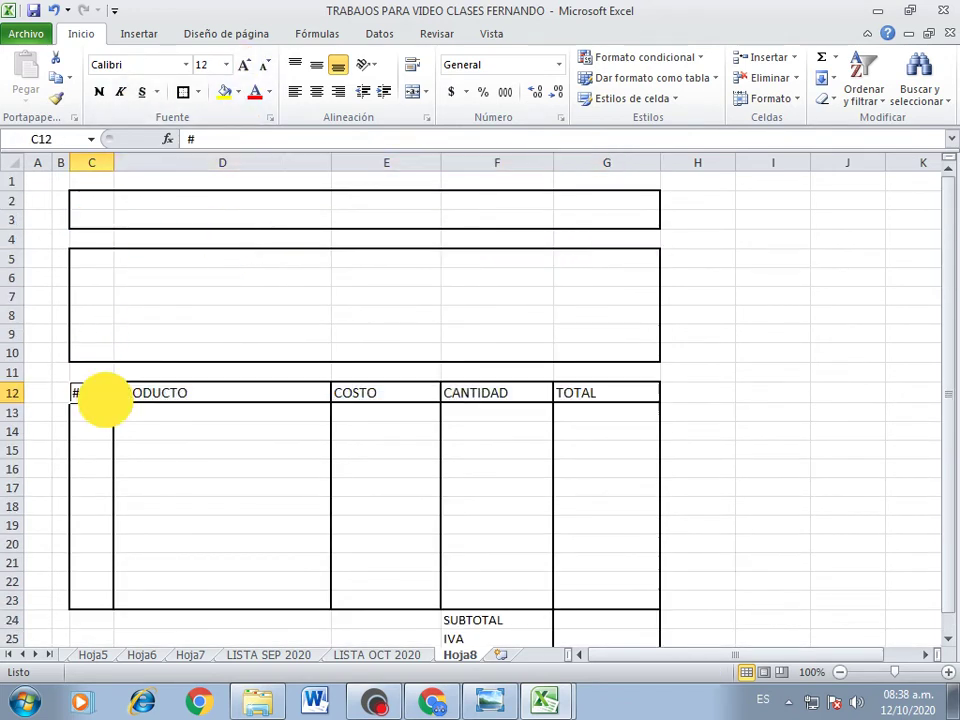
{"action": "left_click_drag", "start_coordinate": [105, 400], "coordinate": [601, 607]}
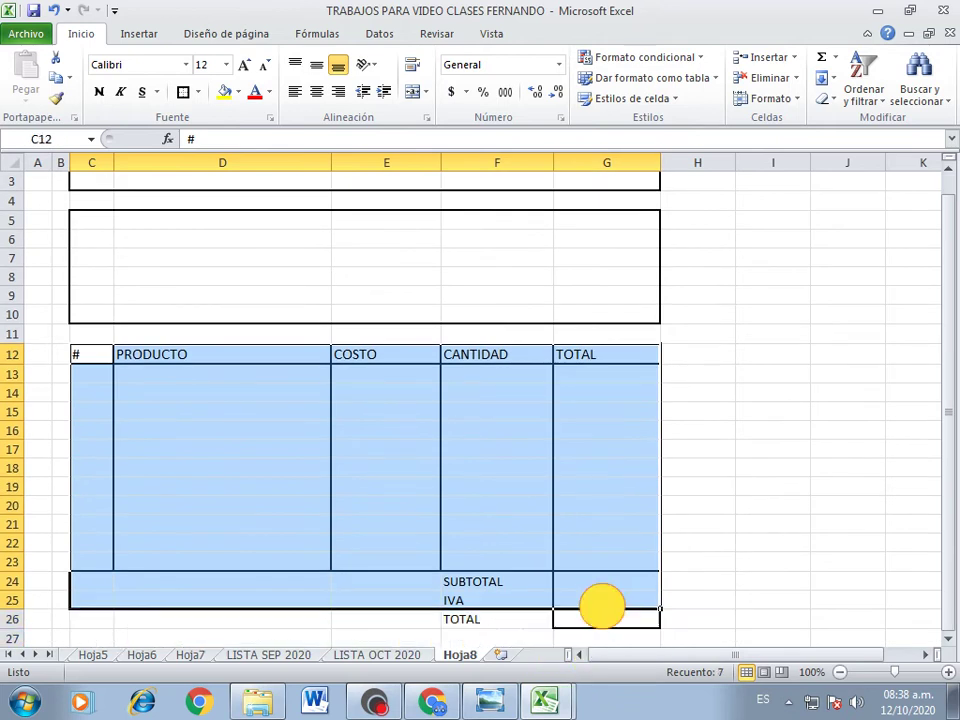
{"action": "mouse_move", "coordinate": [96, 364]}
{"action": "left_mouse_down"}
{"action": "mouse_move", "coordinate": [578, 552]}
{"action": "mouse_move", "coordinate": [602, 619]}
{"action": "left_mouse_up"}
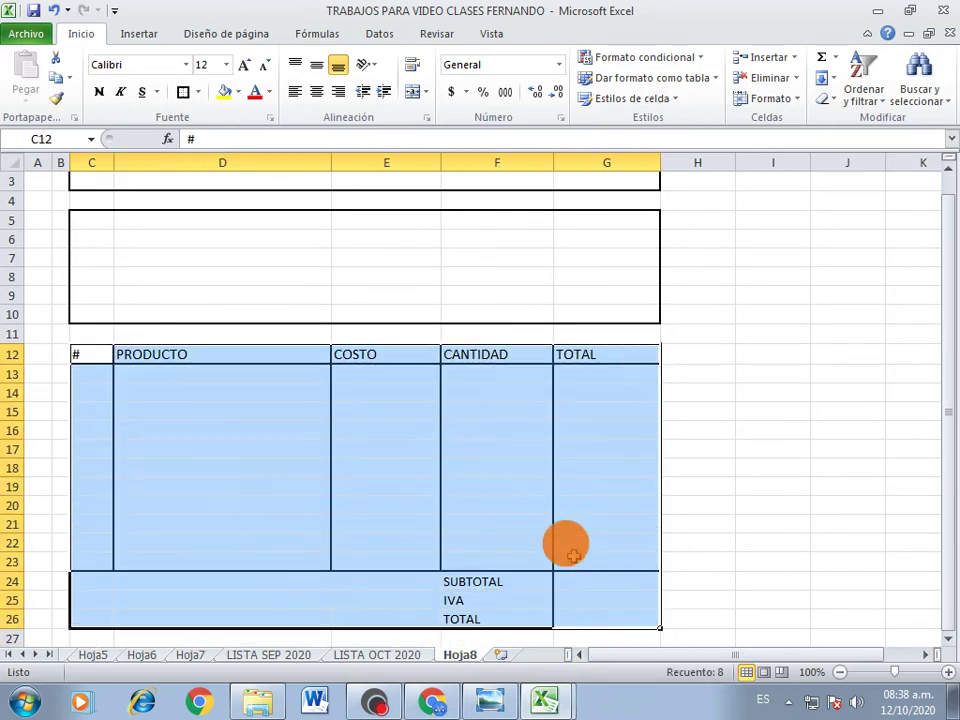
{"action": "left_click", "coordinate": [226, 64]}
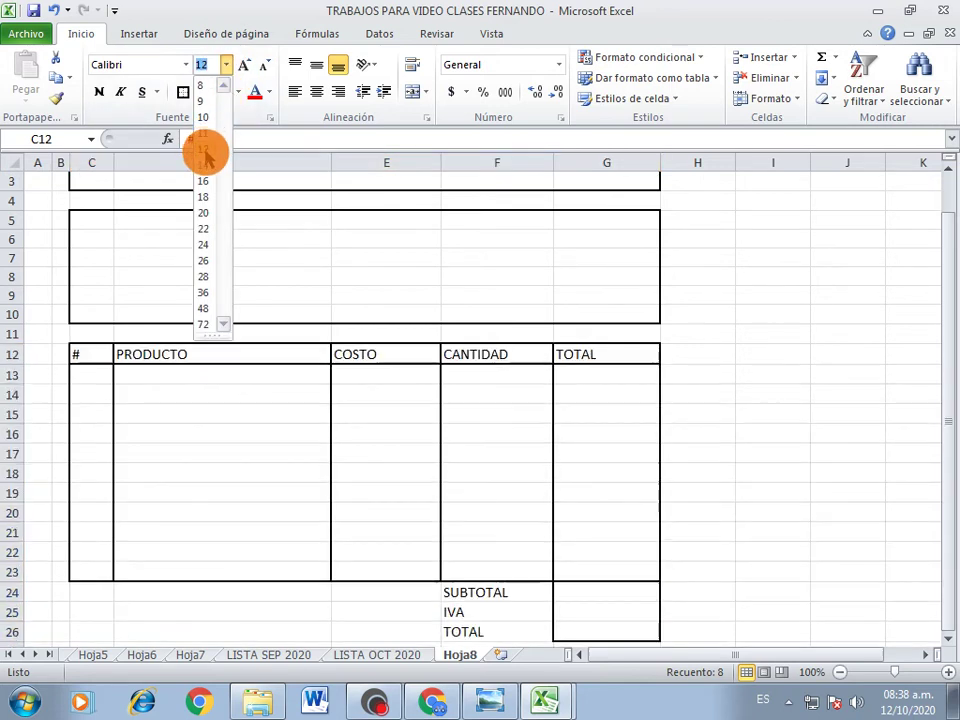
{"action": "left_click", "coordinate": [205, 150]}
- Deselect the table, then select the IVA cell G25 and title-box cell D2
{"action": "left_click", "coordinate": [495, 470]}
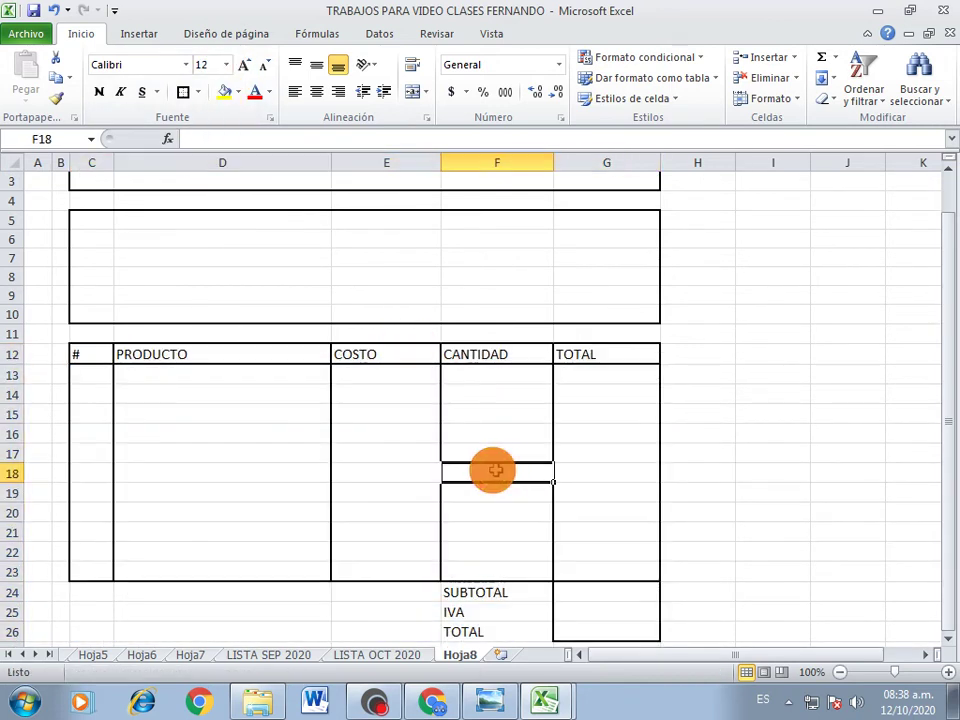
{"action": "scroll", "coordinate": [455, 453], "scroll_direction": "down", "scroll_amount": 3}
{"action": "left_click", "coordinate": [583, 445]}
{"action": "scroll", "coordinate": [540, 466], "scroll_direction": "up", "scroll_amount": 3}
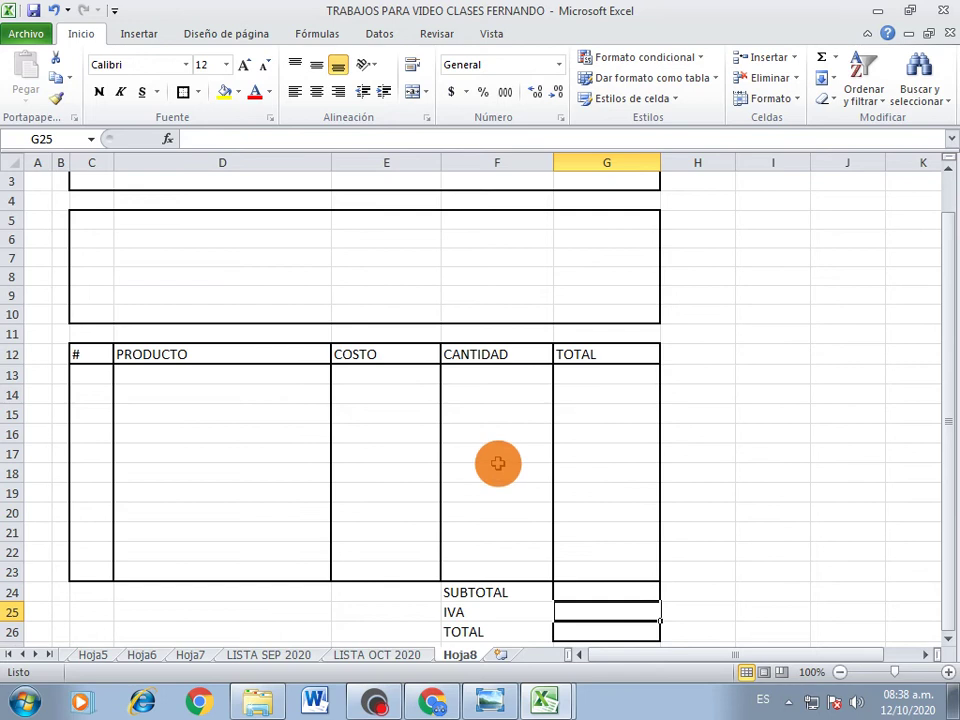
{"action": "scroll", "coordinate": [465, 448], "scroll_direction": "up", "scroll_amount": 1}
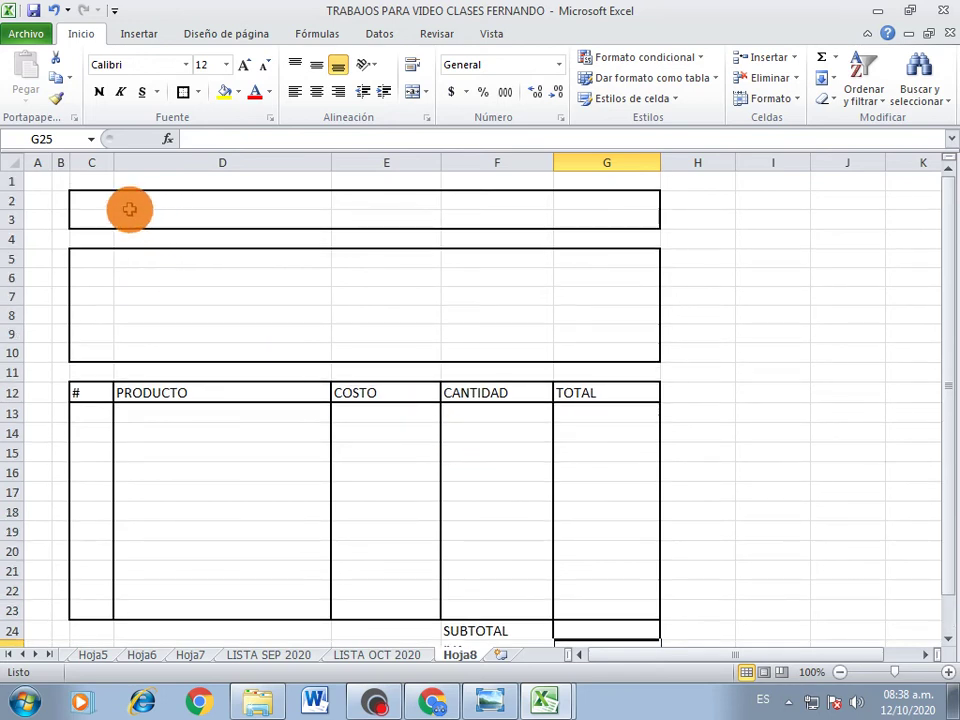
{"action": "left_click", "coordinate": [129, 205]}
- After checking the invoice template, insert an entire new row at D3 so the title box spans C2:G4
{"action": "left_click", "coordinate": [493, 703]}
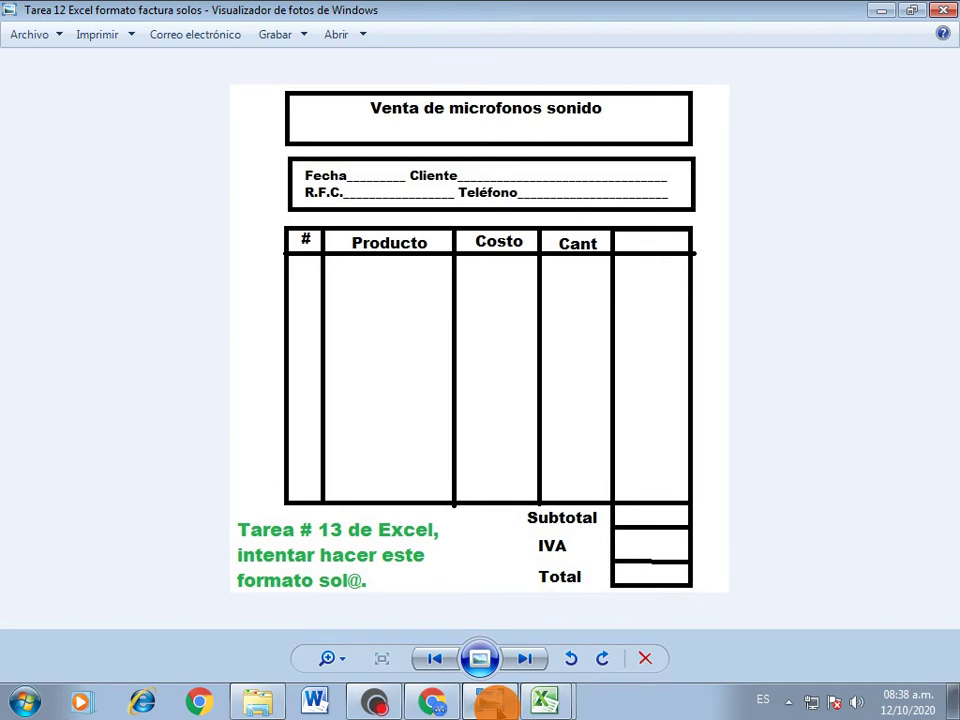
{"action": "left_click", "coordinate": [491, 697]}
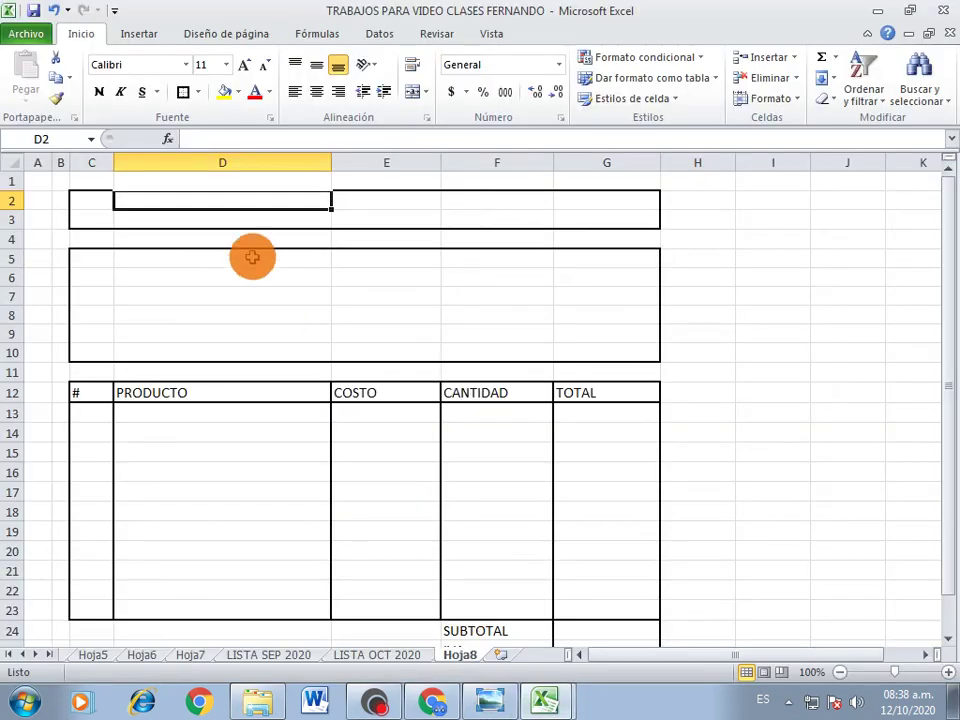
{"action": "right_click", "coordinate": [233, 218]}
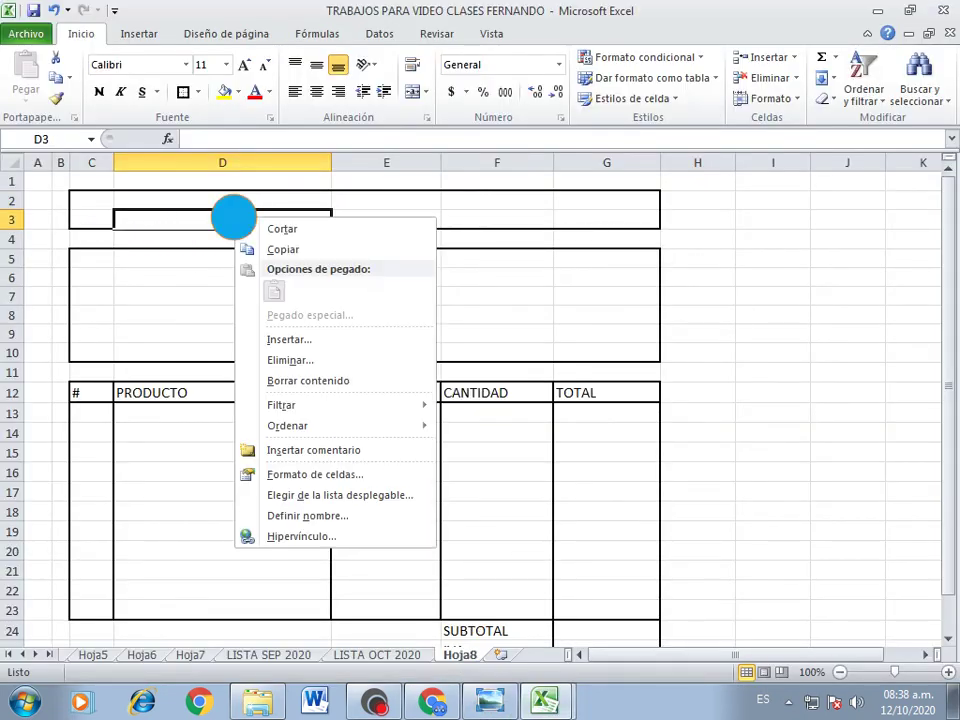
{"action": "left_click", "coordinate": [297, 339]}
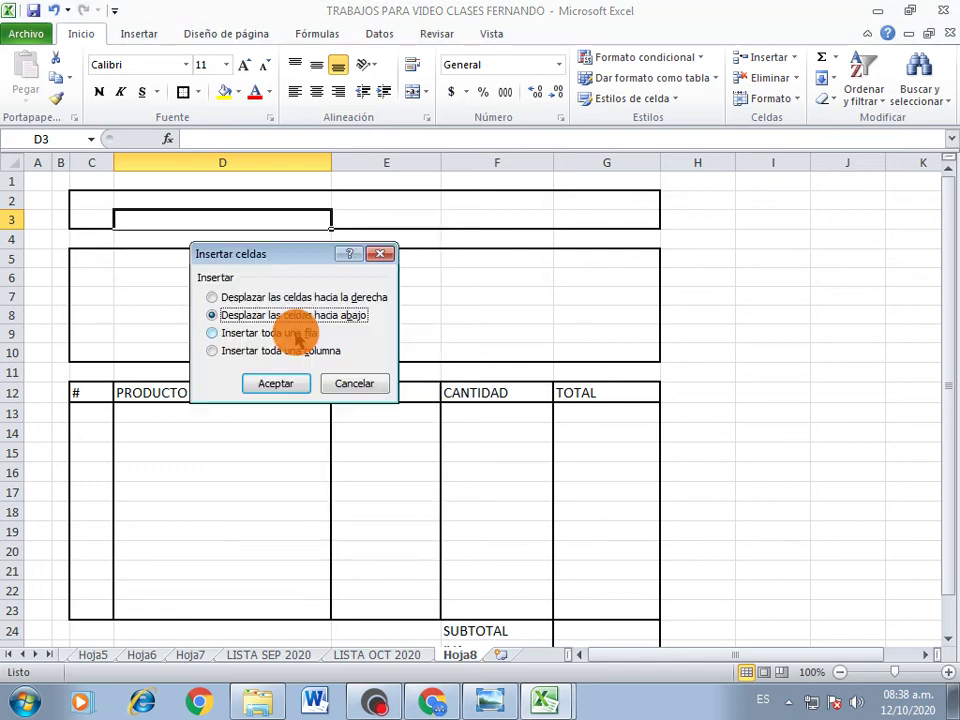
{"action": "left_click", "coordinate": [298, 338]}
{"action": "left_click", "coordinate": [276, 383]}
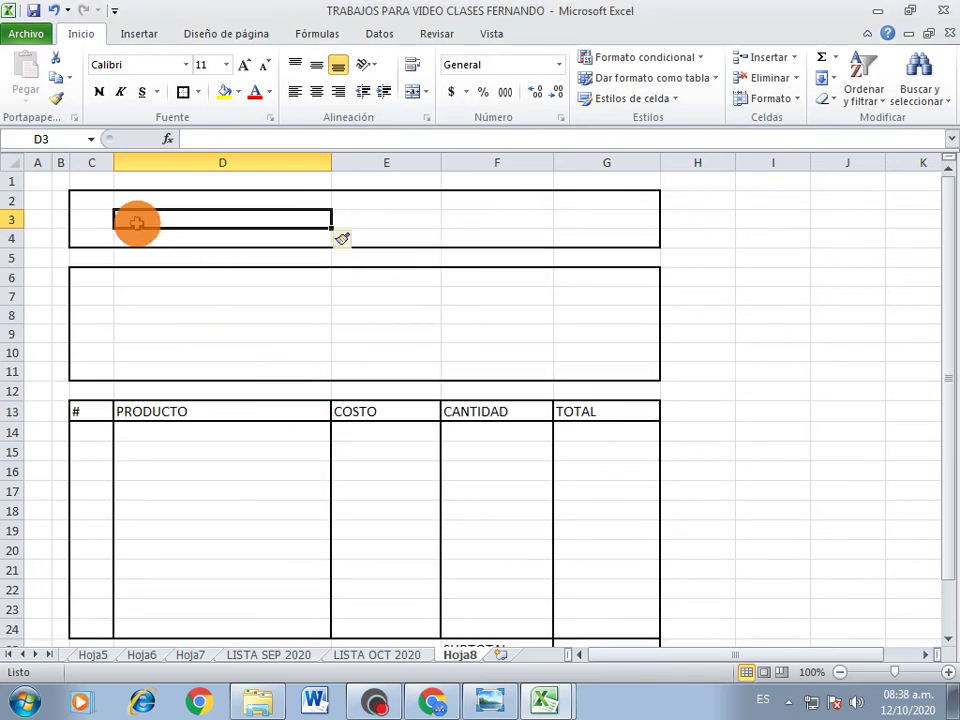
{"action": "left_click", "coordinate": [93, 217]}
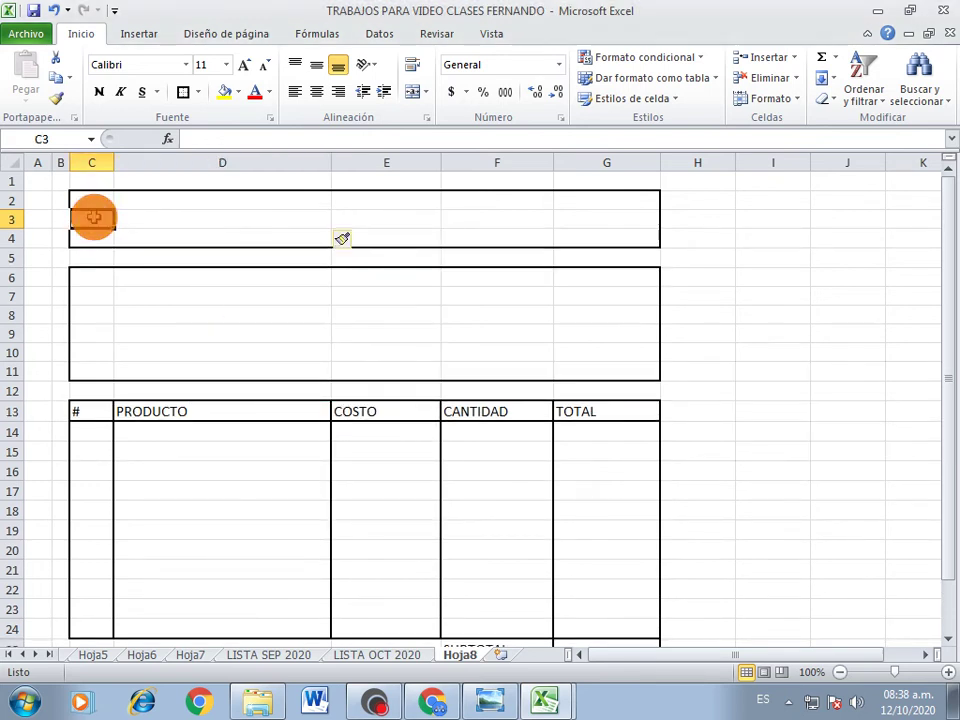
- Enter VENTA DE MICROFONOS in C3, merge and centre it across C3:G3, and enlarge it to size 22
{"action": "type", "text": "VENTA DE MICROFONOS"}
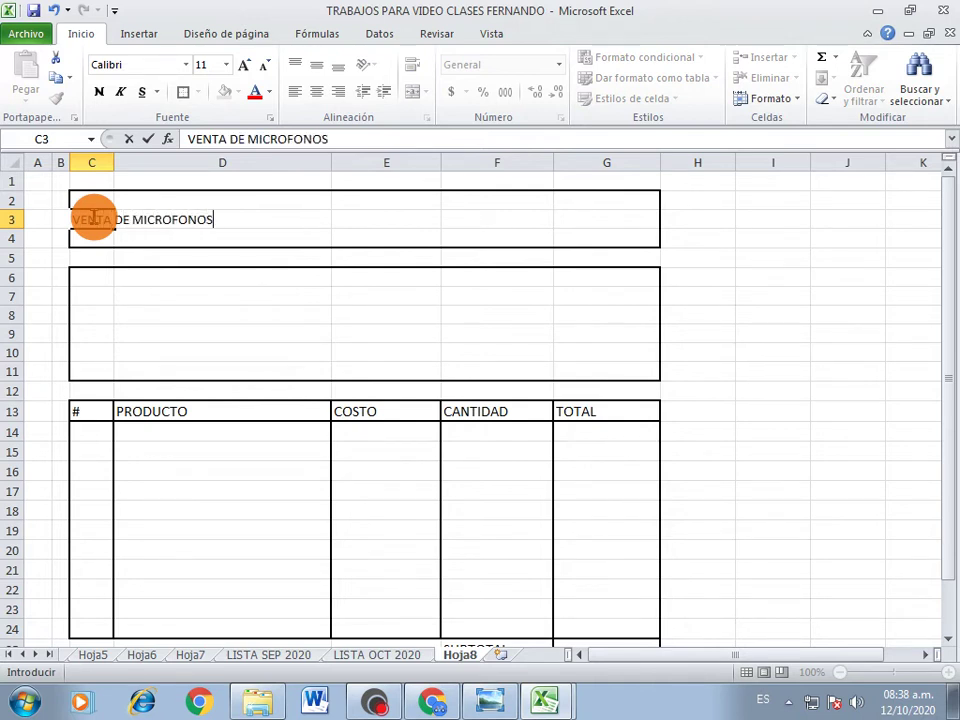
{"action": "key", "text": "ctrl+Return"}
{"action": "left_click_drag", "start_coordinate": [93, 217], "coordinate": [597, 218]}
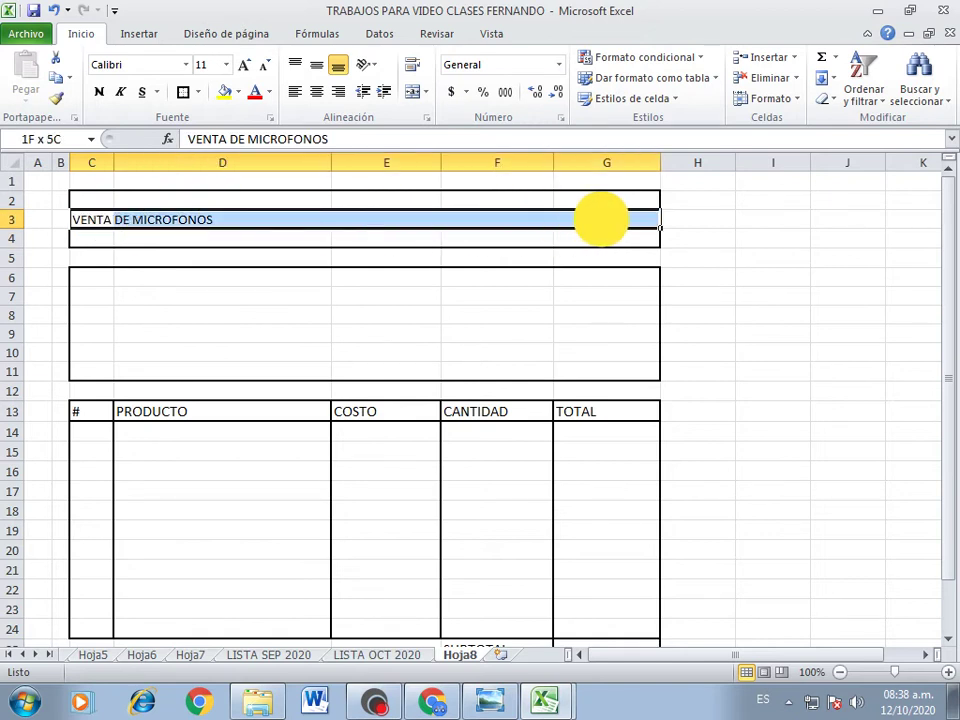
{"action": "left_click", "coordinate": [412, 91]}
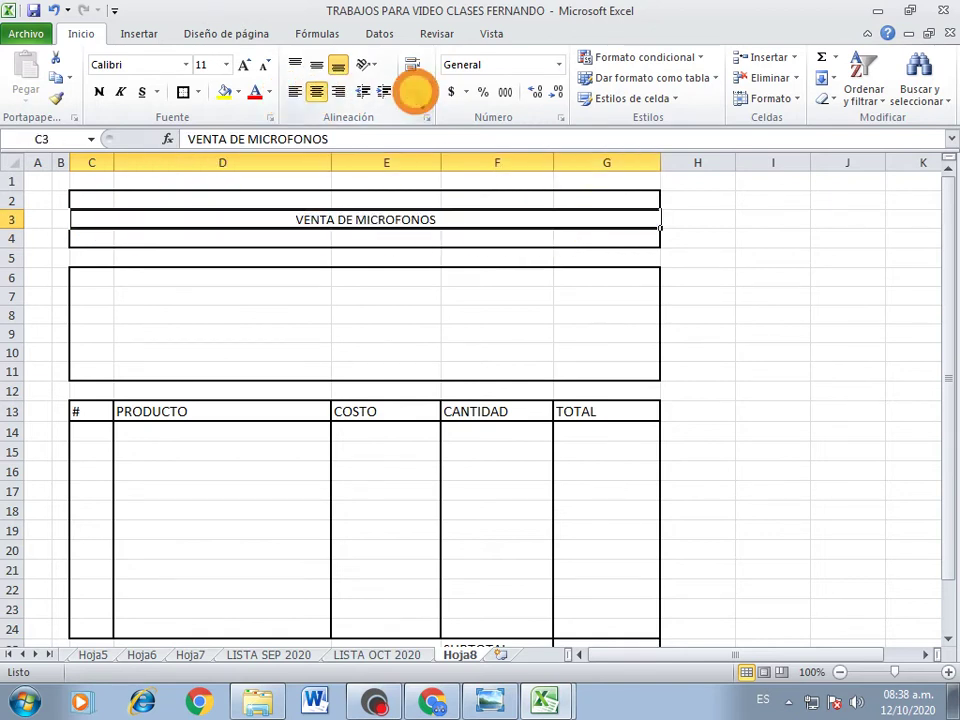
{"action": "left_click", "coordinate": [242, 66]}
{"action": "left_click", "coordinate": [242, 66]}
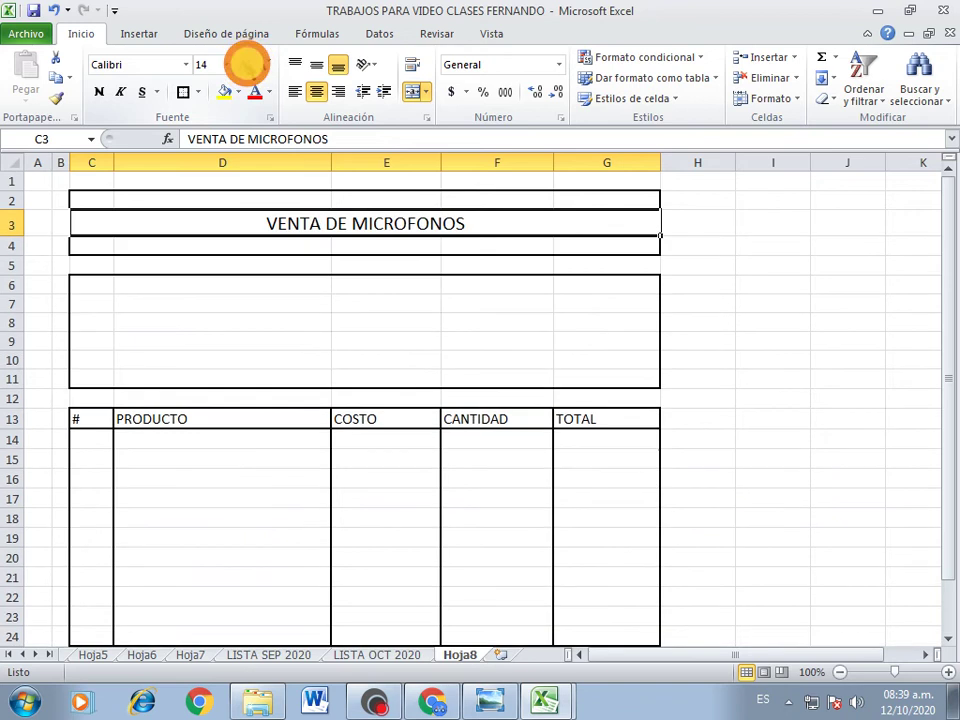
{"action": "left_click", "coordinate": [242, 66]}
{"action": "left_click", "coordinate": [242, 66]}
{"action": "left_click", "coordinate": [242, 66]}
{"action": "left_click", "coordinate": [246, 65]}
- Check the title's appearance and move to cell D7 in the customer box
{"action": "left_click", "coordinate": [640, 254]}
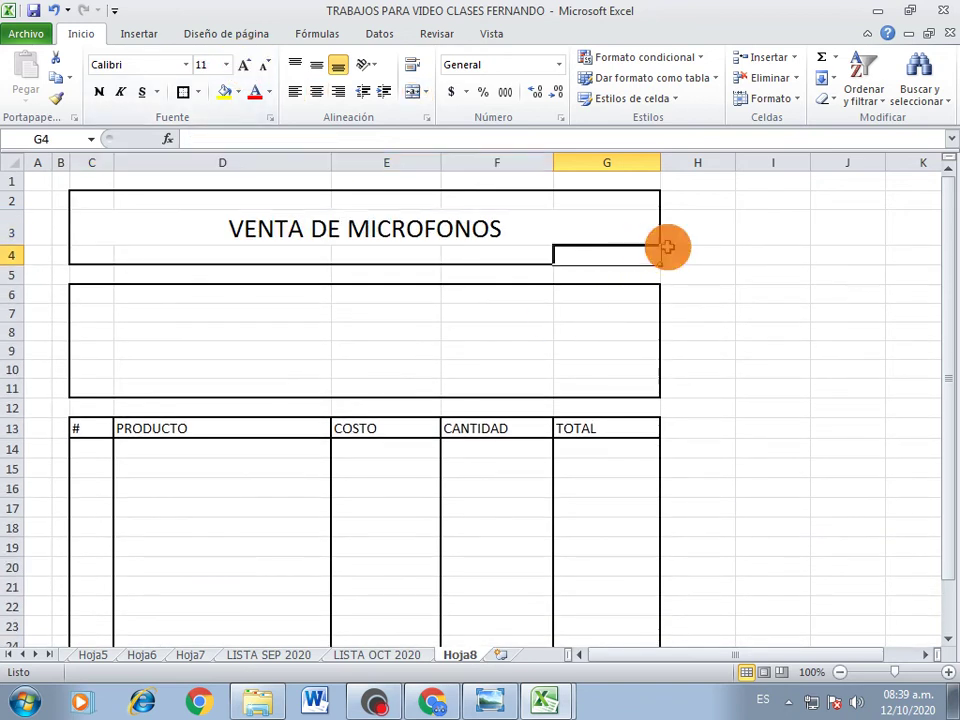
{"action": "left_click", "coordinate": [352, 230]}
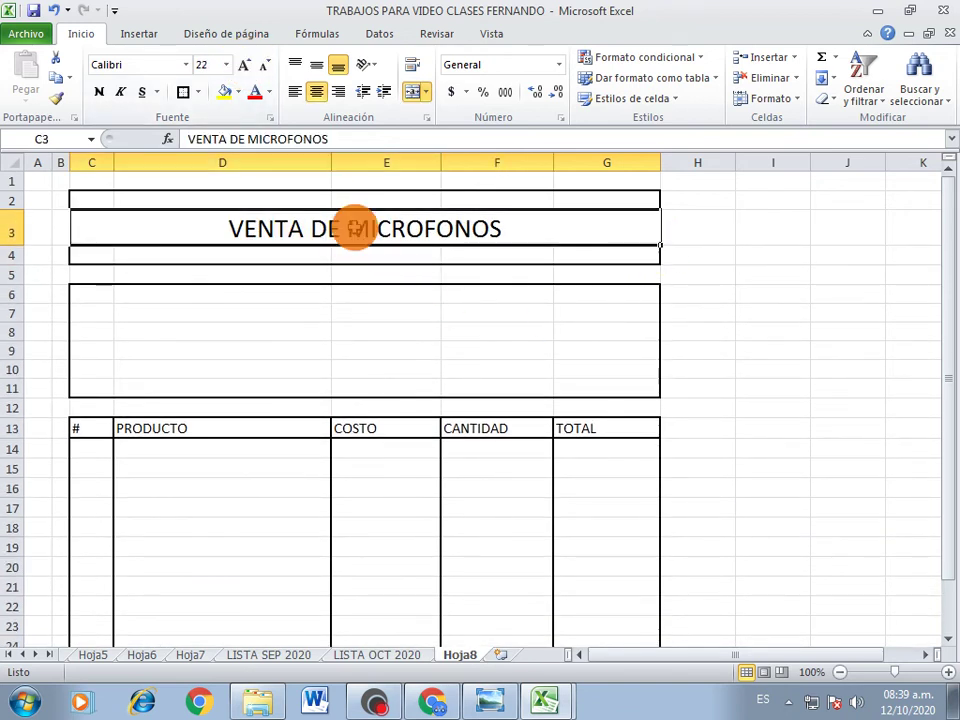
{"action": "left_click", "coordinate": [350, 275]}
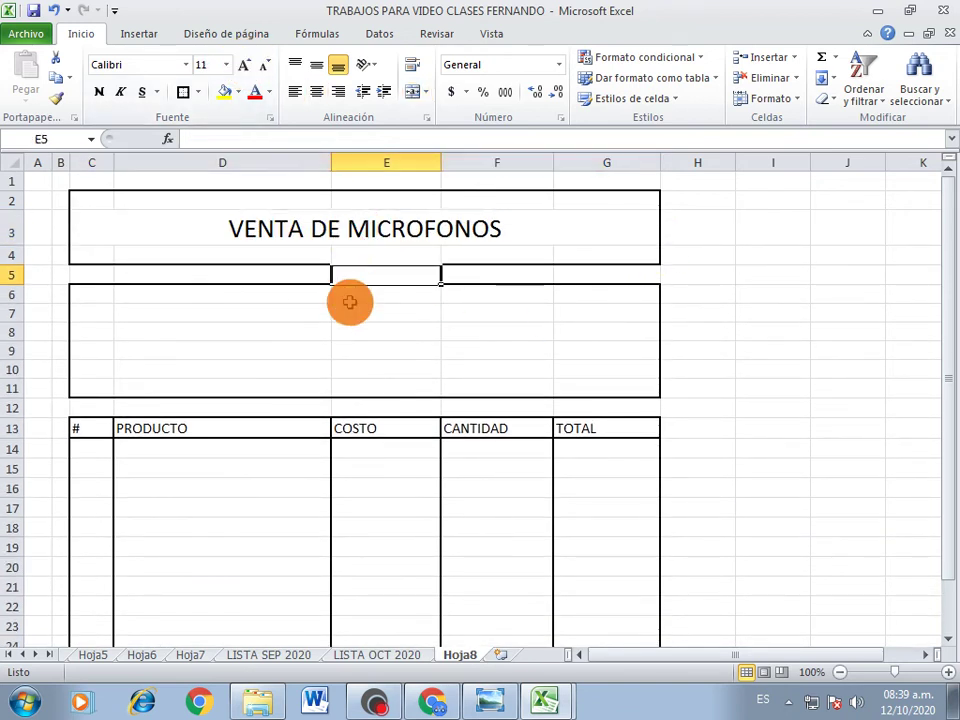
{"action": "left_click", "coordinate": [96, 312]}
{"action": "left_click", "coordinate": [142, 317]}
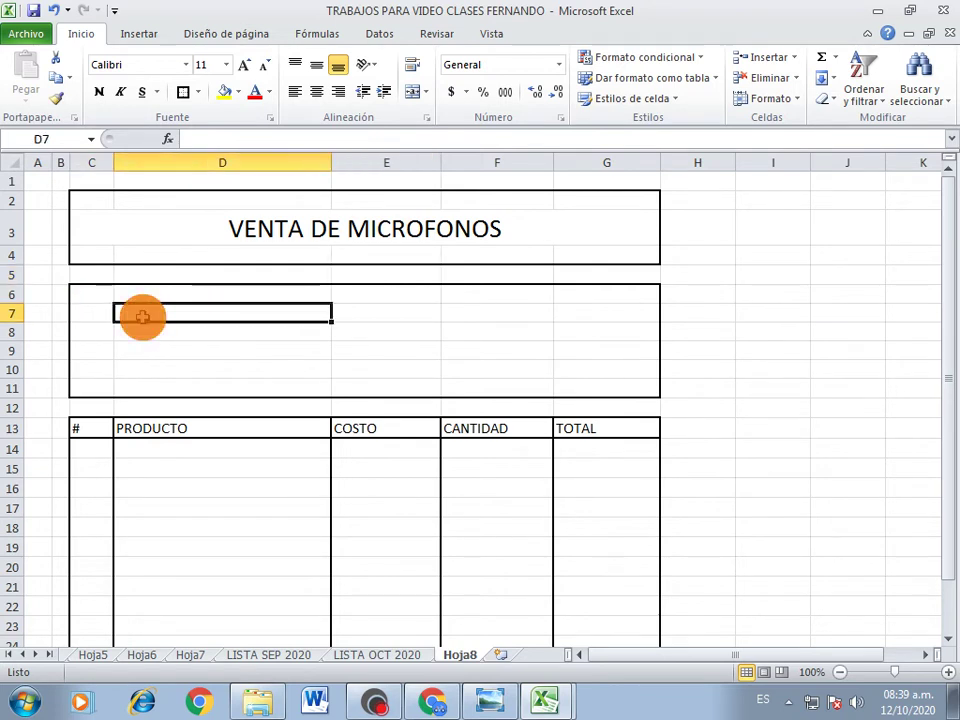
{"action": "left_click", "coordinate": [489, 700]}
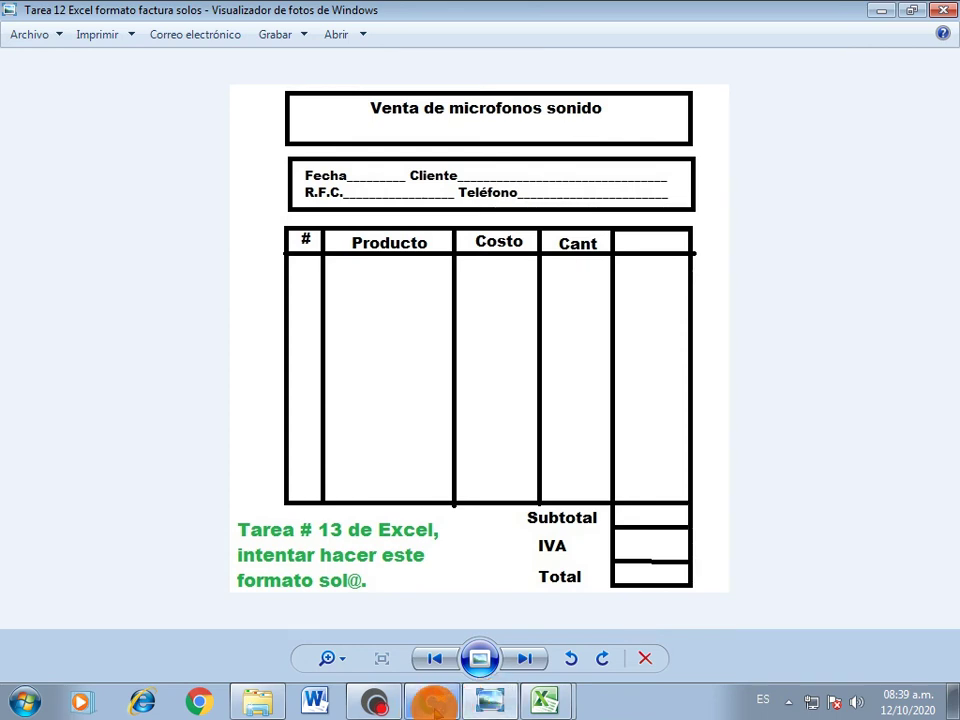
{"action": "left_click", "coordinate": [545, 700]}
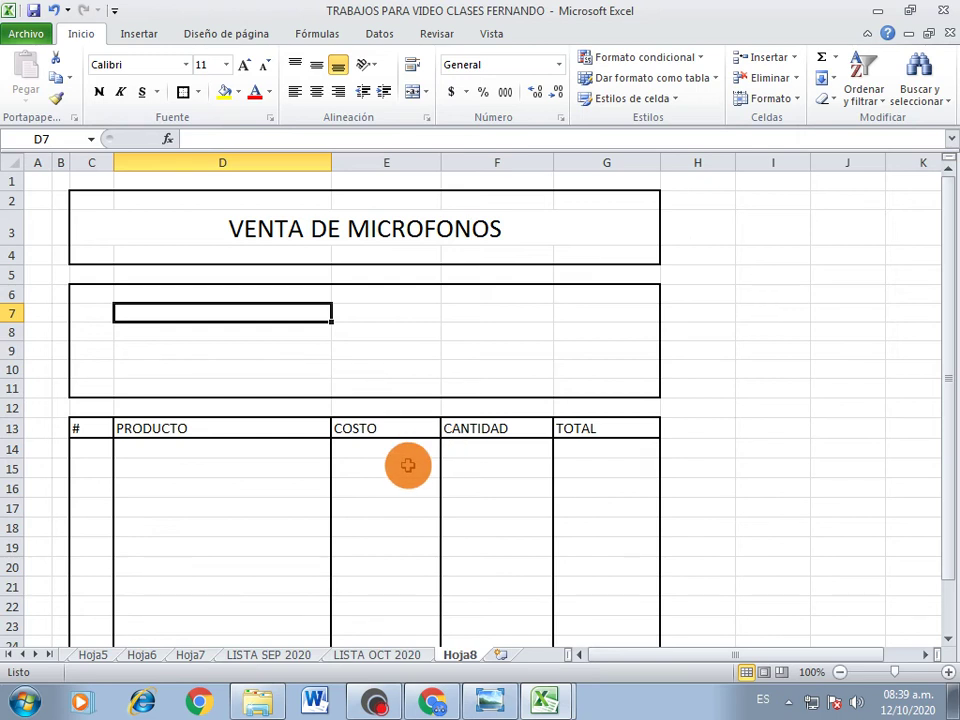
- Type the FECHA and CLIENTE underscore fill-in lines into D7, then compare with the template
{"action": "type", "text": "fE"}
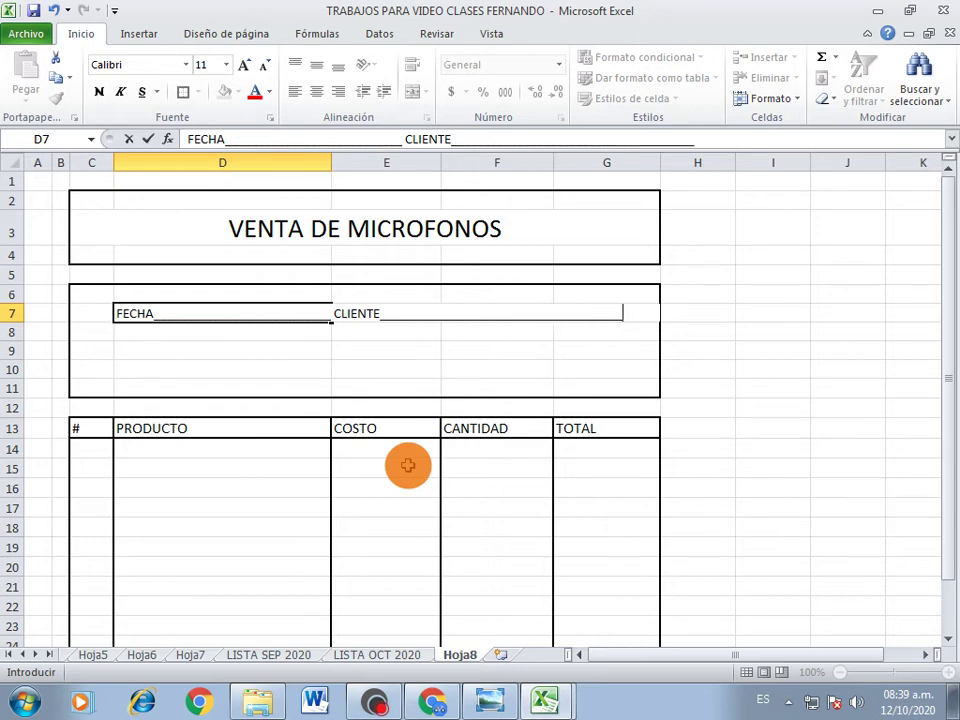
{"action": "key", "text": "Return"}
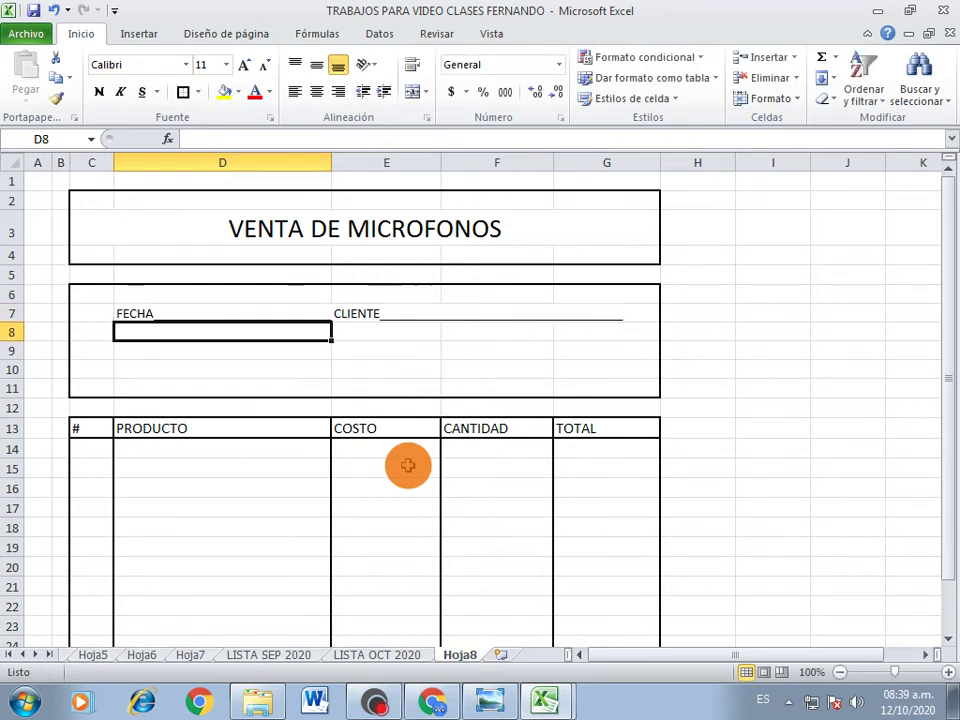
{"action": "key", "text": "Return"}
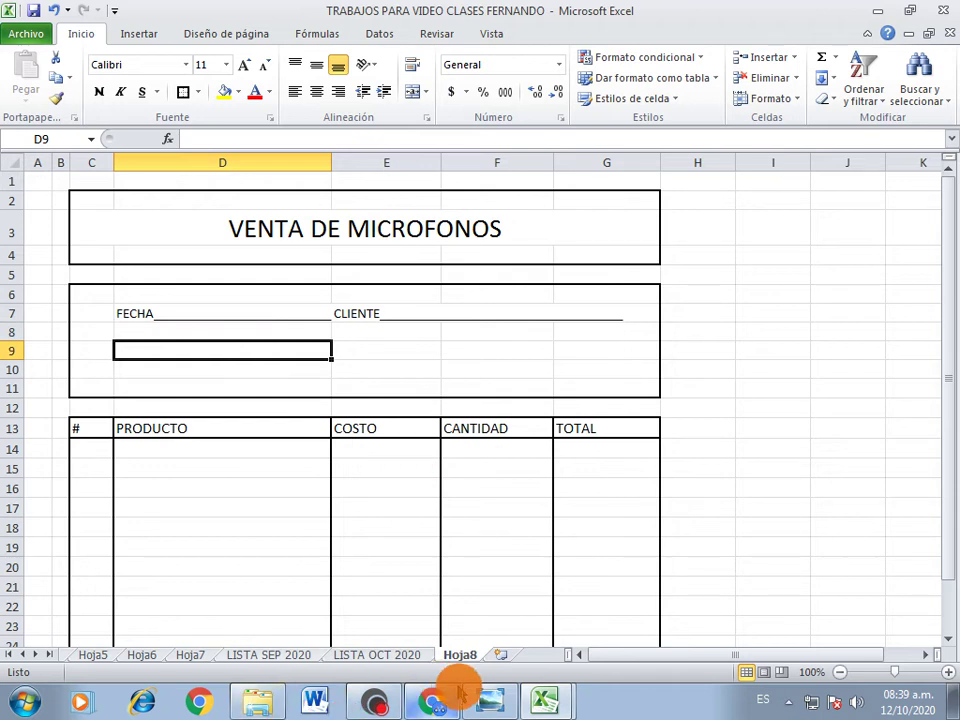
{"action": "left_click", "coordinate": [480, 700]}
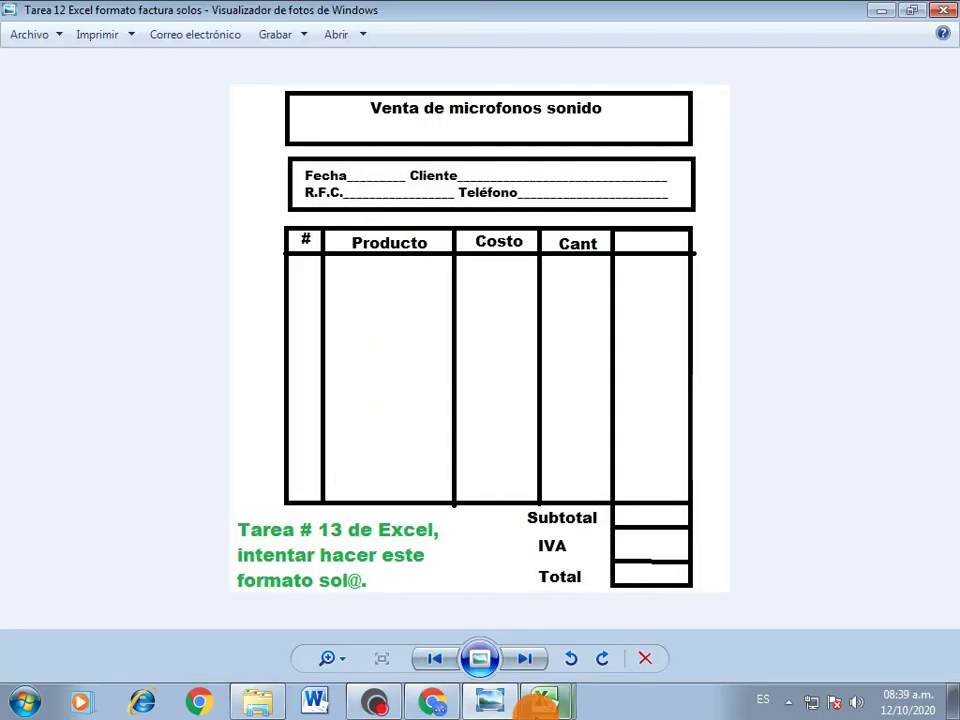
{"action": "left_click", "coordinate": [543, 700]}
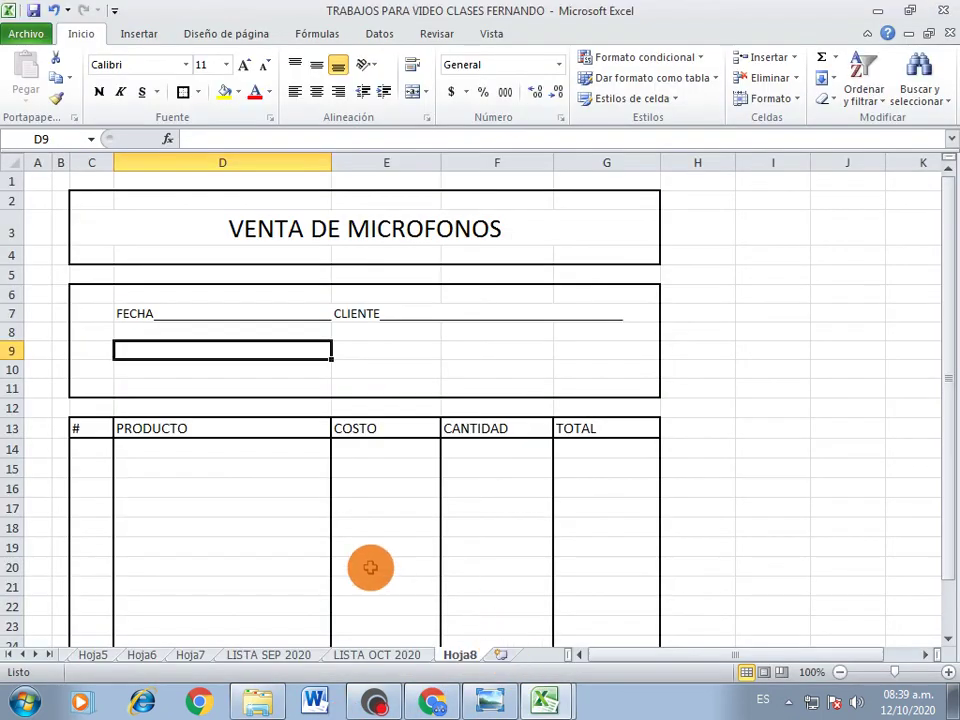
- Enter the R.F.C. fill-in line in D9 and the Telefono underscore line in E9
{"action": "type", "text": "R"}
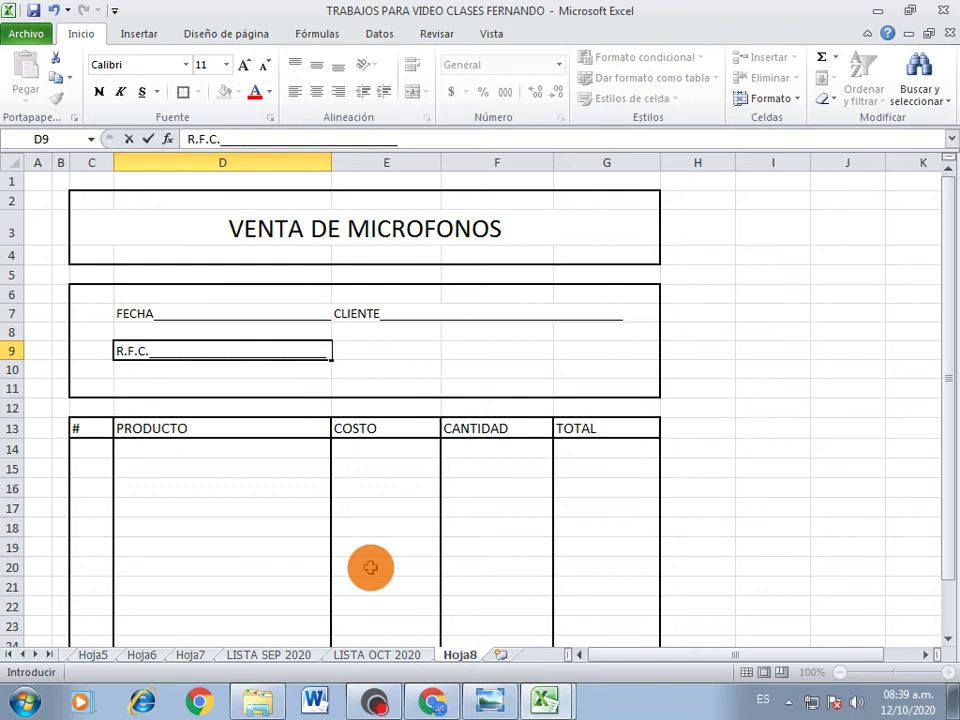
{"action": "key", "text": "Return"}
{"action": "key", "text": "Up"}
{"action": "key", "text": "Right"}
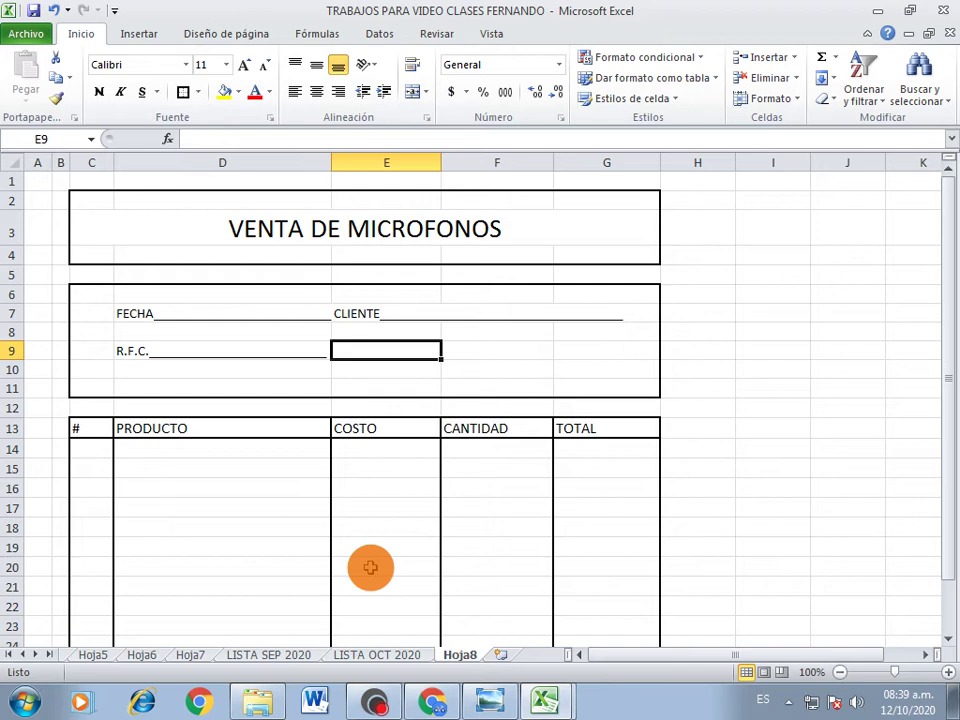
{"action": "type", "text": "tELEFON"}
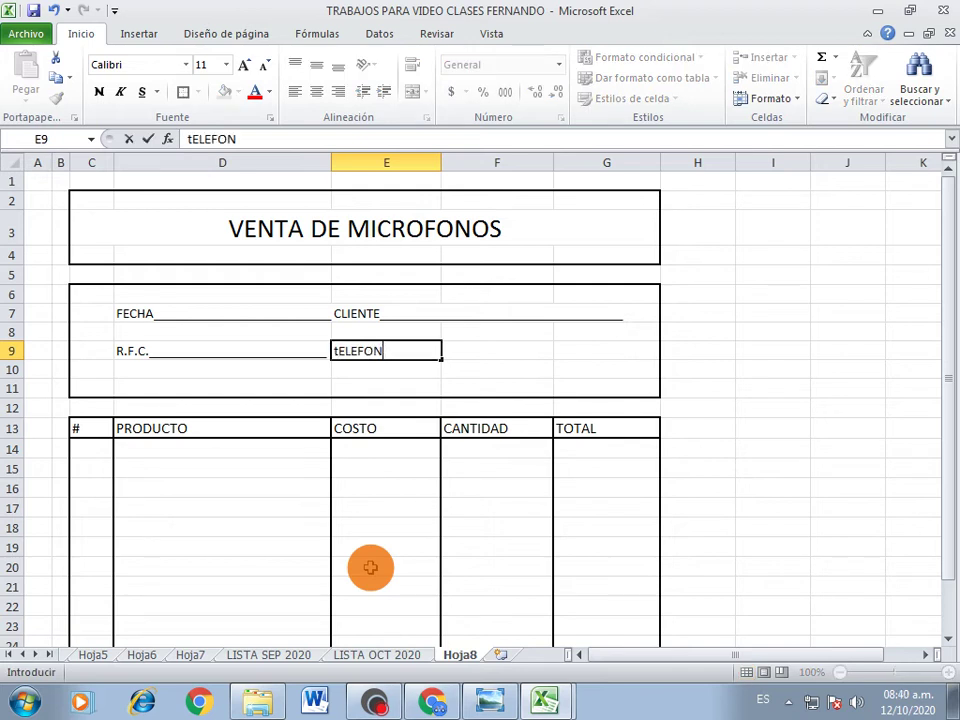
{"action": "type", "text": "Telefono _"}
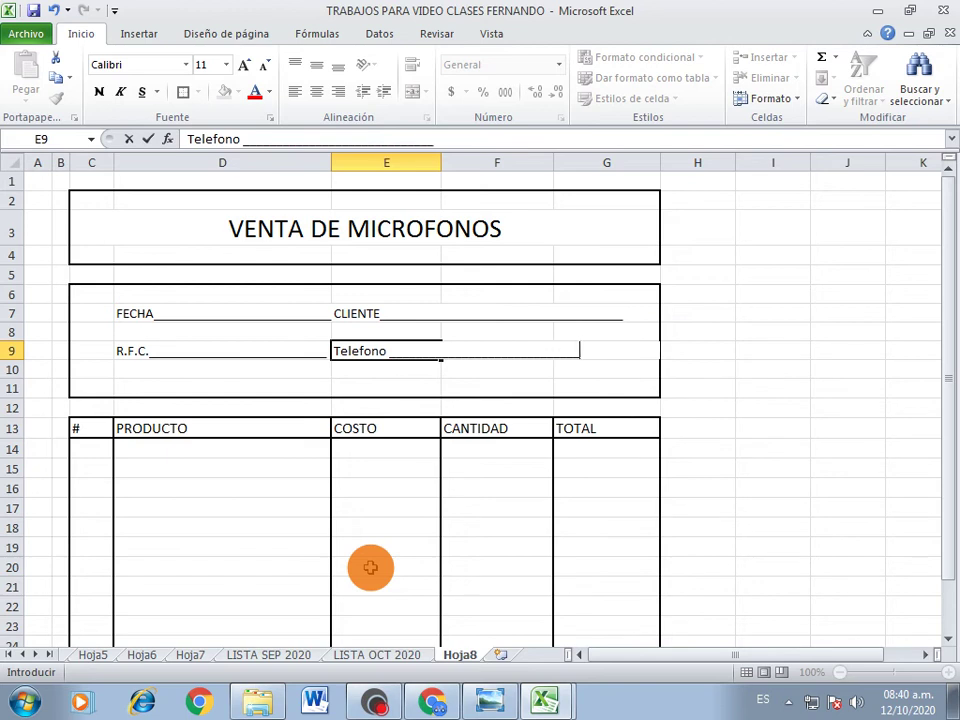
{"action": "key", "text": "Return"}
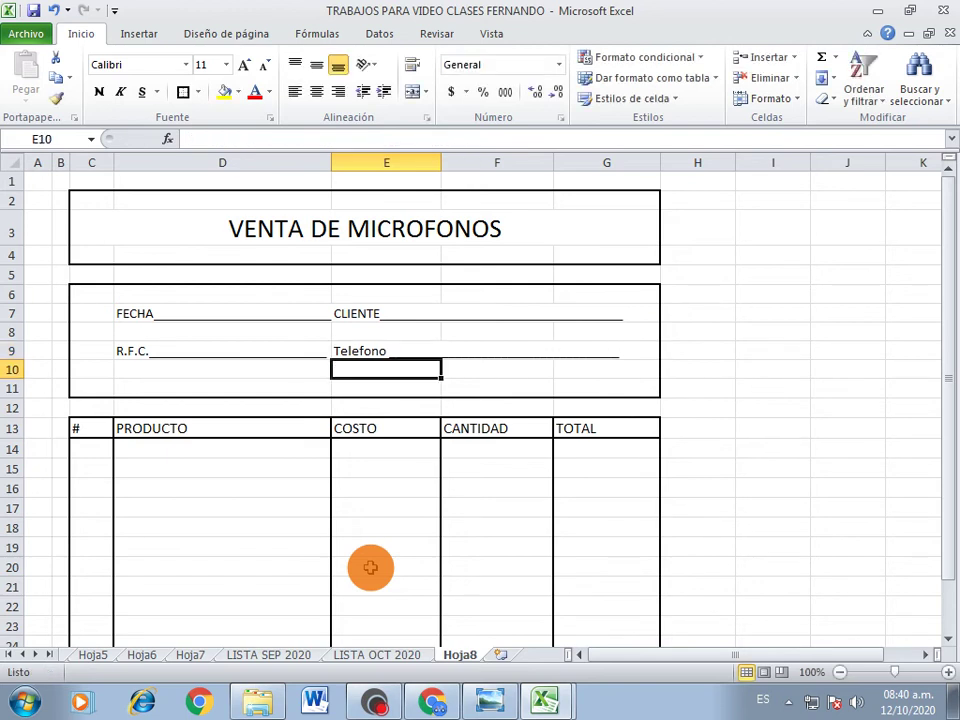
- Delete the entire empty row 11 beneath the customer details box
{"action": "left_click", "coordinate": [190, 388]}
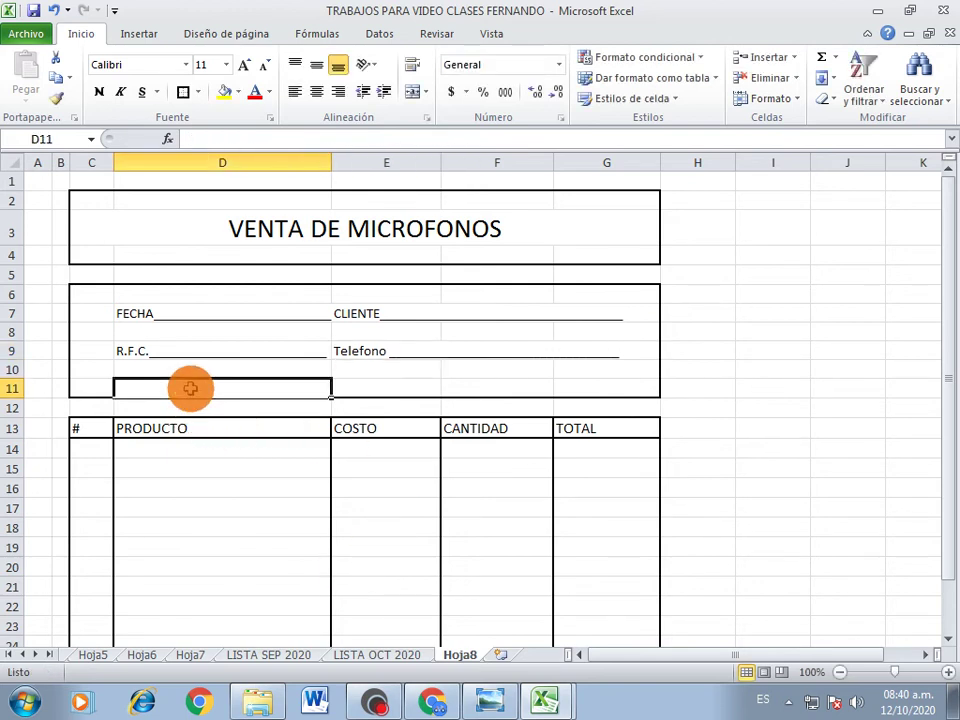
{"action": "right_click", "coordinate": [191, 389]}
{"action": "left_click", "coordinate": [247, 200]}
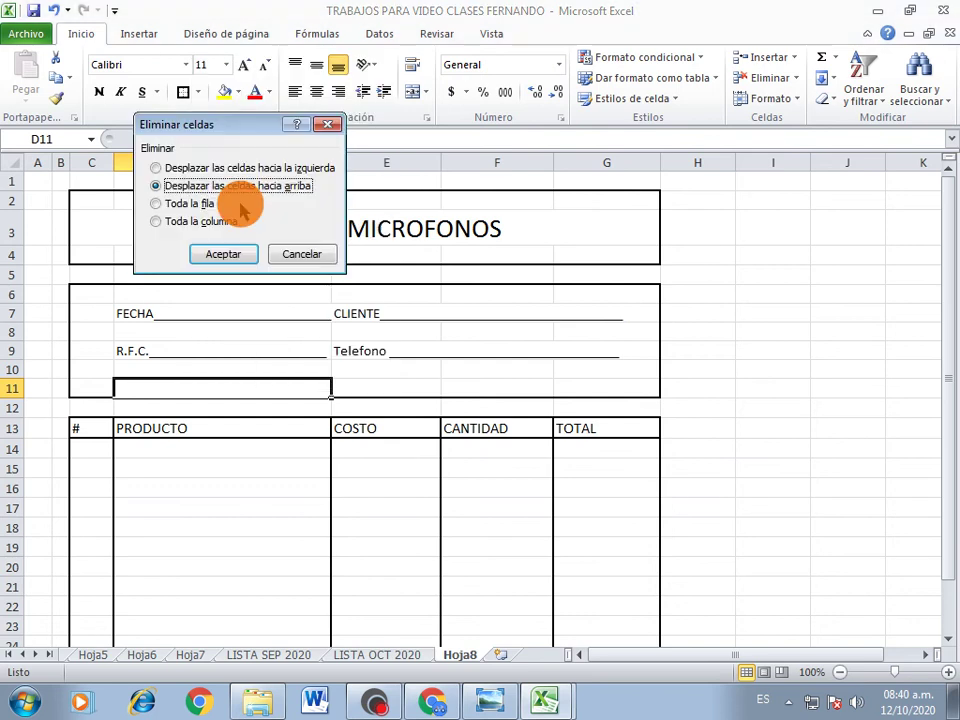
{"action": "left_click", "coordinate": [205, 210]}
{"action": "left_click", "coordinate": [233, 257]}
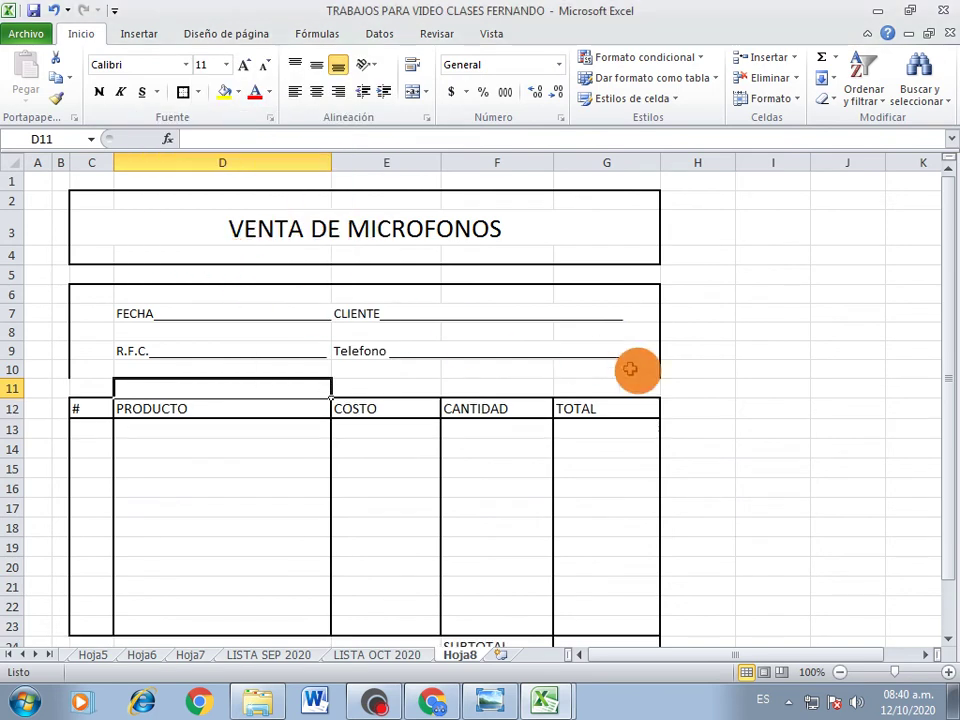
{"action": "left_click", "coordinate": [698, 369]}
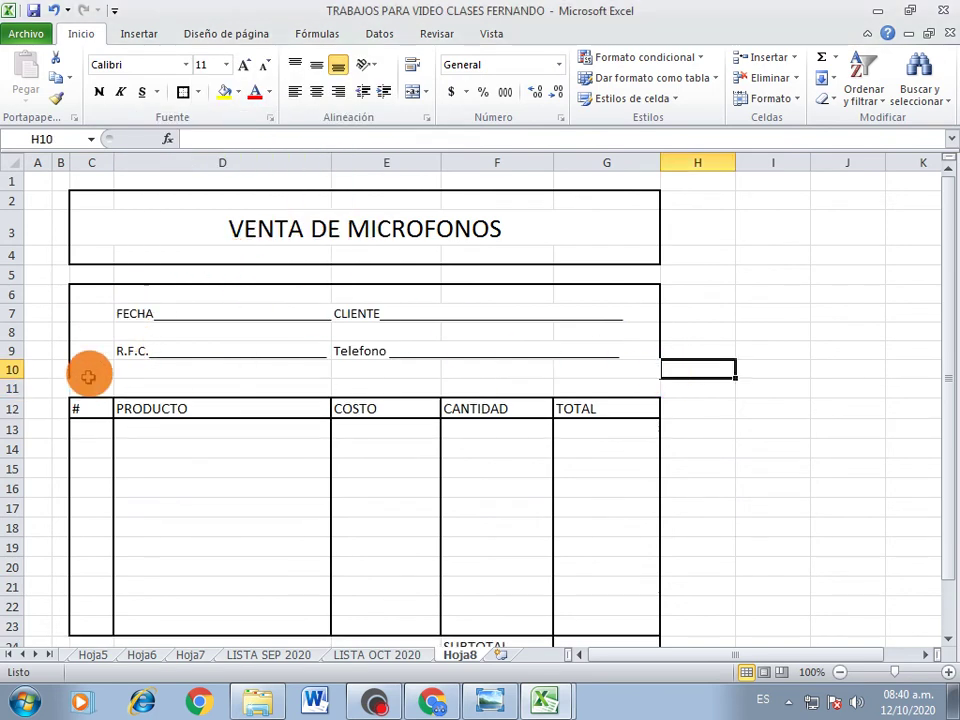
{"action": "mouse_move", "coordinate": [91, 295]}
{"action": "left_mouse_down"}
{"action": "mouse_move", "coordinate": [197, 360]}
{"action": "mouse_move", "coordinate": [596, 369]}
{"action": "left_mouse_up"}
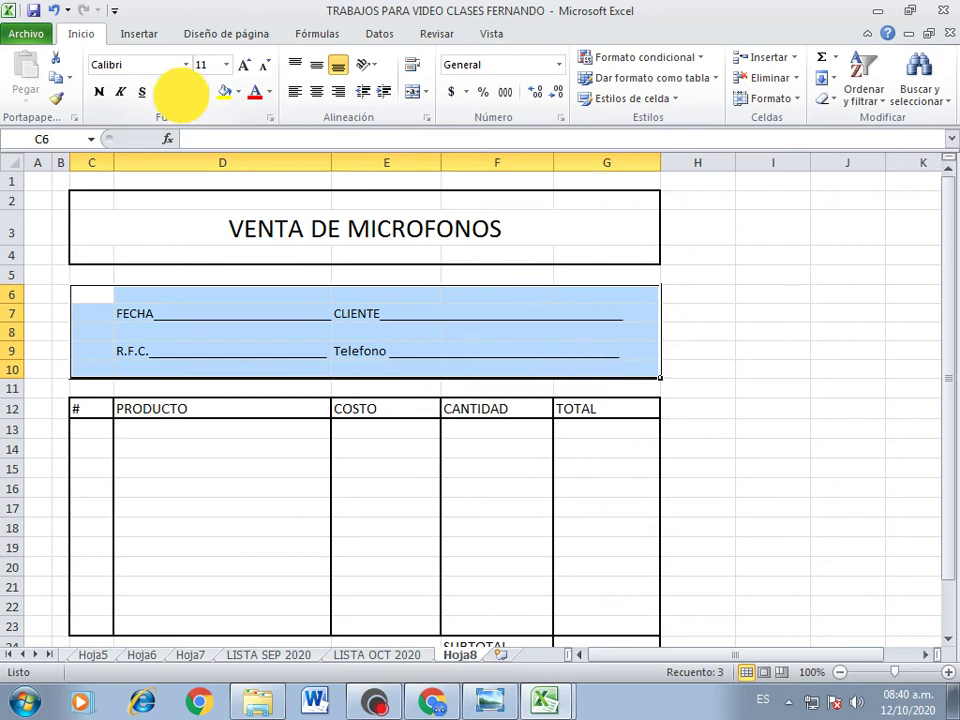
- Bold the FECHA, CLIENTE, R.F.C. and Telefono labels in D7:G9
{"action": "left_click", "coordinate": [178, 373]}
{"action": "left_click_drag", "start_coordinate": [135, 311], "coordinate": [558, 355]}
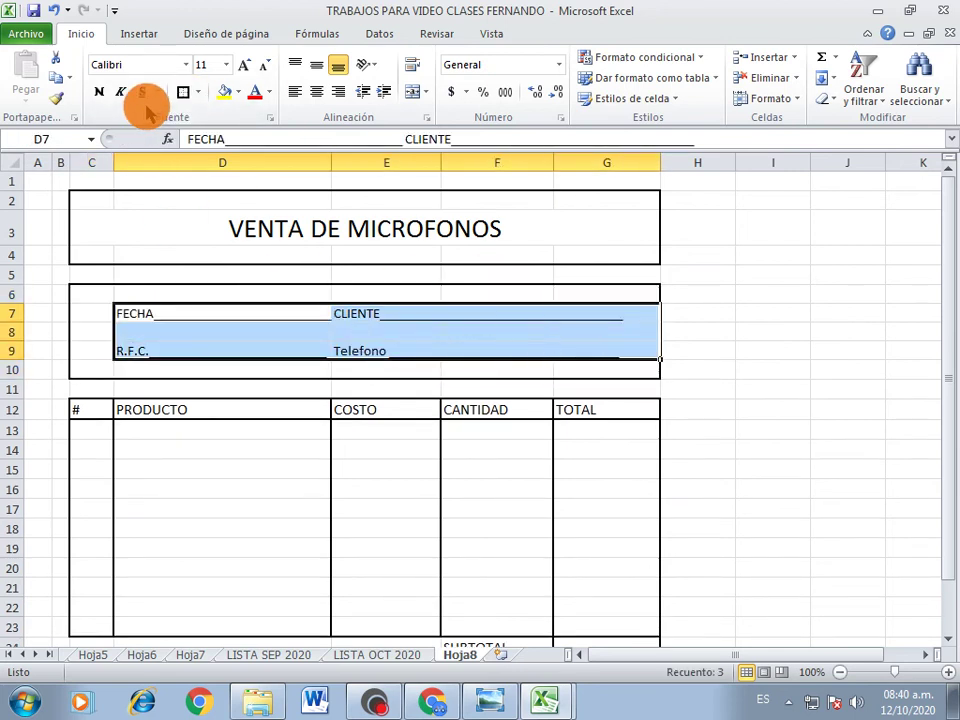
{"action": "left_click", "coordinate": [100, 92]}
- Centre the product table's column headers in C12:G12
{"action": "left_click", "coordinate": [339, 366]}
{"action": "left_click", "coordinate": [154, 467]}
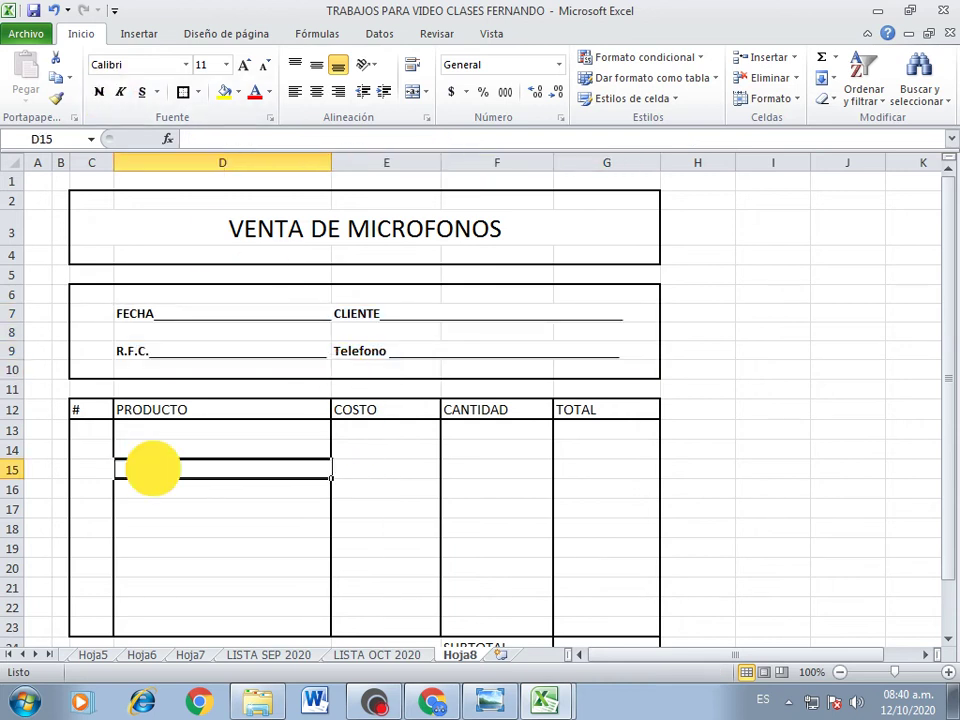
{"action": "left_click_drag", "start_coordinate": [79, 405], "coordinate": [652, 403]}
{"action": "left_click", "coordinate": [316, 91]}
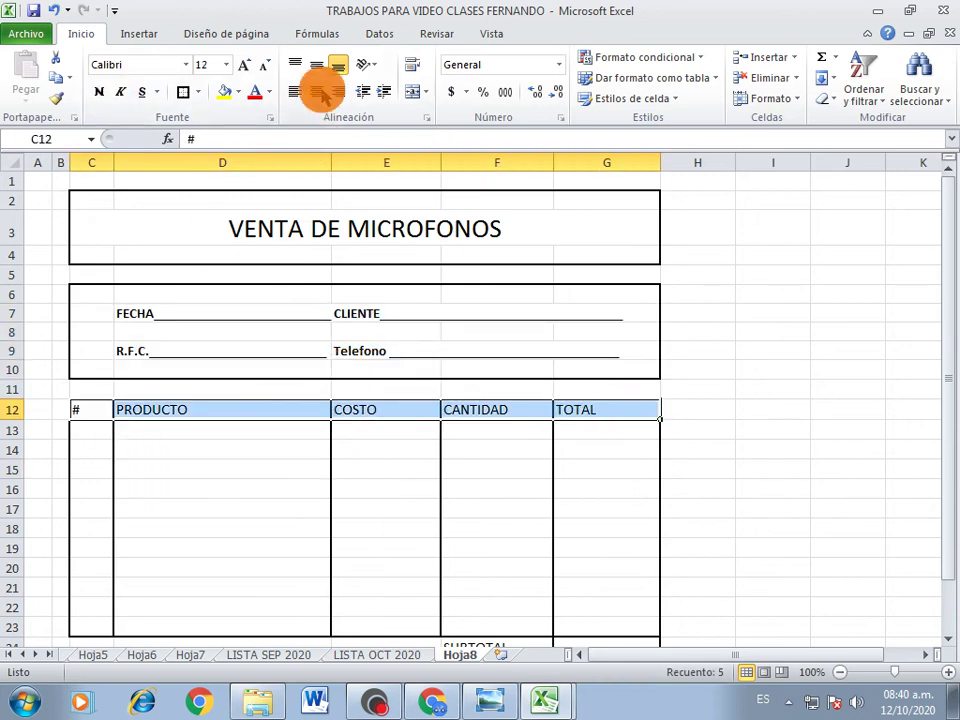
{"action": "left_click_drag", "start_coordinate": [616, 590], "coordinate": [610, 568]}
{"action": "scroll", "coordinate": [559, 480], "scroll_direction": "down", "scroll_amount": 3}
{"action": "scroll", "coordinate": [590, 530], "scroll_direction": "up", "scroll_amount": 2}
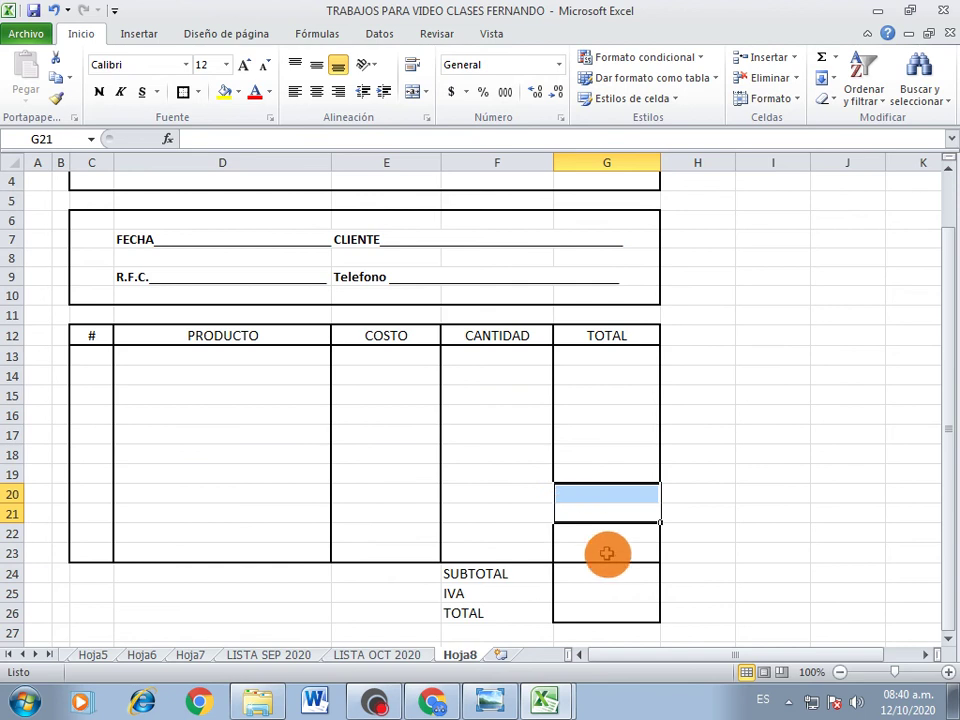
{"action": "left_click", "coordinate": [611, 576]}
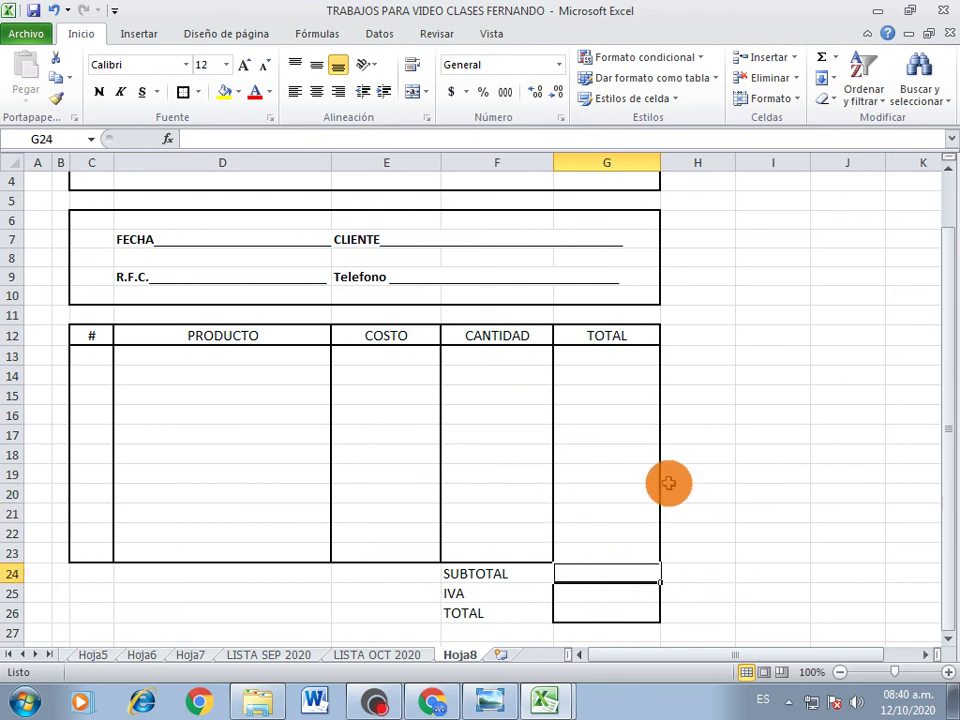
{"action": "left_click", "coordinate": [621, 360]}
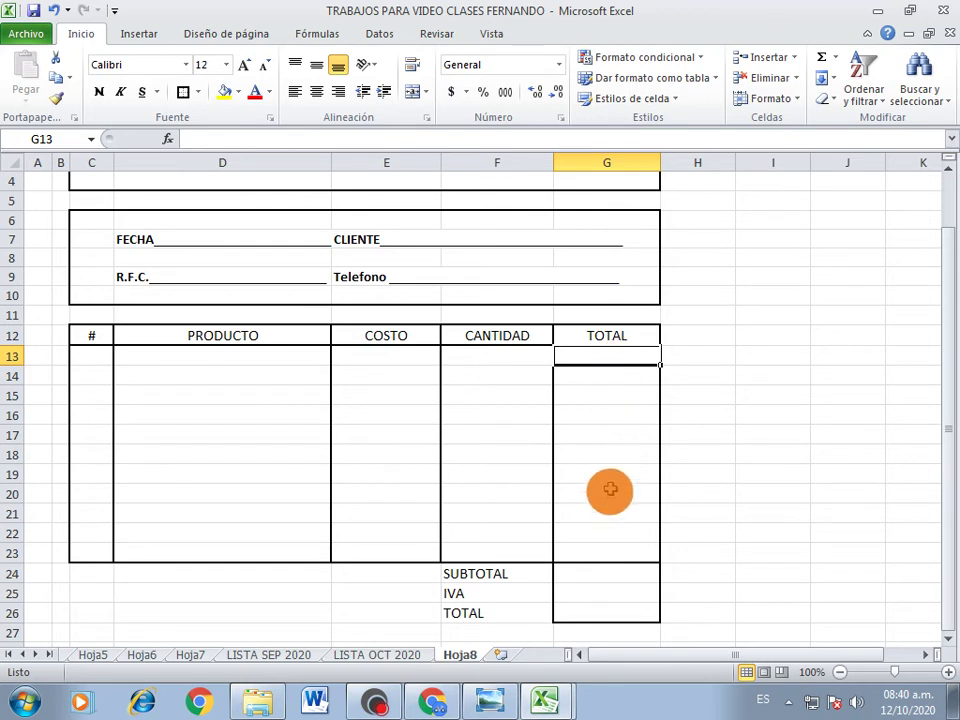
{"action": "left_click", "coordinate": [604, 559]}
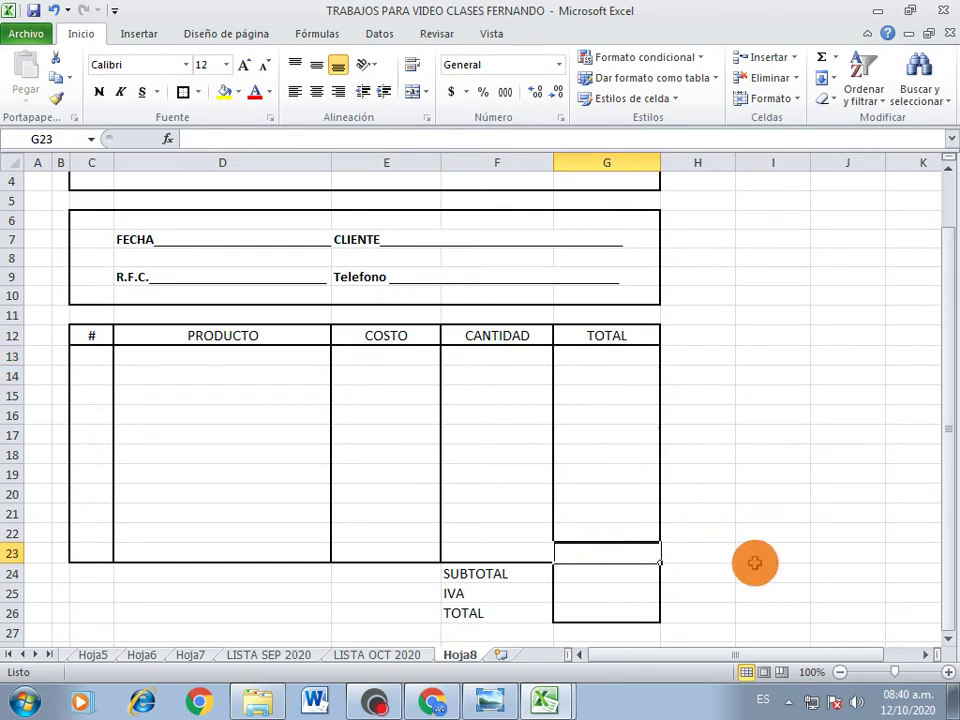
{"action": "left_click", "coordinate": [614, 574]}
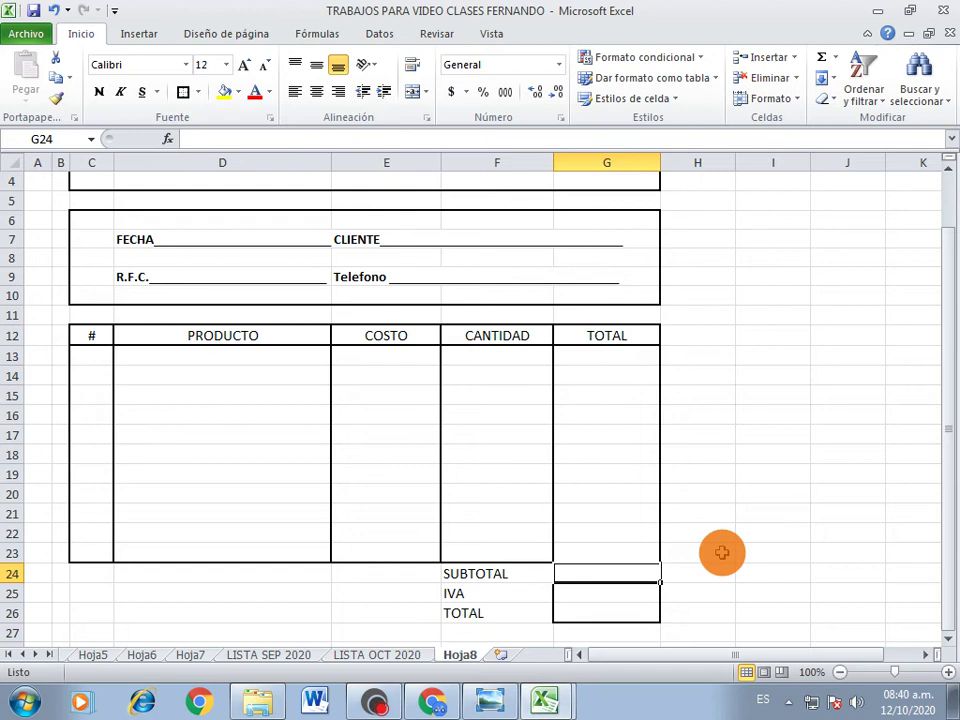
{"action": "left_click", "coordinate": [716, 534]}
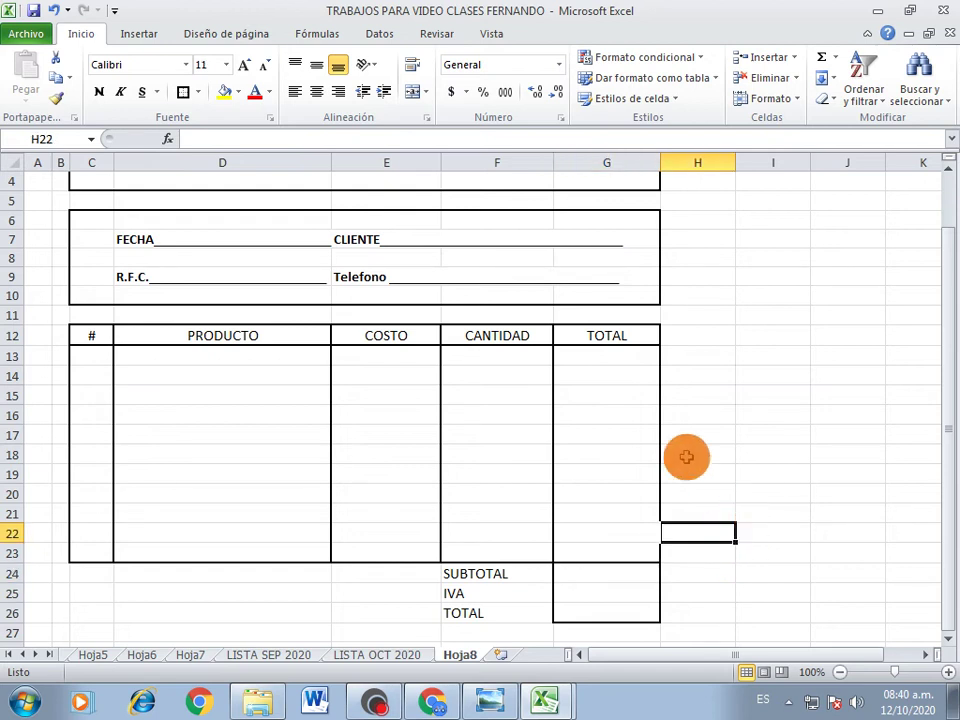
{"action": "mouse_move", "coordinate": [619, 358]}
{"action": "left_mouse_down"}
{"action": "mouse_move", "coordinate": [628, 565]}
{"action": "mouse_move", "coordinate": [620, 574]}
{"action": "left_mouse_up"}
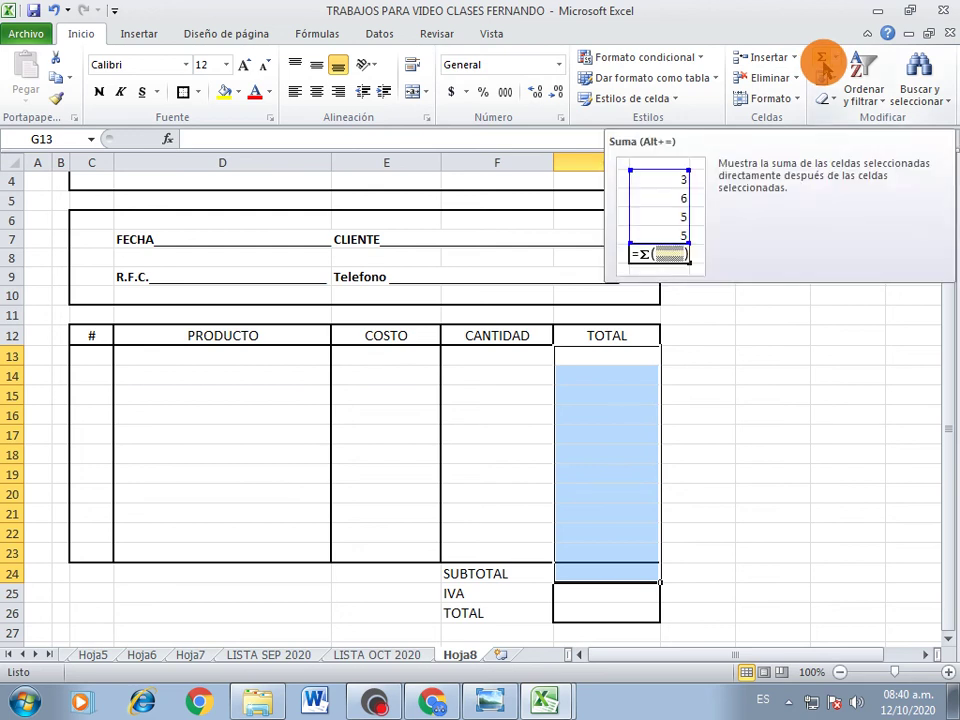
- Enter =SUMA(g13..g23) in G13 via AutoSum, triggering a circular-reference warning
{"action": "left_click", "coordinate": [826, 66]}
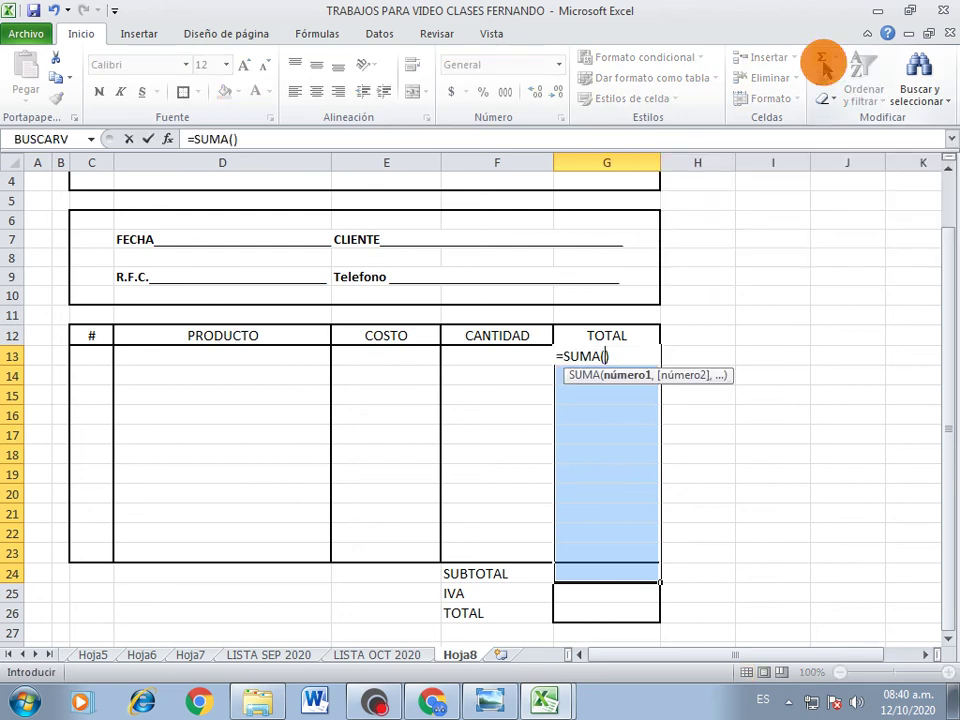
{"action": "left_click", "coordinate": [789, 492]}
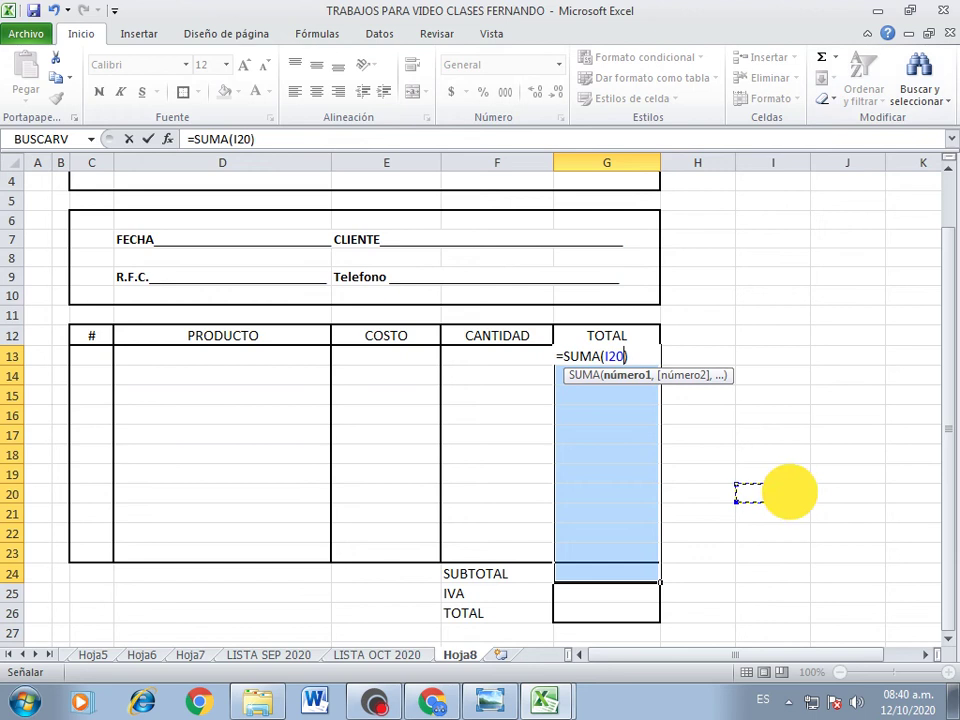
{"action": "key", "text": "Up"}
{"action": "key", "text": "Up"}
{"action": "key", "text": "Up"}
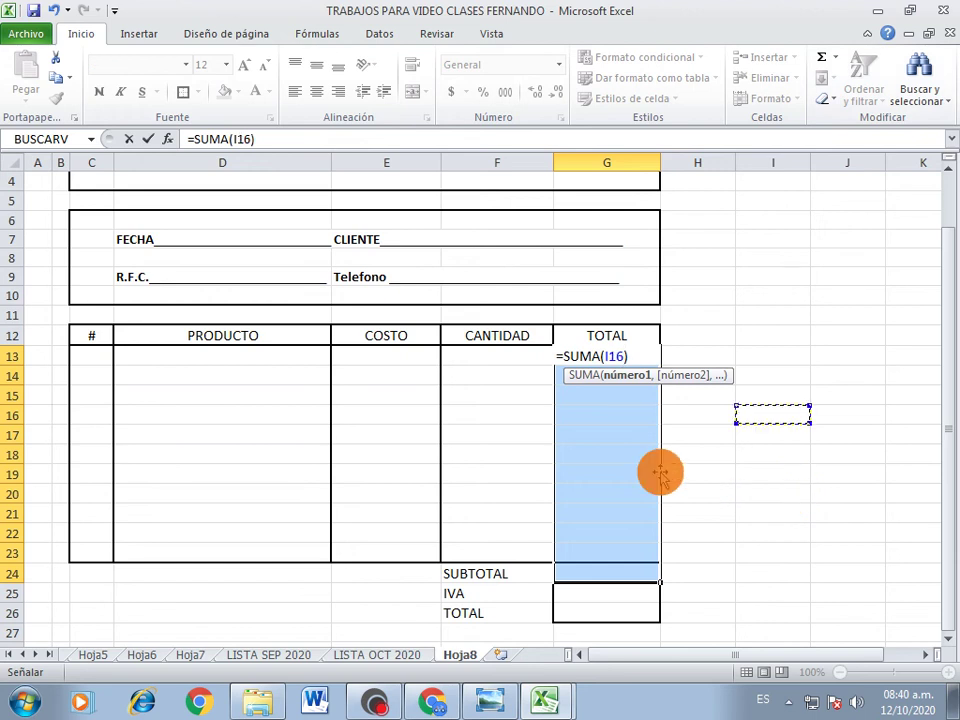
{"action": "key", "text": "BackSpace"}
{"action": "key", "text": "BackSpace"}
{"action": "key", "text": "BackSpace"}
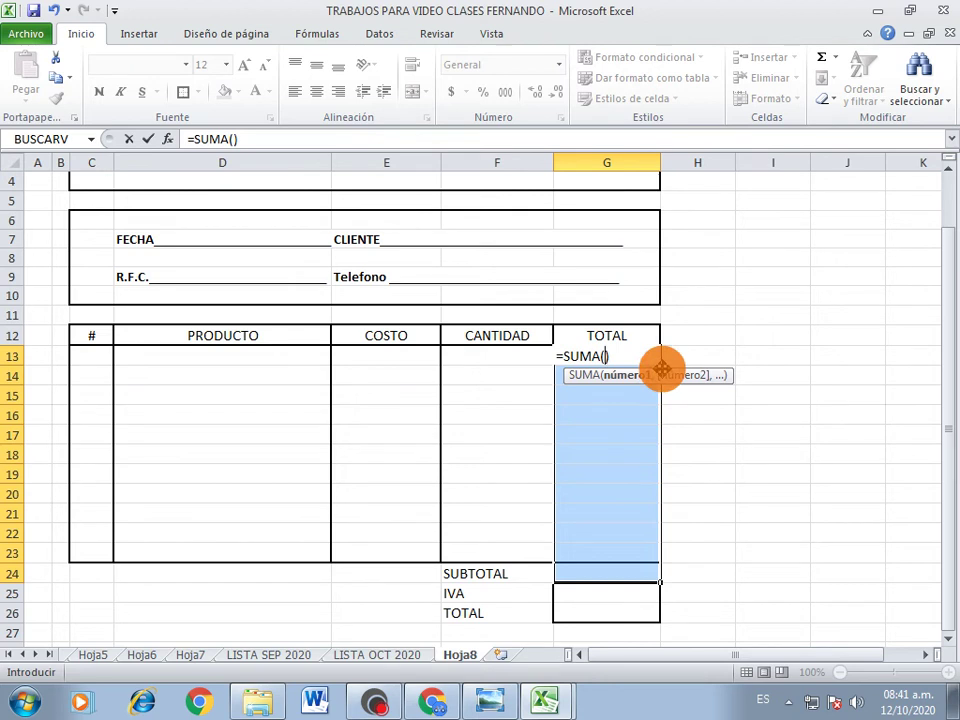
{"action": "type", "text": "g13..g"}
{"action": "type", "text": "23"}
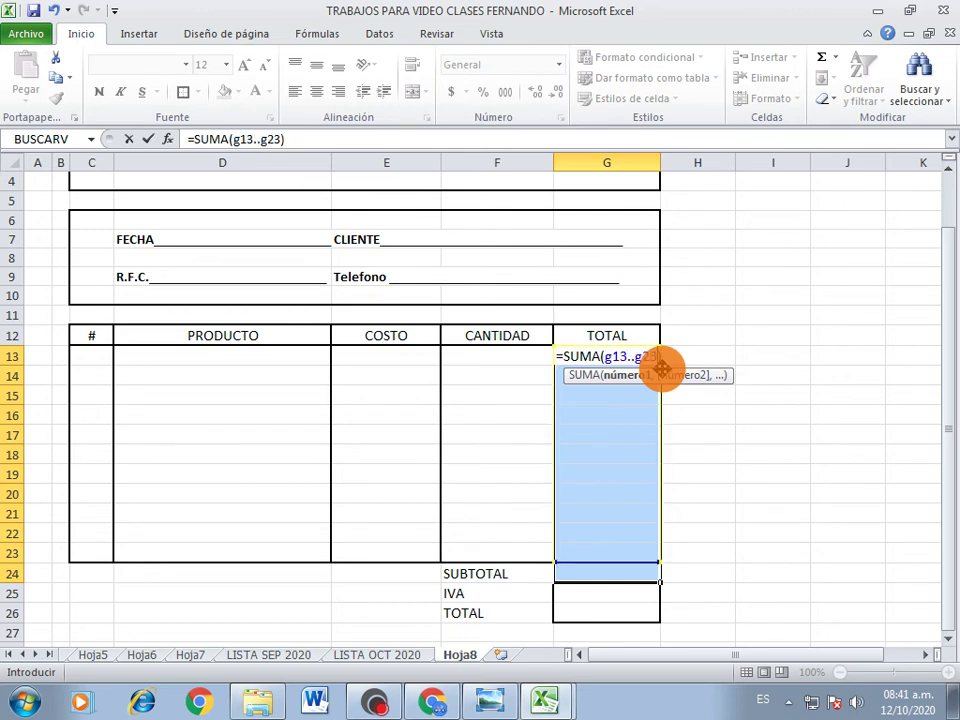
{"action": "key", "text": "Return"}
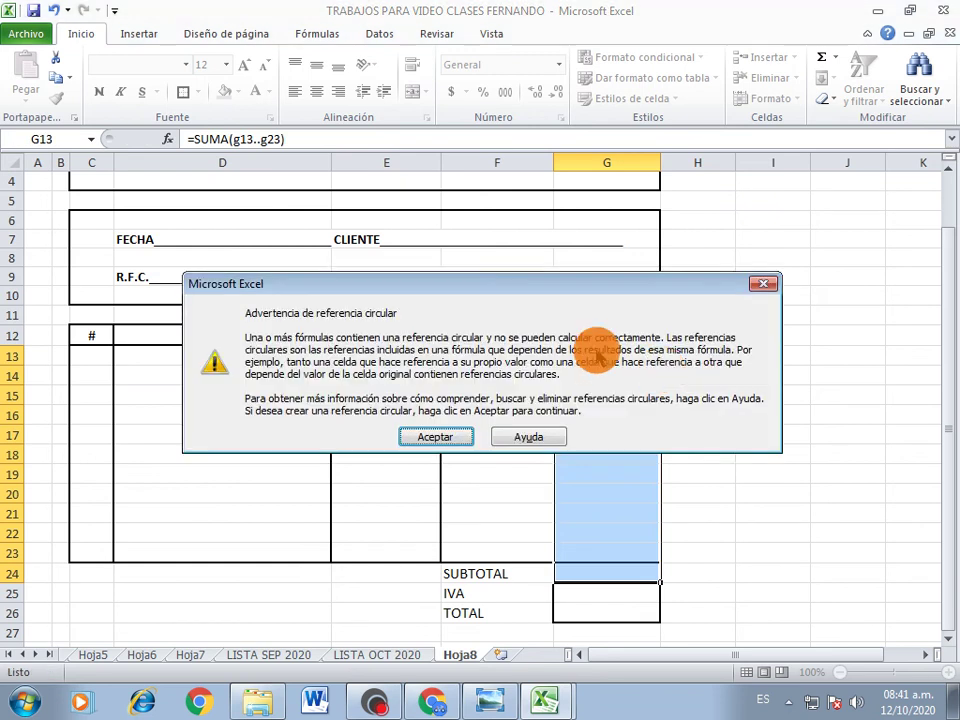
- Dismiss the circular-reference warning and apply Suma to the TOTAL column through G24
{"action": "left_click", "coordinate": [468, 435]}
{"action": "left_click", "coordinate": [619, 414]}
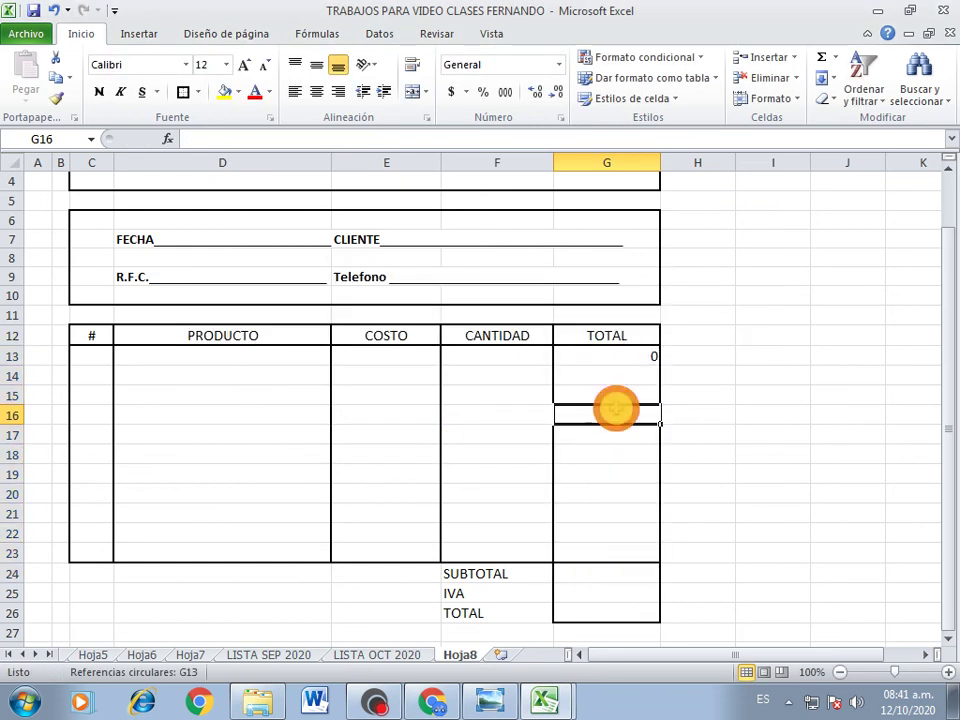
{"action": "left_click_drag", "start_coordinate": [619, 358], "coordinate": [617, 552]}
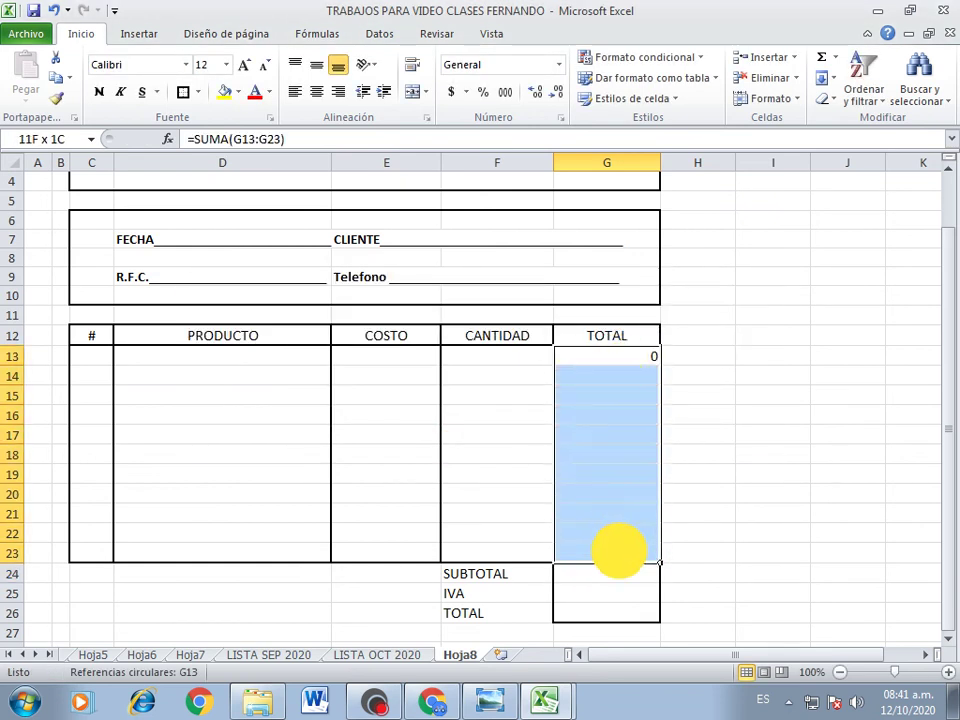
{"action": "left_click", "coordinate": [835, 58]}
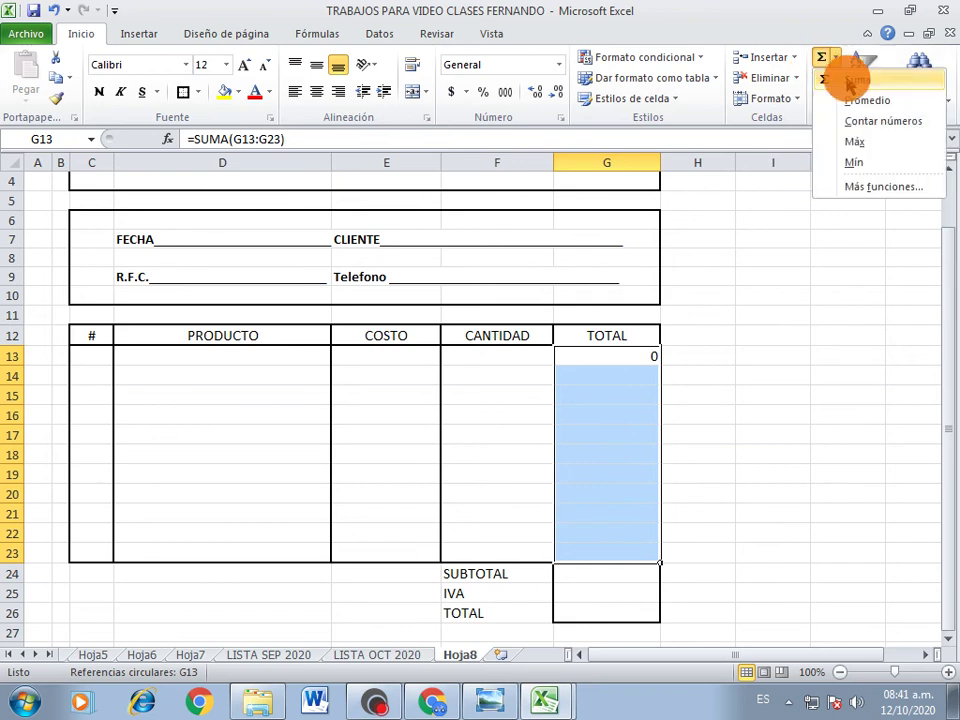
{"action": "left_click", "coordinate": [845, 80]}
{"action": "left_click_drag", "start_coordinate": [617, 362], "coordinate": [617, 572]}
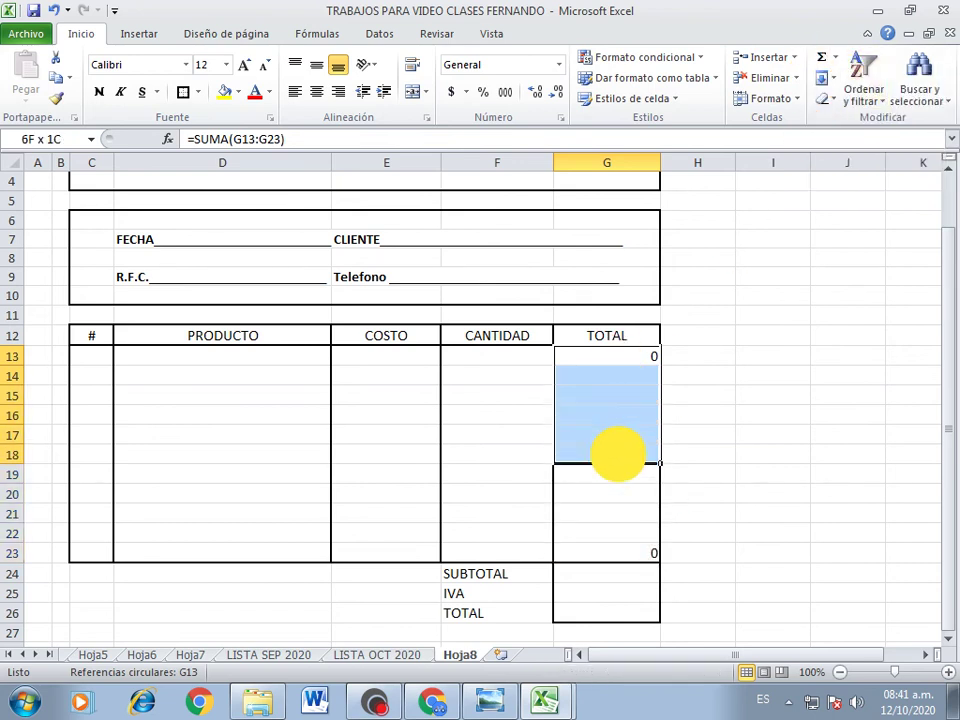
{"action": "left_click", "coordinate": [838, 62]}
{"action": "left_click", "coordinate": [842, 80]}
- Clear the stray zeros from G13:G23 and re-sum the column into SUBTOTAL cell G24
{"action": "left_click", "coordinate": [640, 415]}
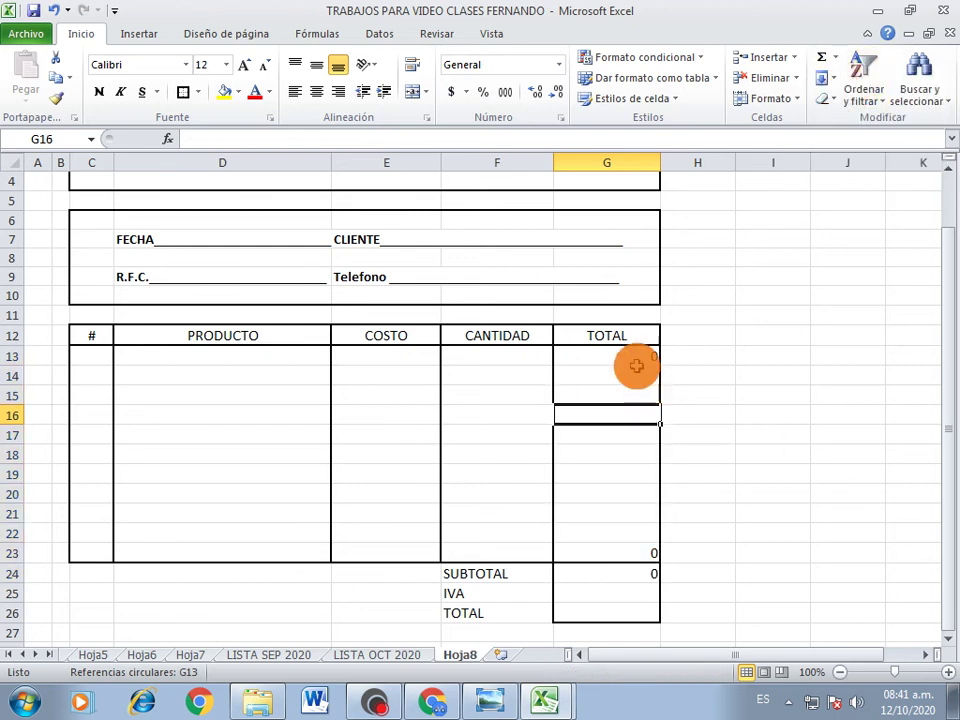
{"action": "left_click_drag", "start_coordinate": [636, 366], "coordinate": [632, 553]}
{"action": "key", "text": "Delete"}
{"action": "left_click", "coordinate": [805, 456]}
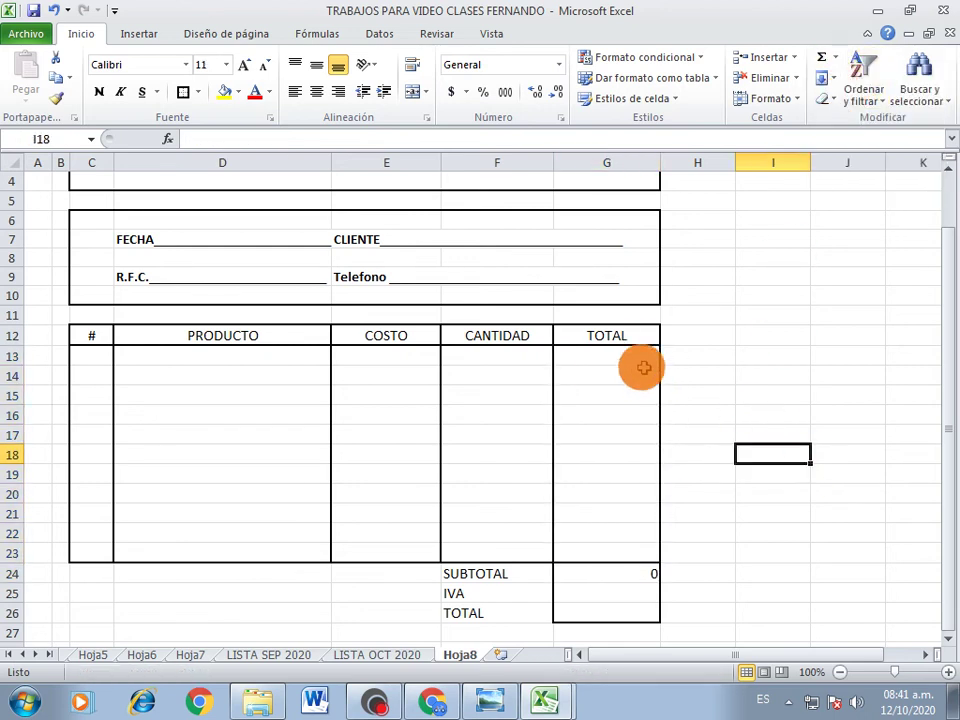
{"action": "left_click_drag", "start_coordinate": [643, 368], "coordinate": [625, 585]}
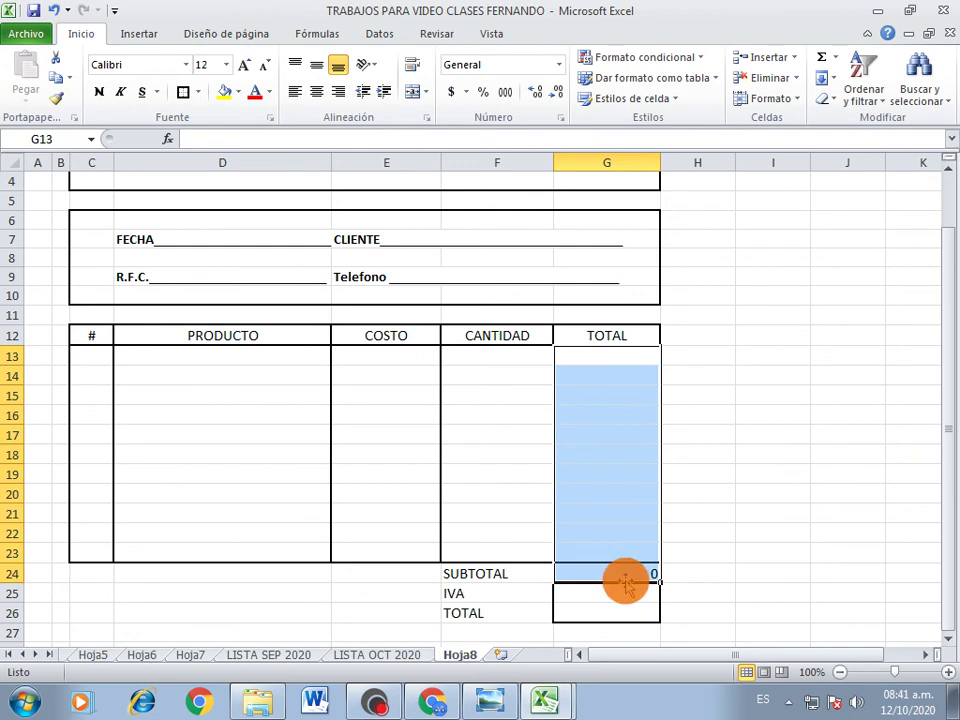
{"action": "left_click", "coordinate": [836, 57]}
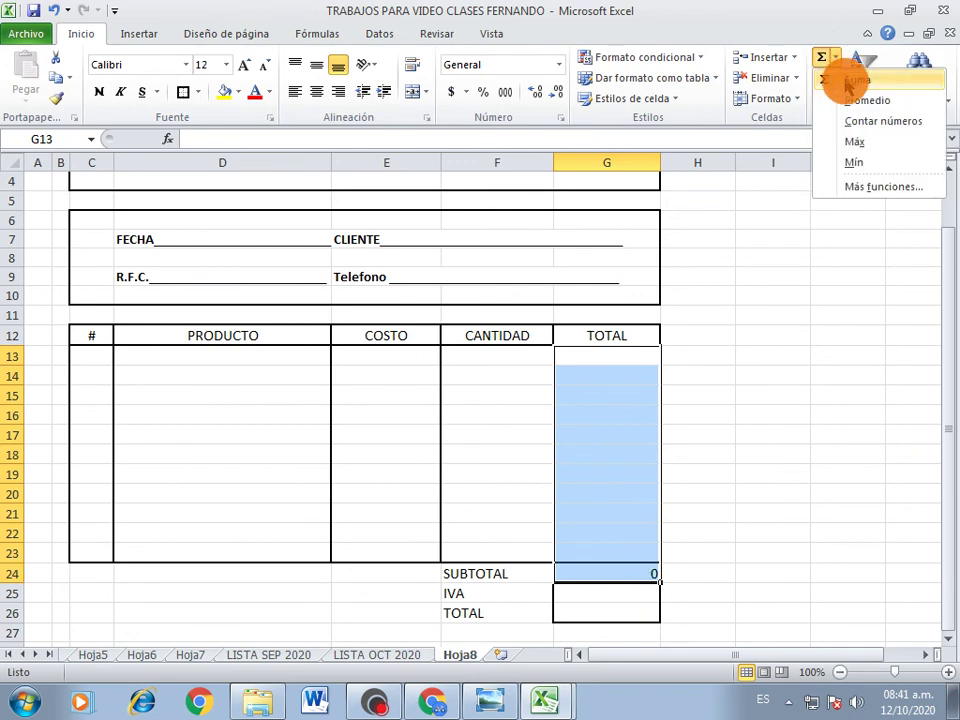
{"action": "left_click", "coordinate": [846, 86]}
{"action": "left_click", "coordinate": [617, 450]}
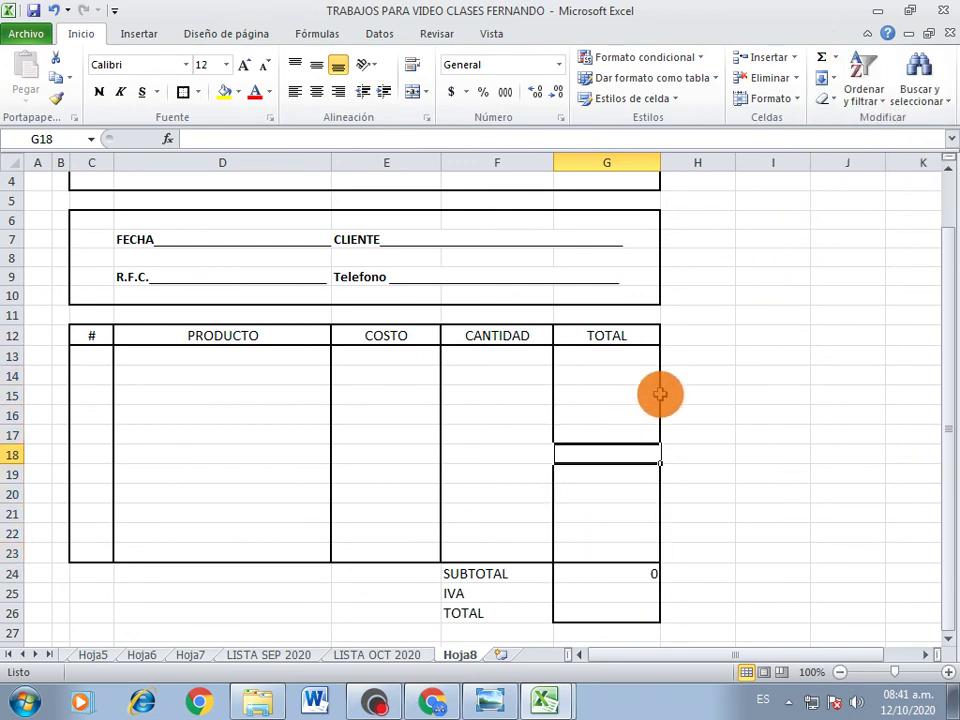
{"action": "left_click", "coordinate": [735, 362]}
{"action": "left_click", "coordinate": [597, 362]}
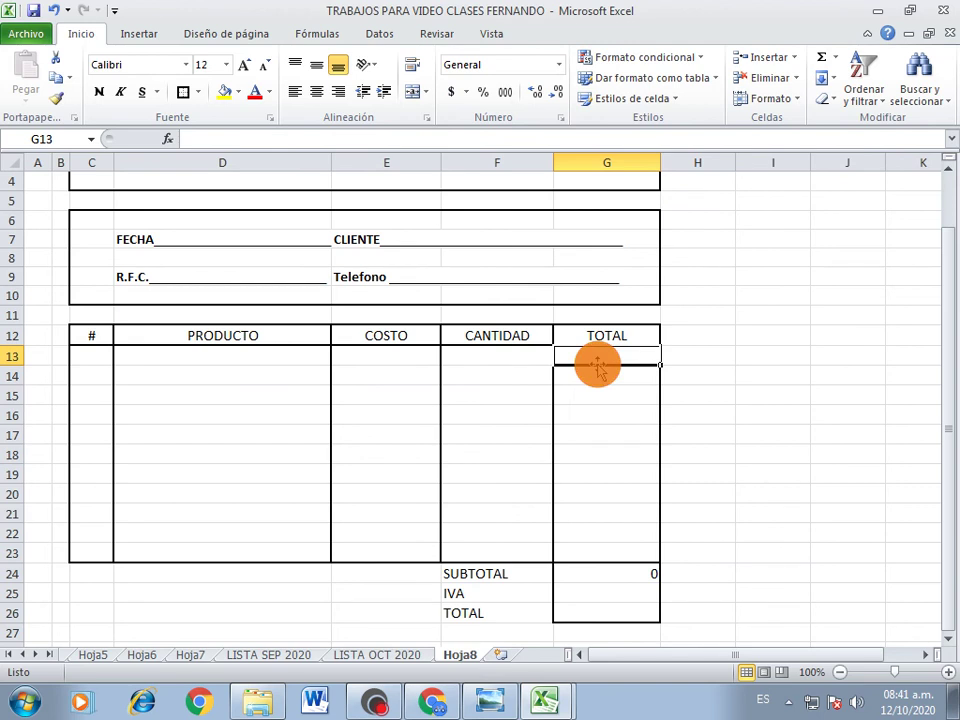
- Enter 45 in G13 and extend the SUBTOTAL formula's range to g23
{"action": "type", "text": "45"}
{"action": "key", "text": "Return"}
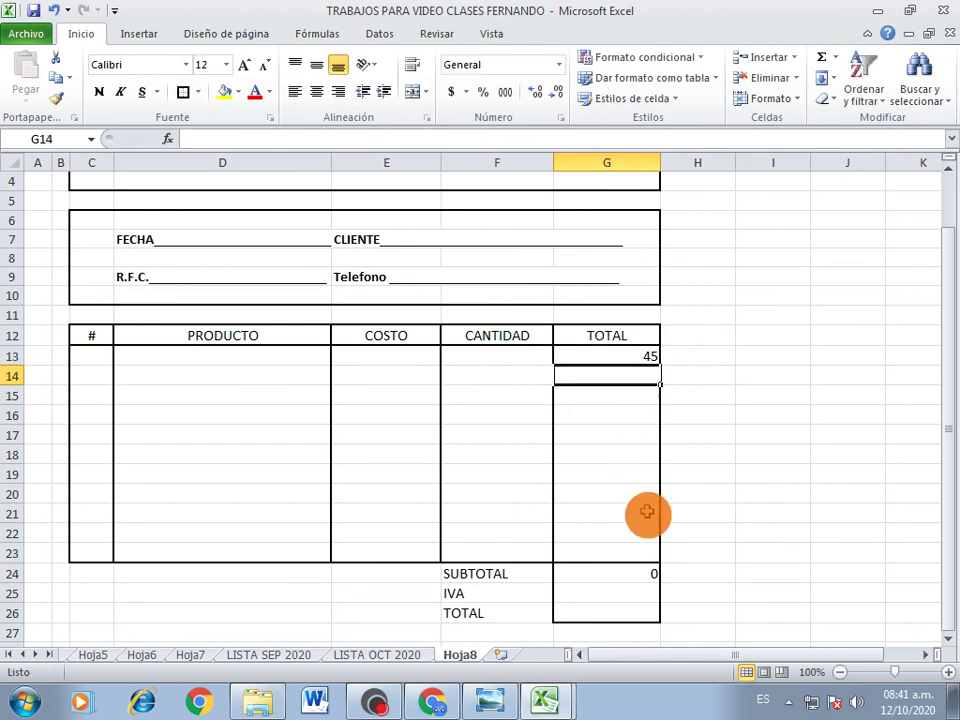
{"action": "left_click", "coordinate": [619, 578]}
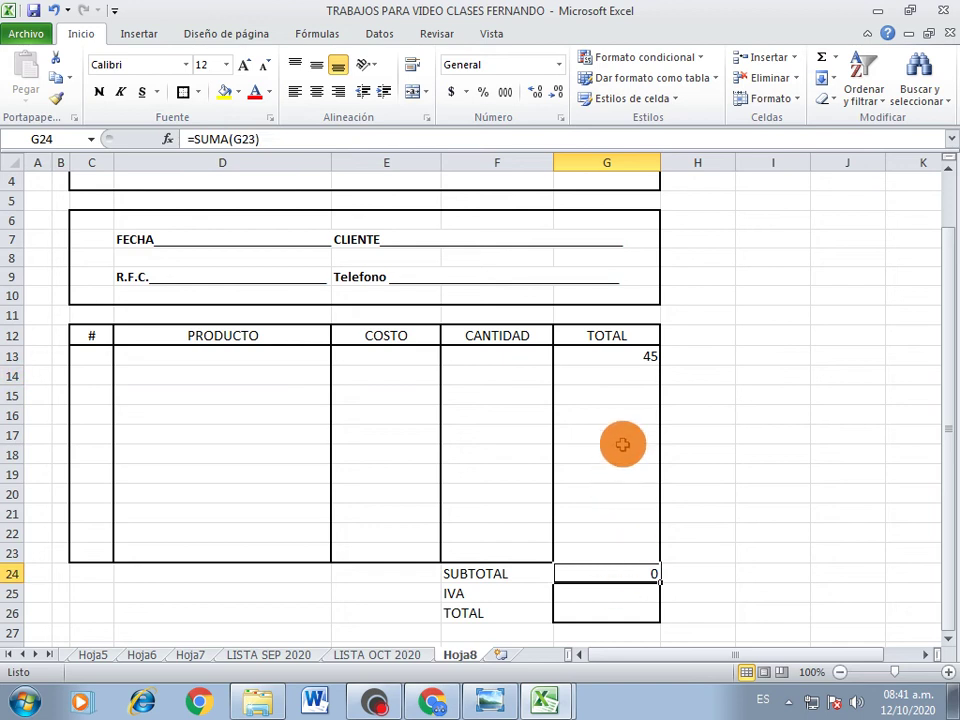
{"action": "left_click_drag", "start_coordinate": [621, 360], "coordinate": [626, 553]}
{"action": "left_click", "coordinate": [640, 576]}
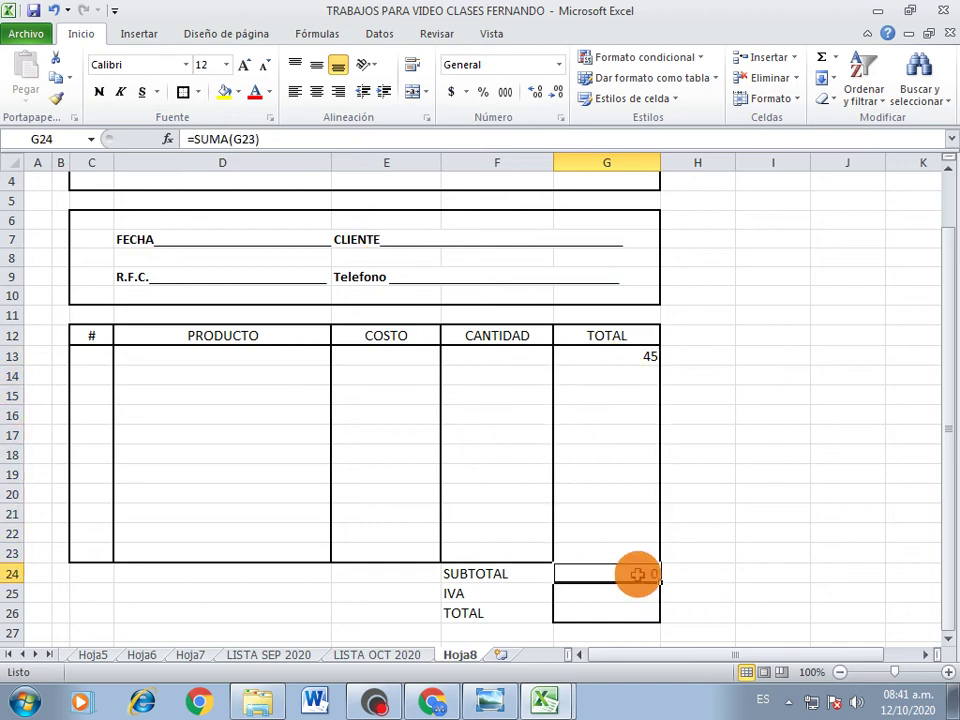
{"action": "left_click", "coordinate": [260, 142]}
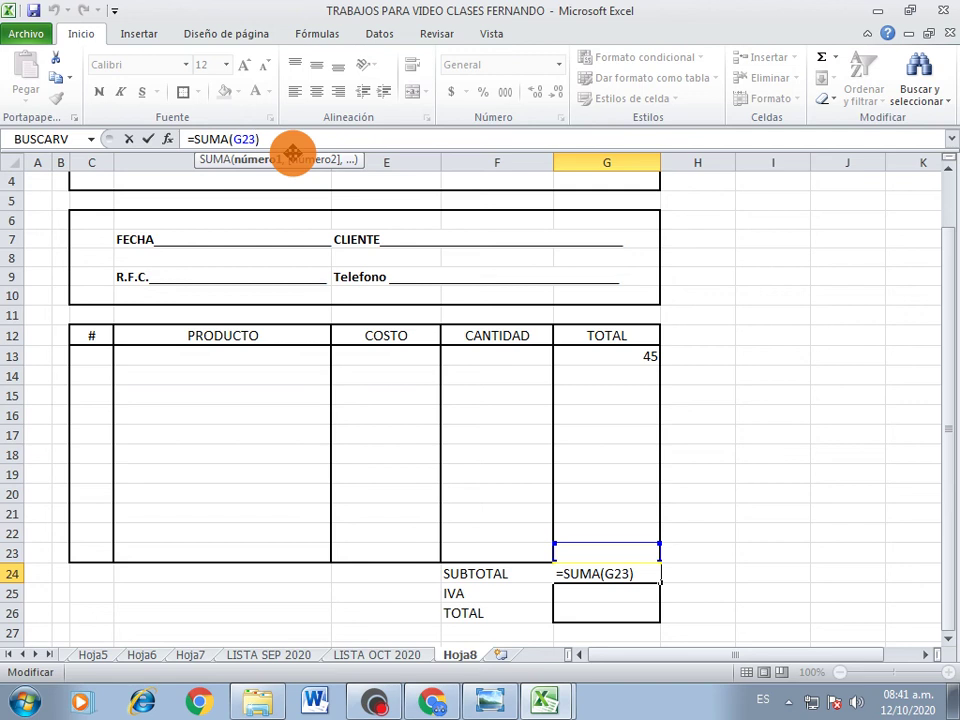
{"action": "type", "text": "..g"}
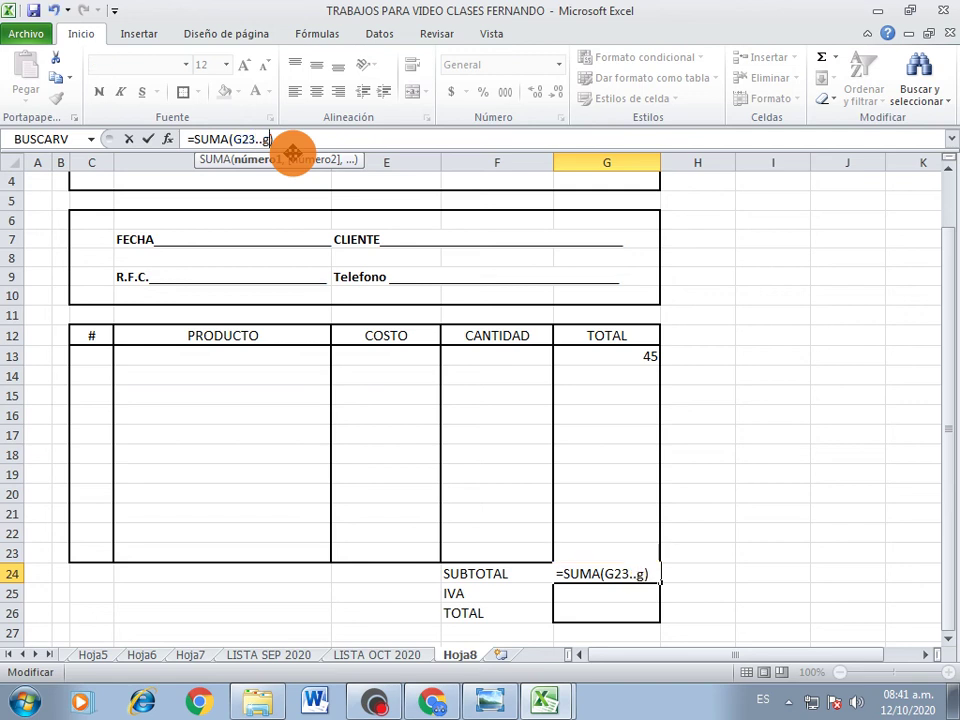
{"action": "type", "text": "2"}
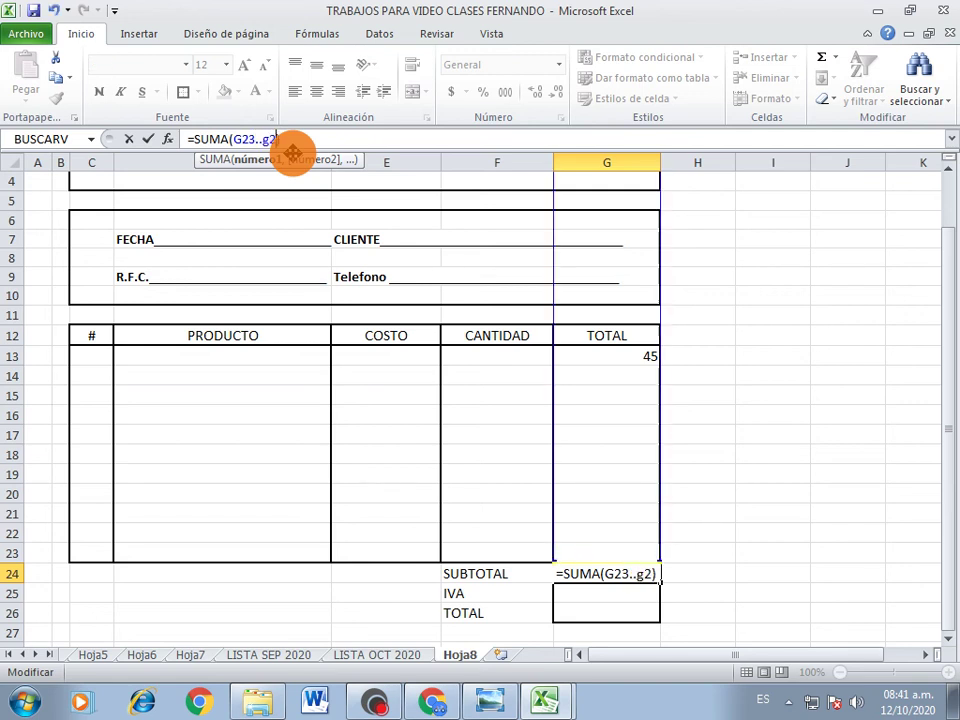
{"action": "type", "text": "3"}
{"action": "key", "text": "Return"}
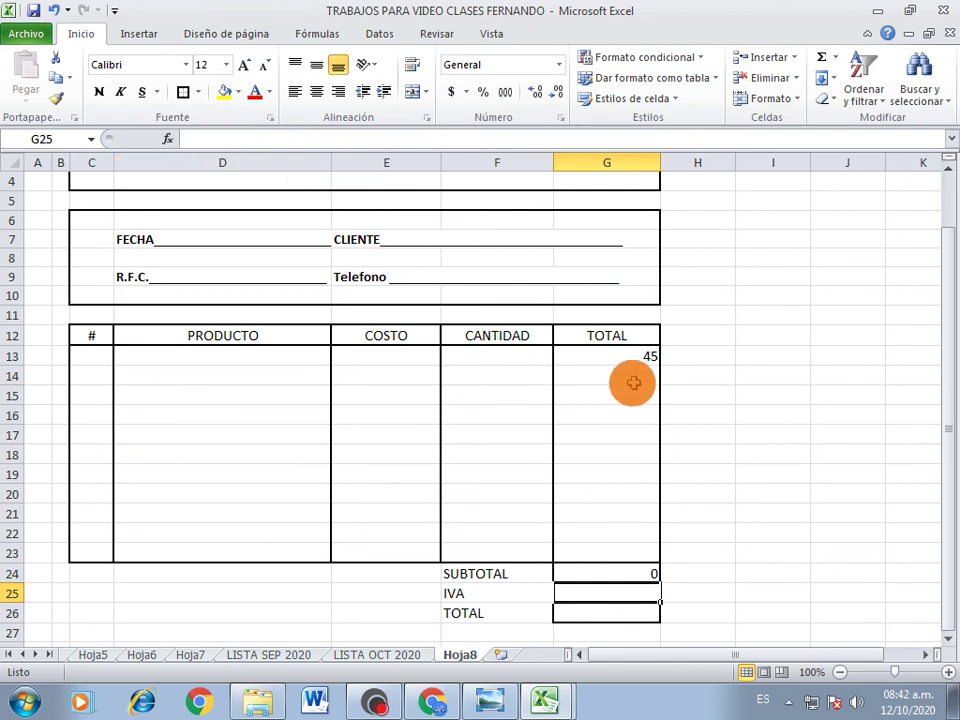
- Correct the SUBTOTAL formula in G24 to =SUMA(G12:G23), so it shows 45
{"action": "left_click", "coordinate": [625, 570]}
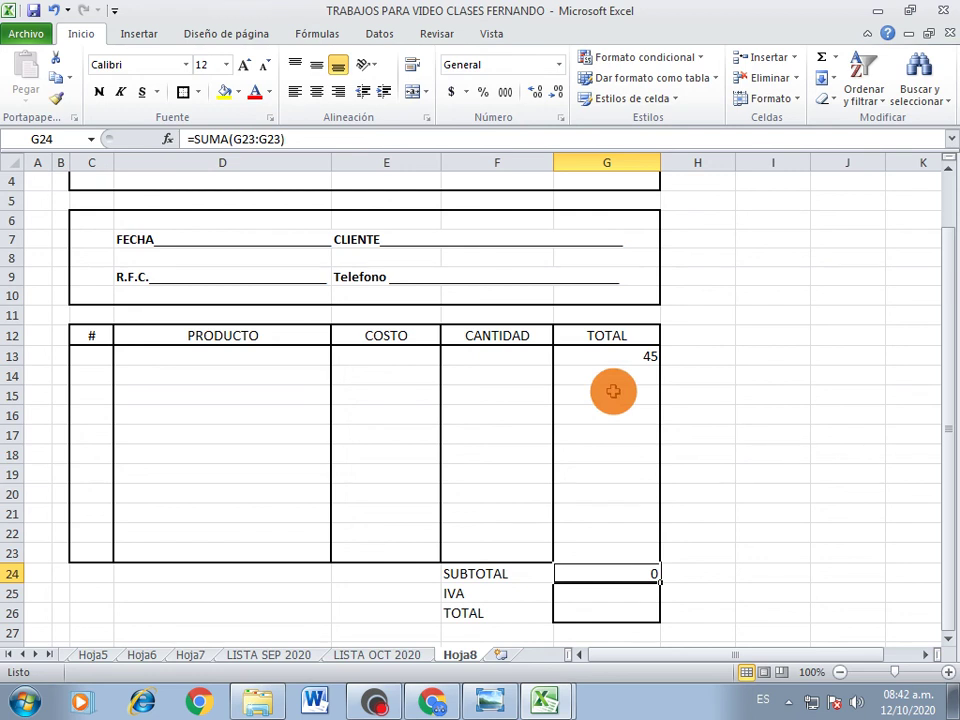
{"action": "left_click", "coordinate": [247, 139]}
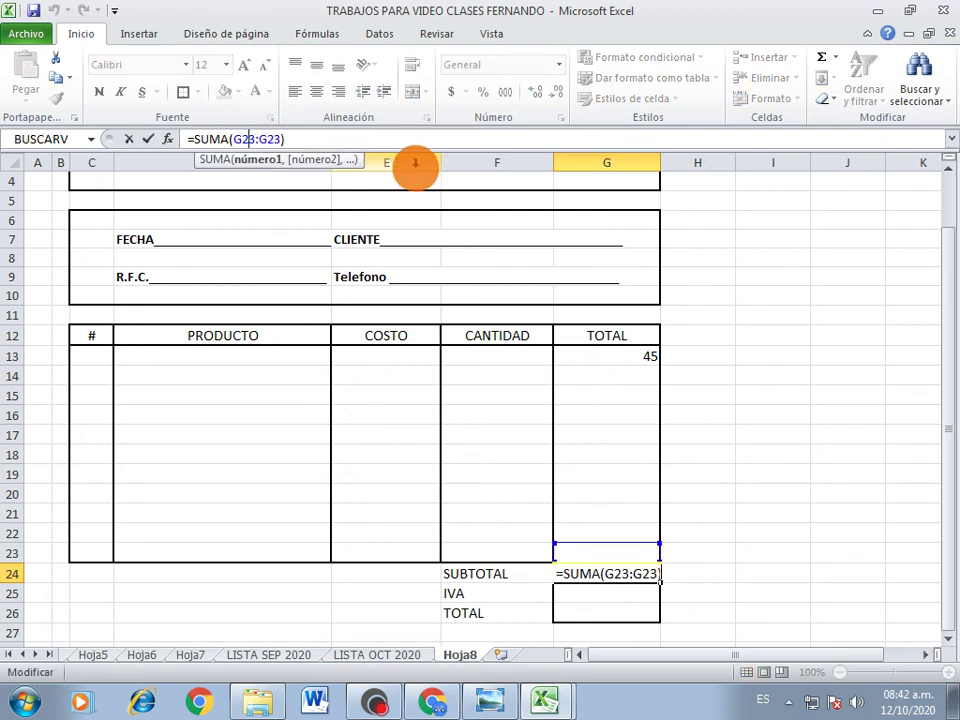
{"action": "key", "text": "Delete"}
{"action": "key", "text": "Left"}
{"action": "type", "text": "1"}
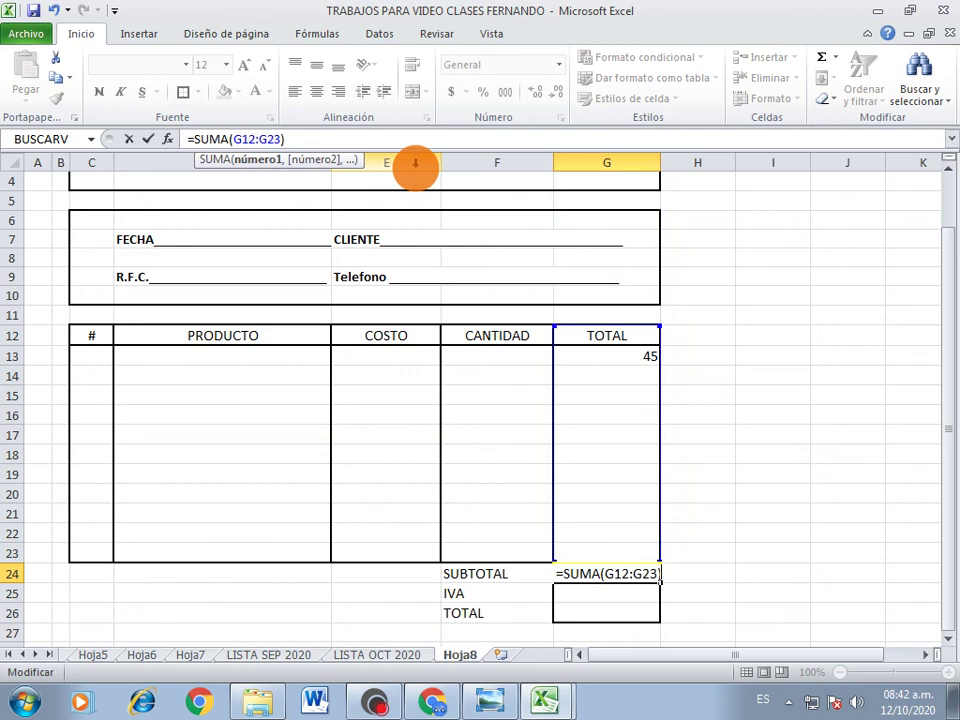
{"action": "key", "text": "BackSpace"}
{"action": "type", "text": "3"}
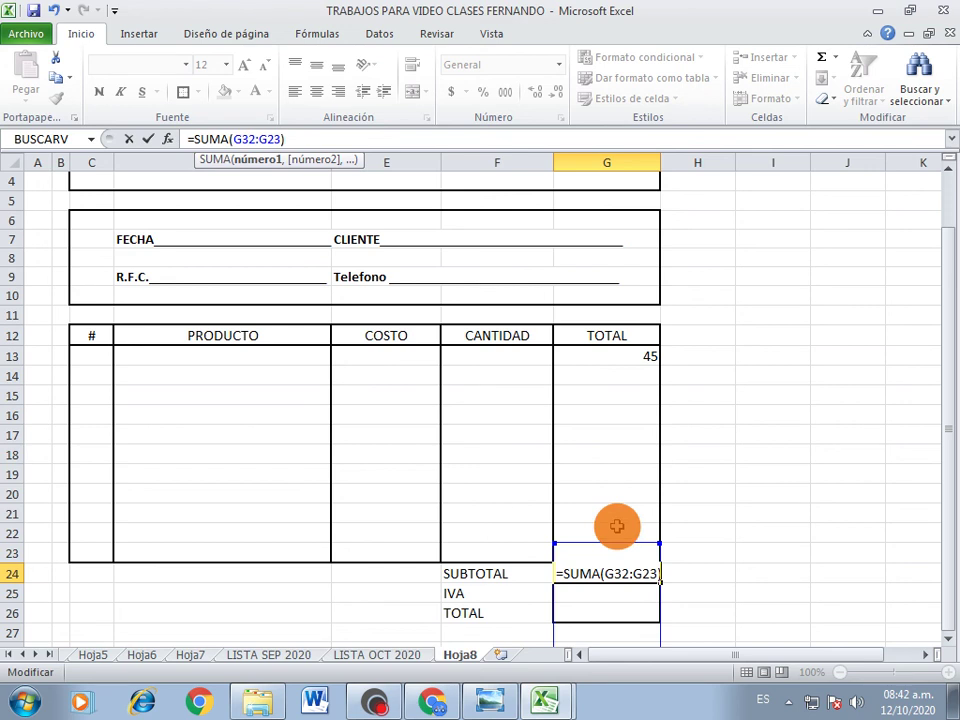
{"action": "key", "text": "BackSpace"}
{"action": "type", "text": "1"}
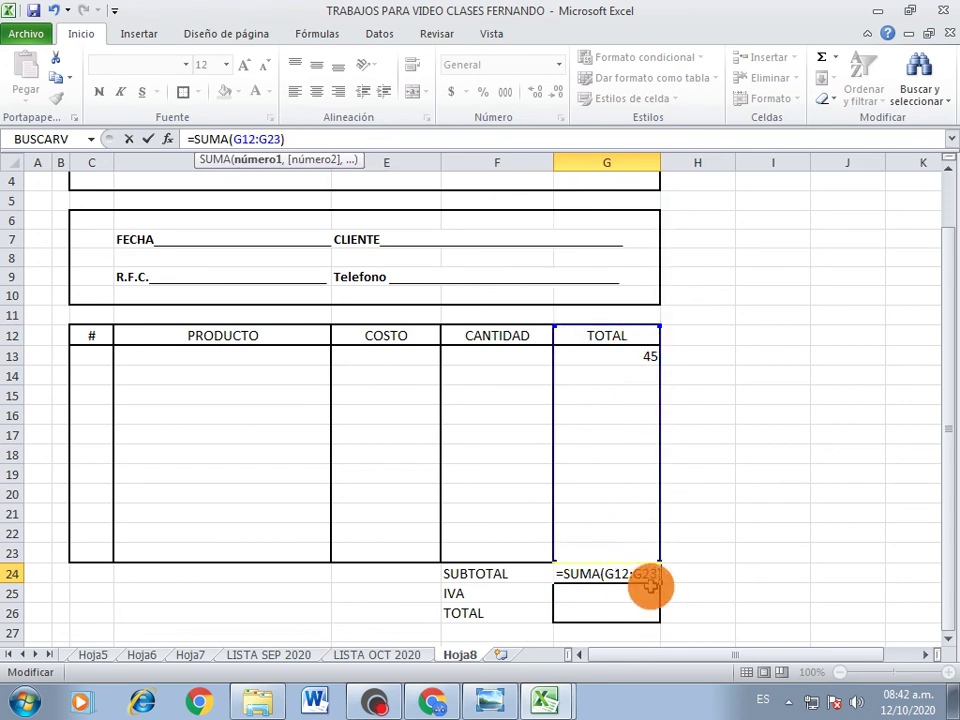
{"action": "key", "text": "Return"}
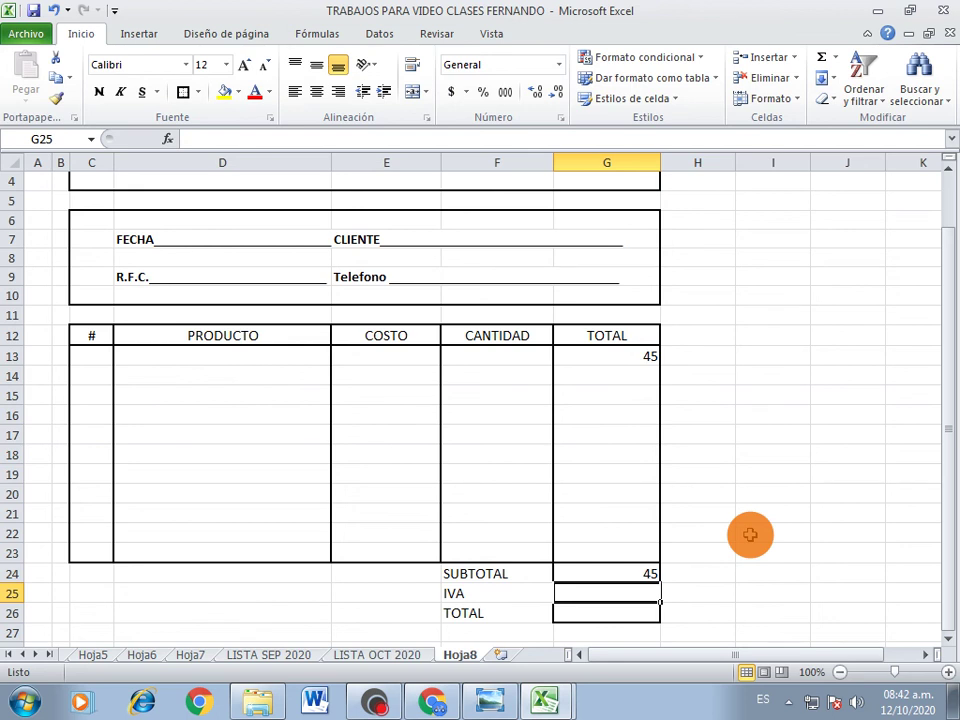
- Enter =G24*.16 in G25 so the IVA shows 7.2
{"action": "type", "text": "="}
{"action": "key", "text": "Up"}
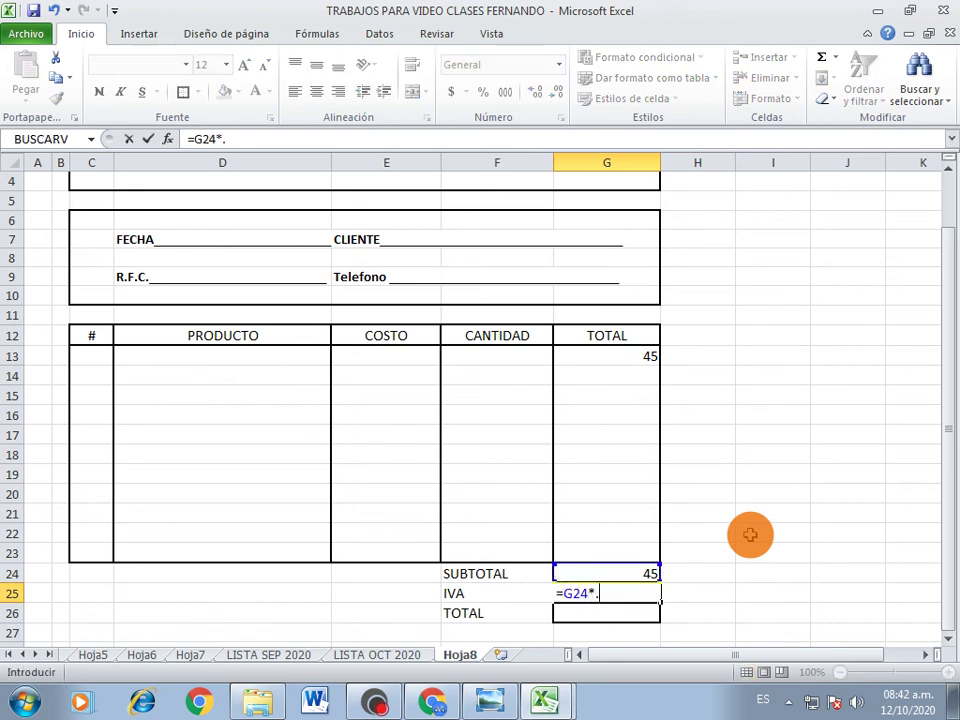
{"action": "key", "text": "Return"}
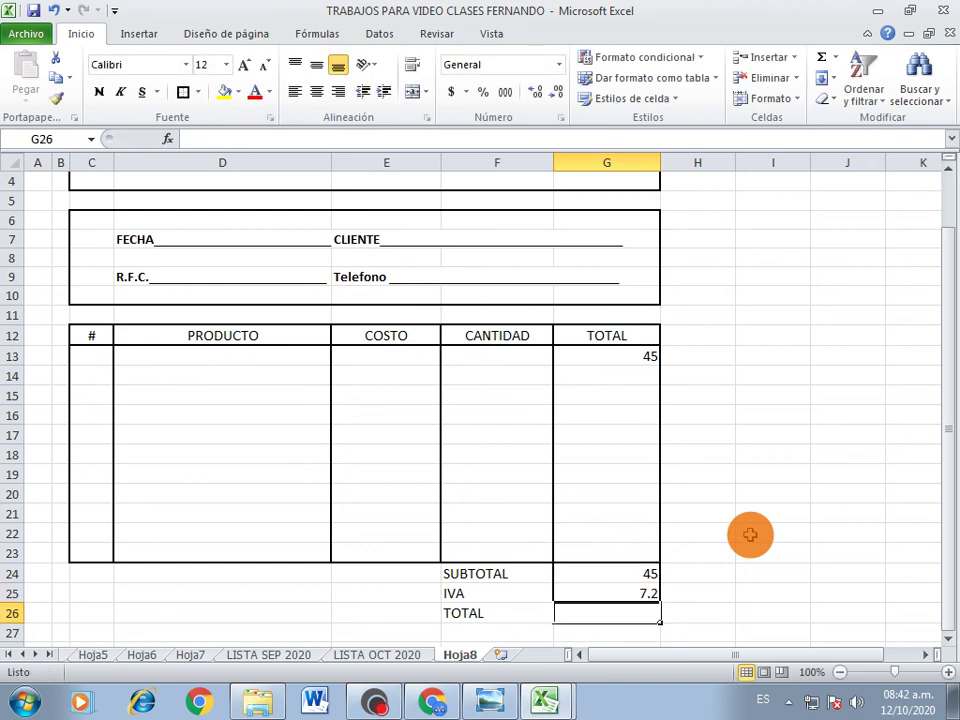
- Enter =G24+G25 in G26 so the TOTAL shows 52.2
{"action": "type", "text": "="}
{"action": "key", "text": "Up"}
{"action": "key", "text": "Up"}
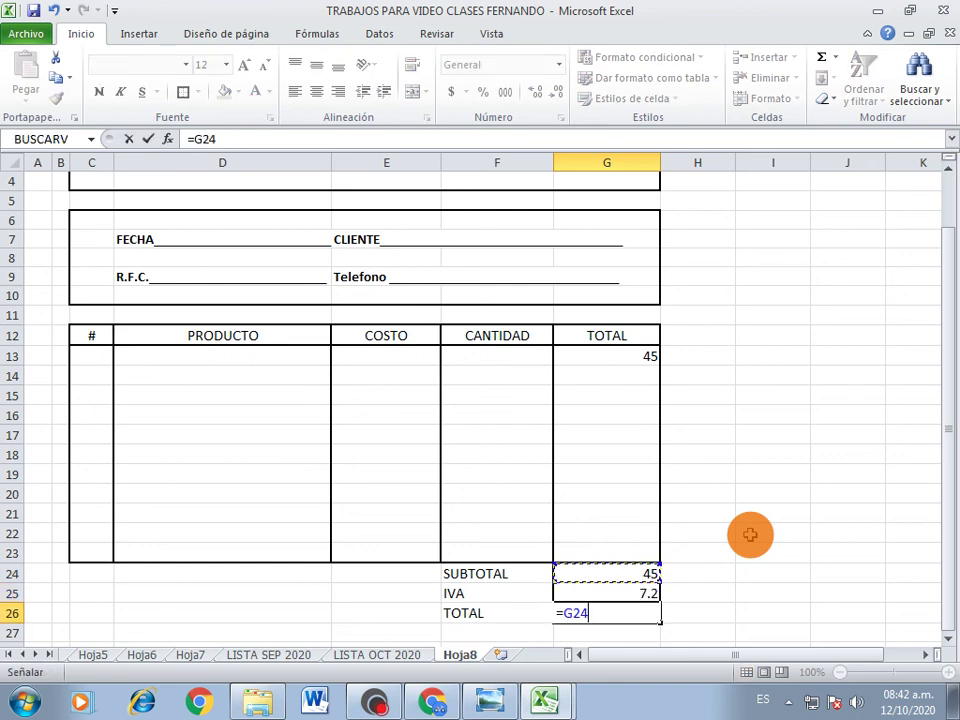
{"action": "key", "text": "Up"}
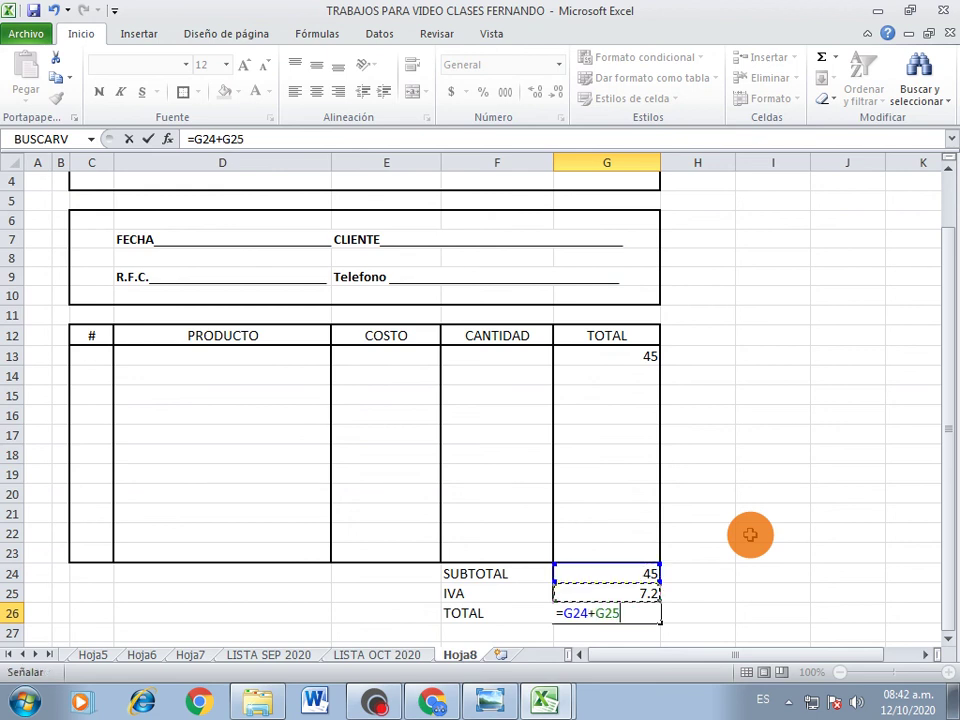
{"action": "key", "text": "Return"}
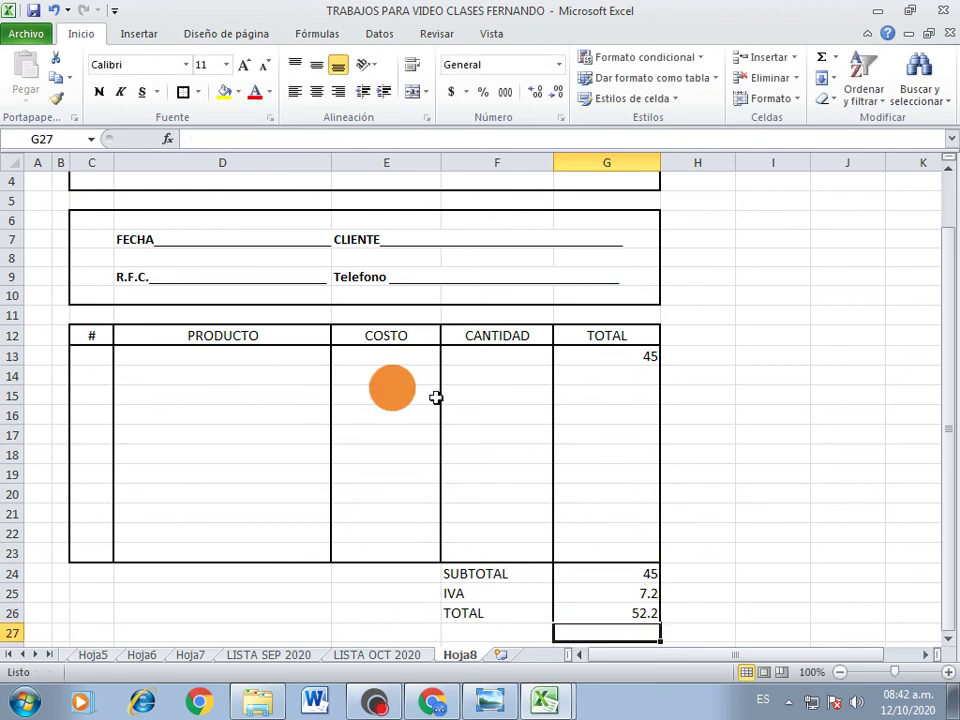
{"action": "scroll", "coordinate": [139, 328], "scroll_direction": "up", "scroll_amount": 1}
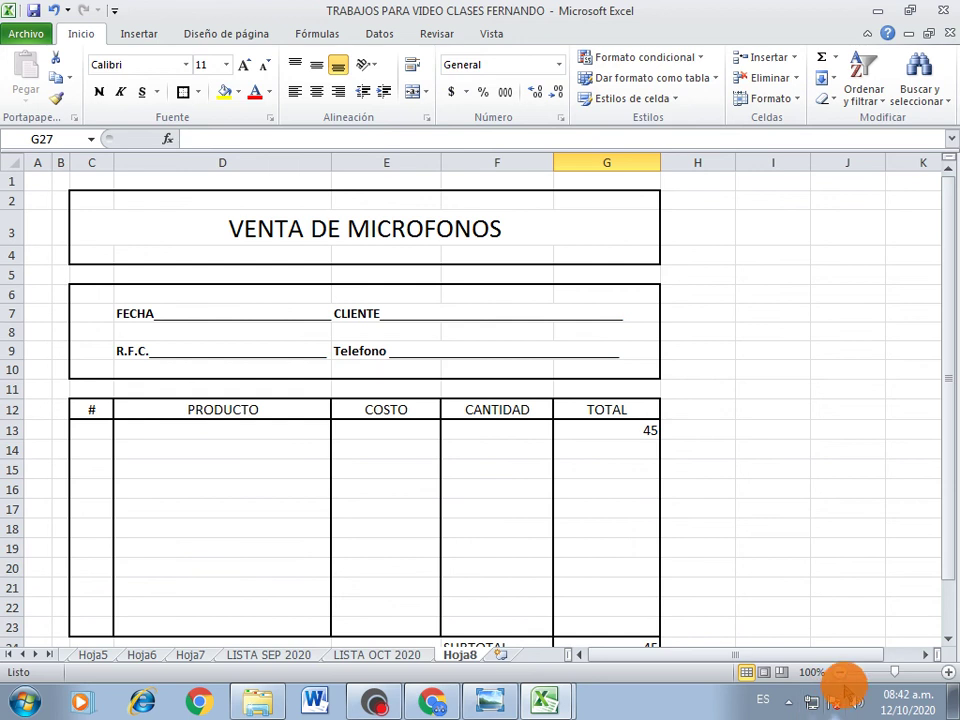
- Zoom out to 80% and select the empty block left of the totals rows
{"action": "left_click", "coordinate": [841, 673]}
{"action": "left_click", "coordinate": [841, 673]}
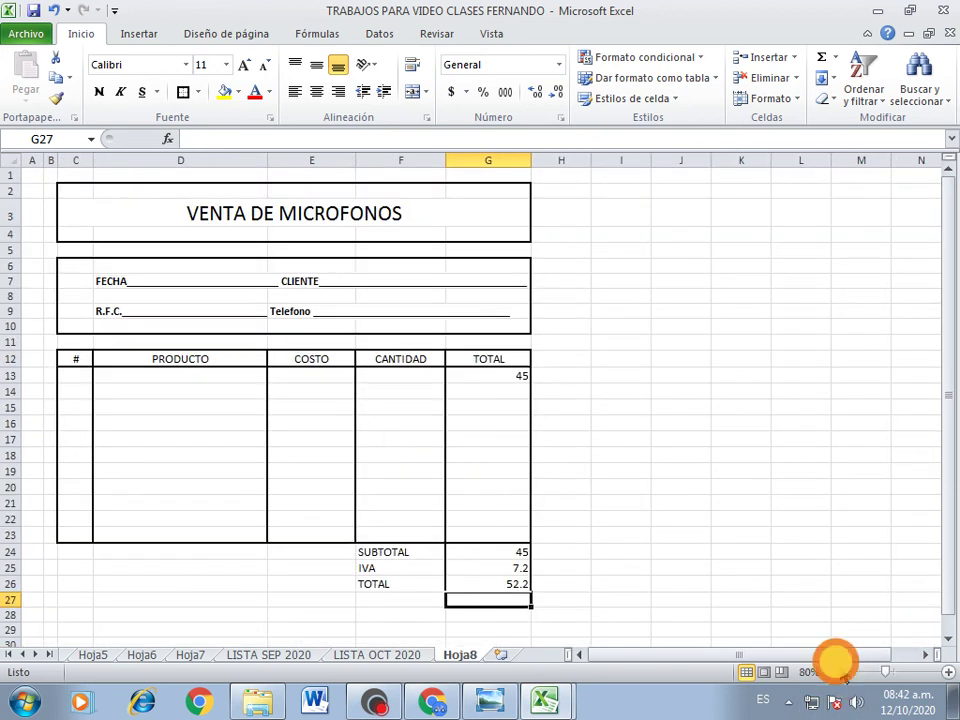
{"action": "left_click", "coordinate": [205, 561]}
{"action": "left_click_drag", "start_coordinate": [68, 555], "coordinate": [283, 588]}
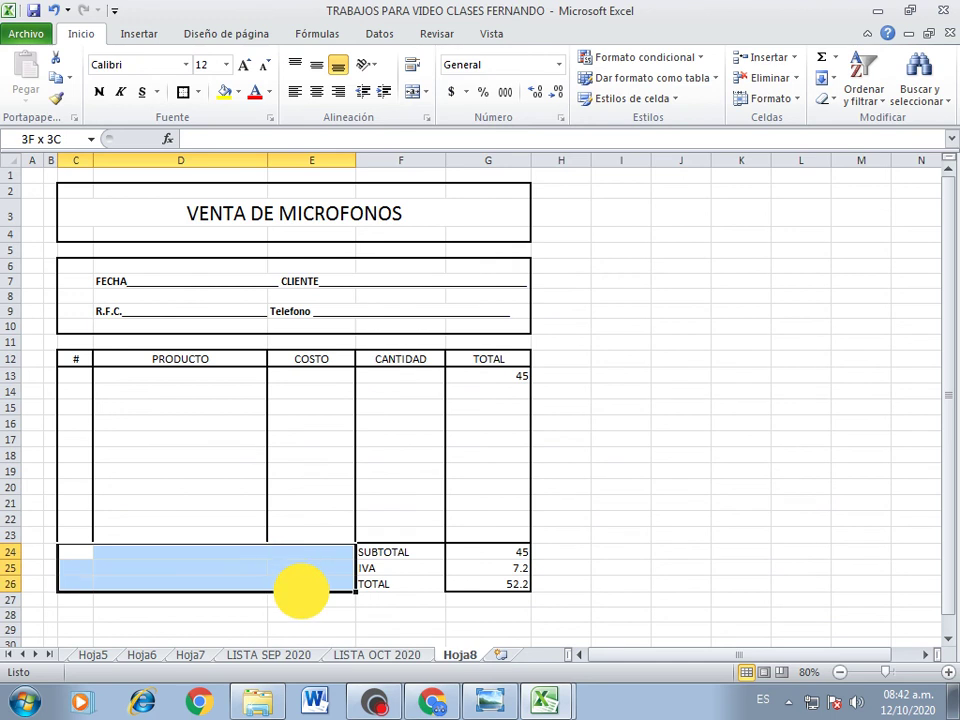
{"action": "left_click", "coordinate": [330, 584]}
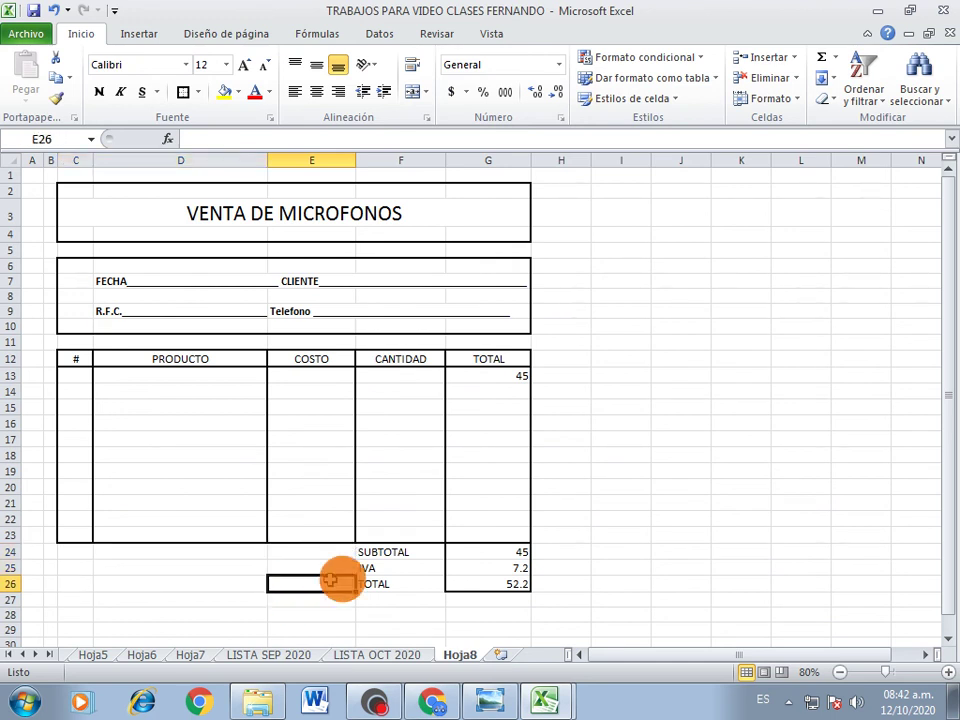
{"action": "left_click", "coordinate": [670, 551]}
{"action": "left_click", "coordinate": [300, 552]}
{"action": "left_click_drag", "start_coordinate": [72, 553], "coordinate": [321, 583]}
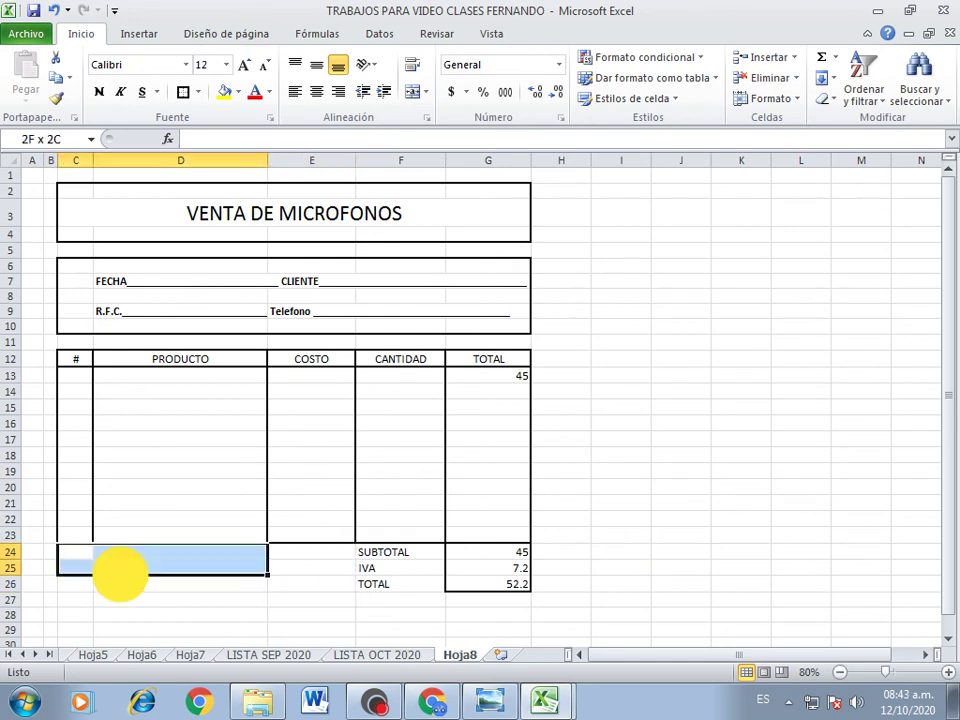
- Review the totals formulas: SUBTOTAL =SUMA(G12:G23), IVA =G24*0.16, TOTAL =G24+G25
{"action": "left_click", "coordinate": [499, 553]}
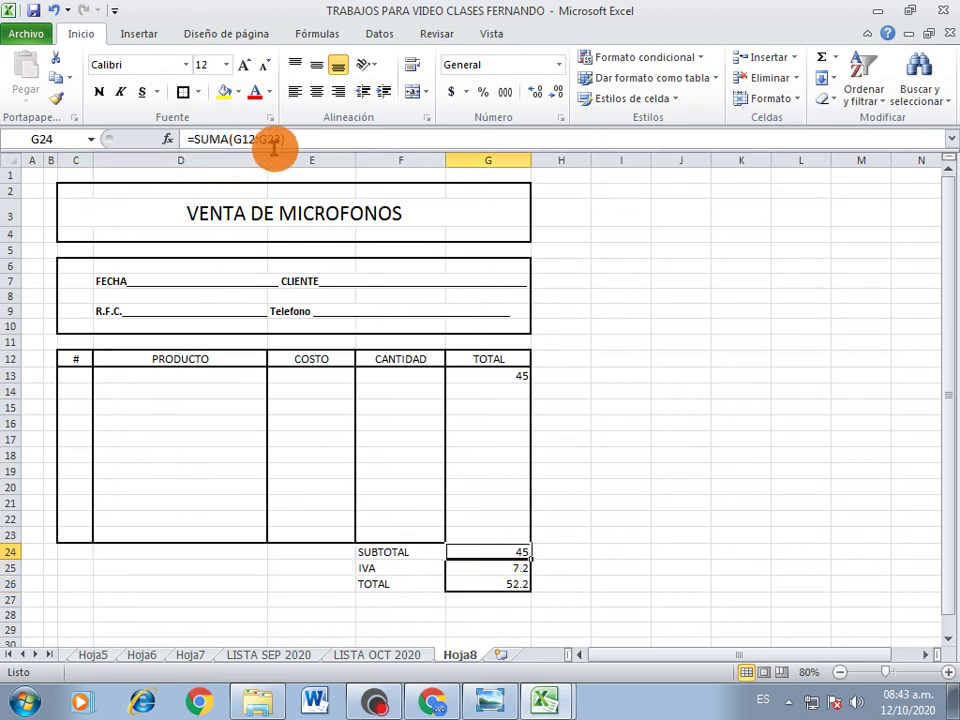
{"action": "left_click", "coordinate": [483, 567]}
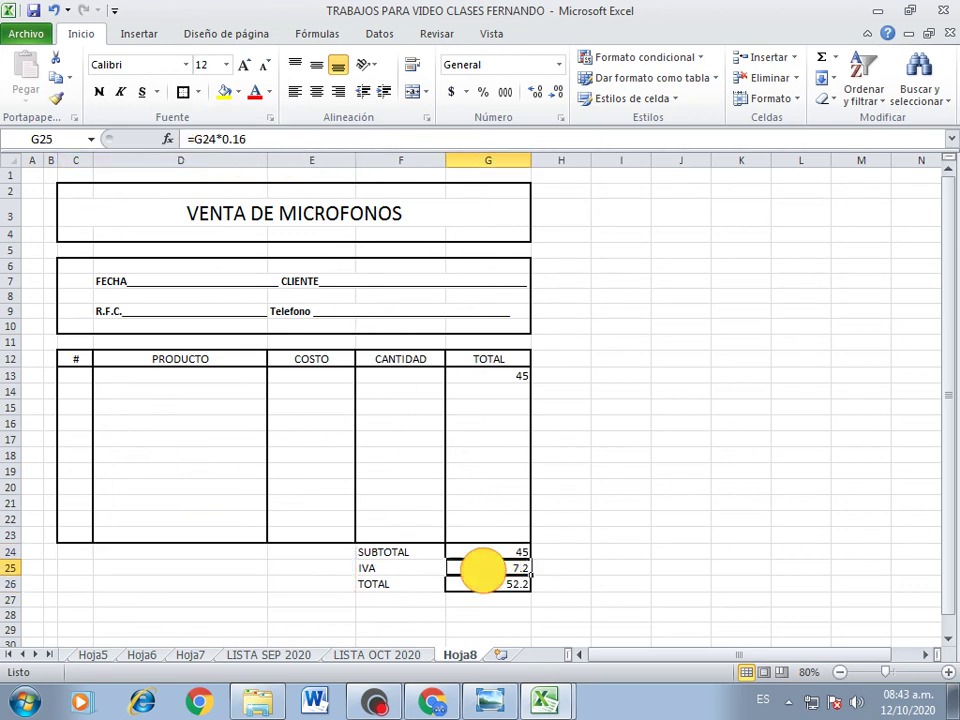
{"action": "left_click", "coordinate": [489, 587]}
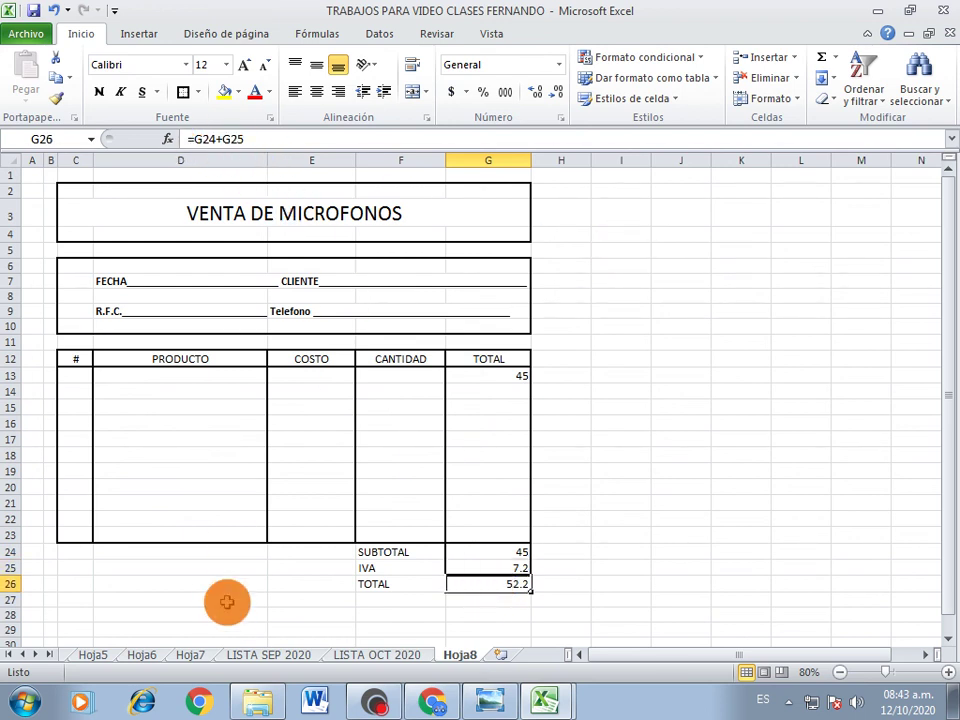
{"action": "left_click", "coordinate": [373, 703]}
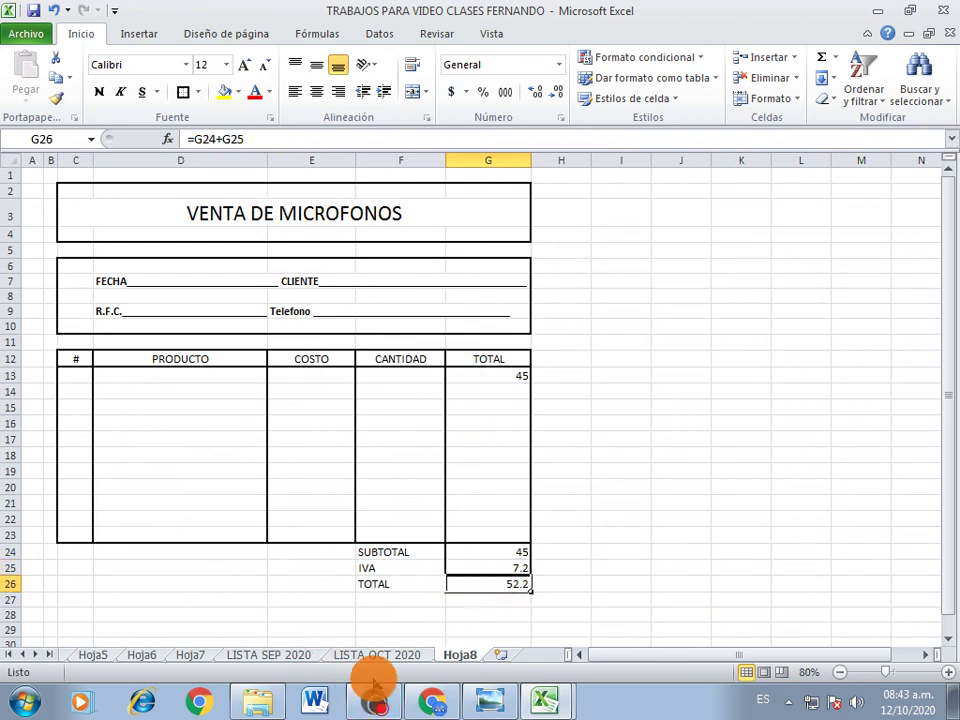